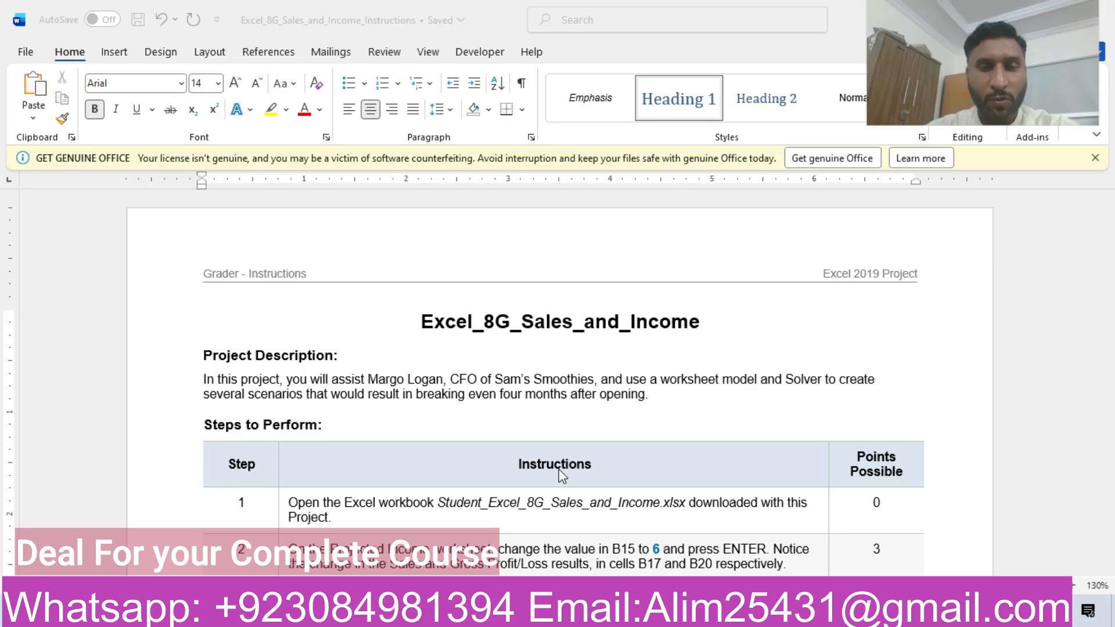
# Highlight the Project Description paragraph of the instructions document in yellow.
pyautogui.click(425, 343)
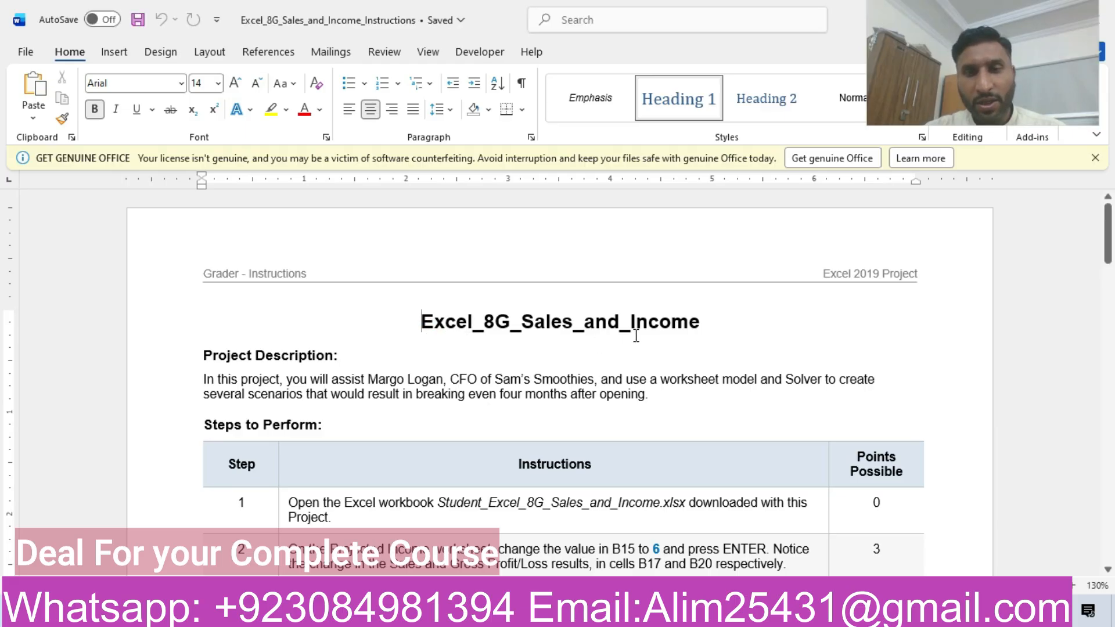
pyautogui.moveTo(203, 376); pyautogui.dragTo(655, 405)
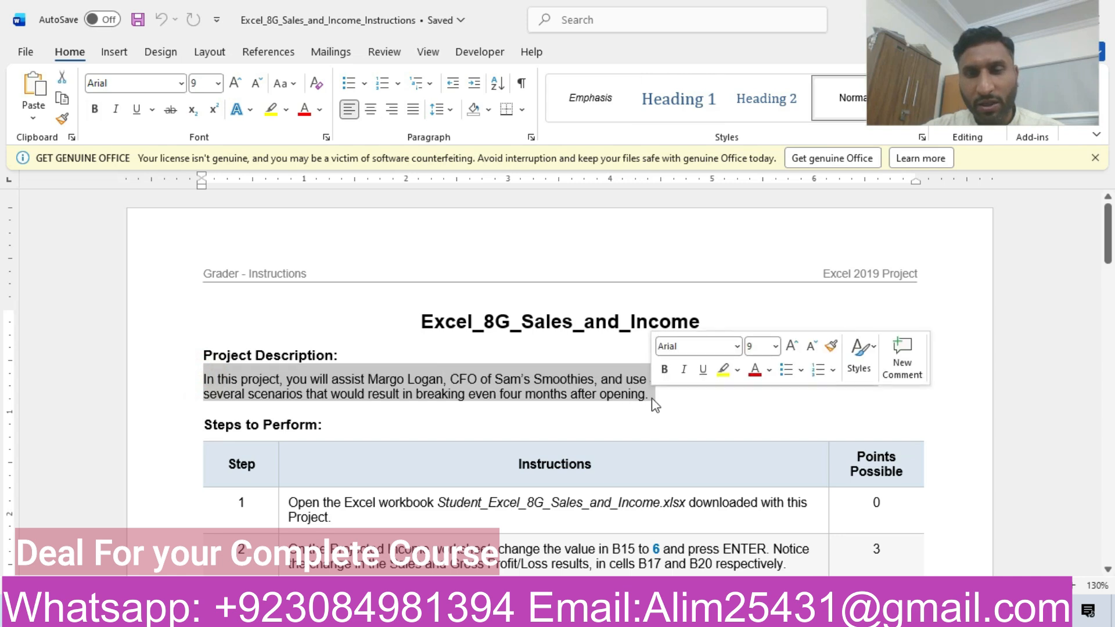
pyautogui.click(722, 369)
# Highlight the step 1 row of the instructions table in yellow.
pyautogui.scroll(-4, 3, 276)
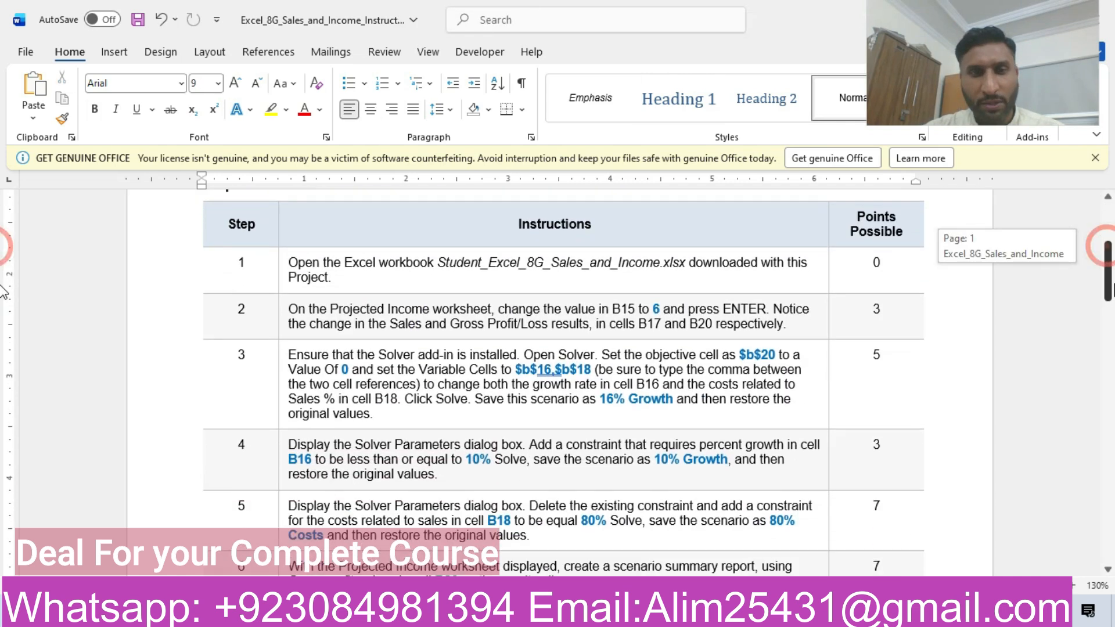
pyautogui.click(168, 270)
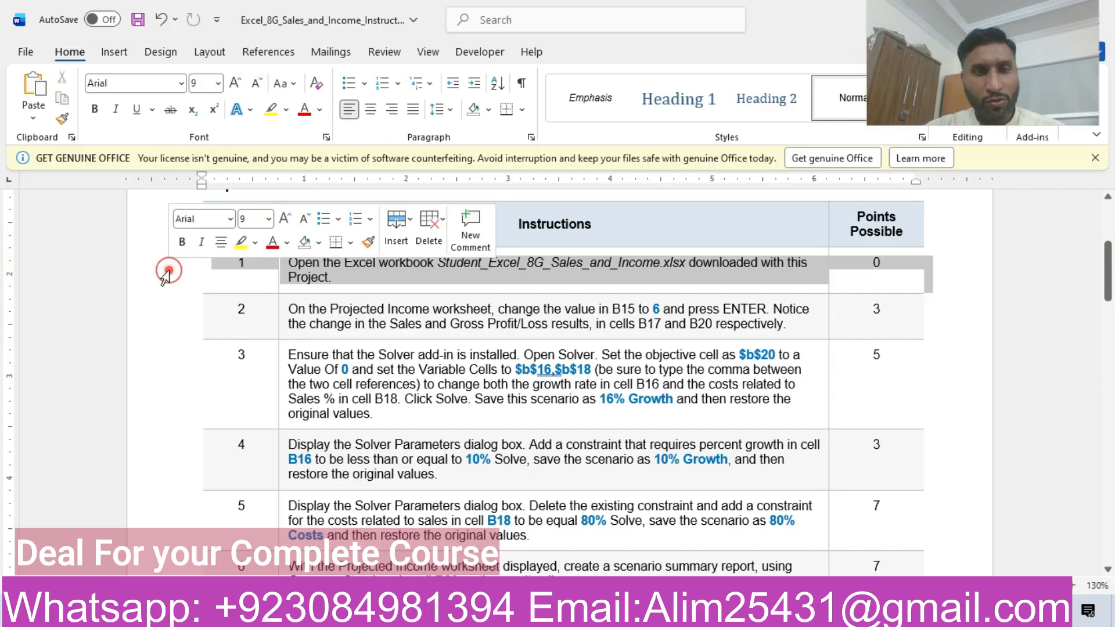
pyautogui.click(240, 241)
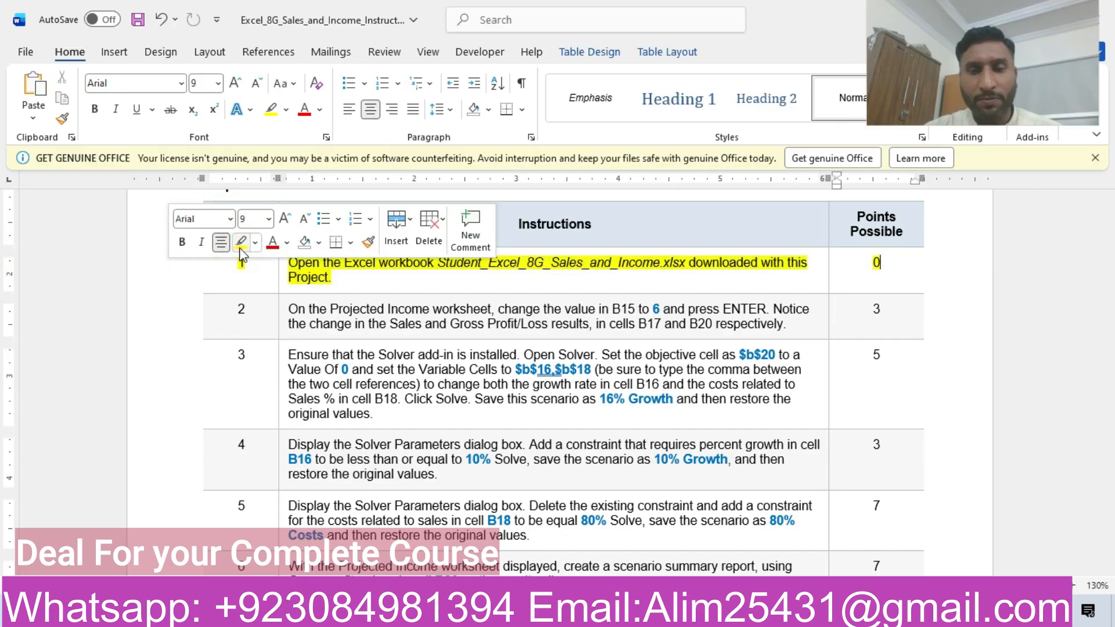
pyautogui.click(349, 285)
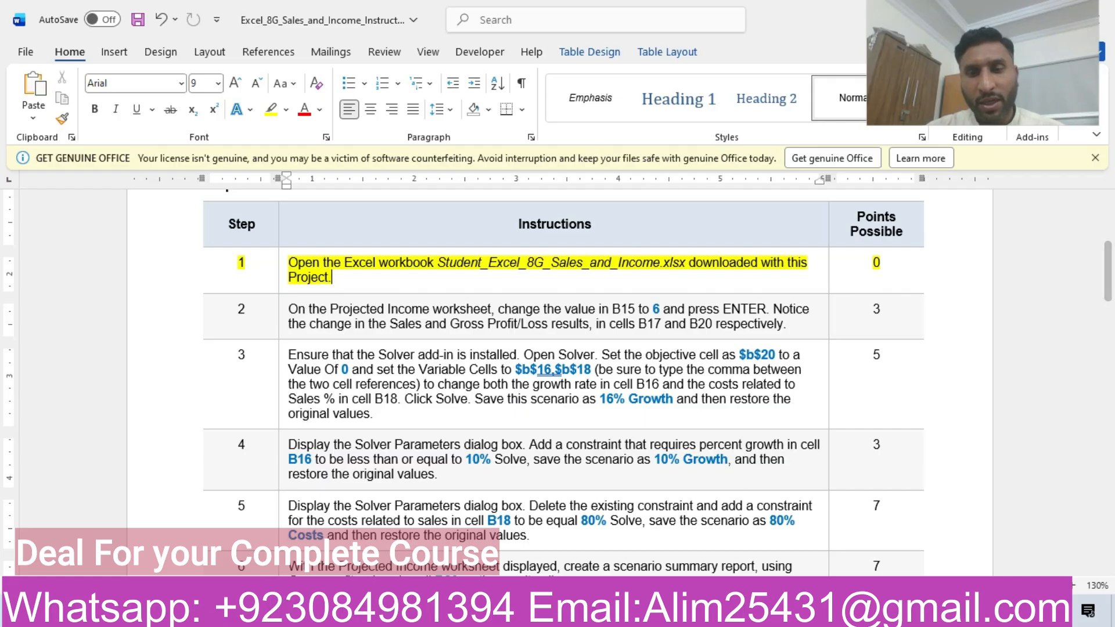
# Glance at the Excel workbook, return to the Word instructions and highlight the step 2 row in yellow.
pyautogui.hotkey('alt', 'Tab')
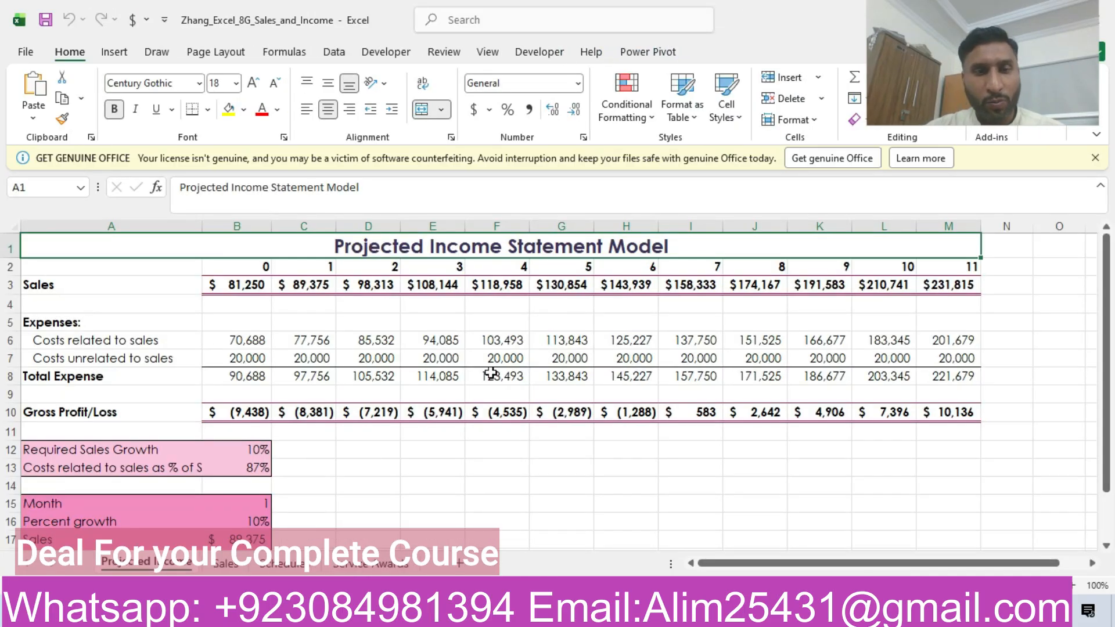
pyautogui.hotkey('alt', 'Tab')
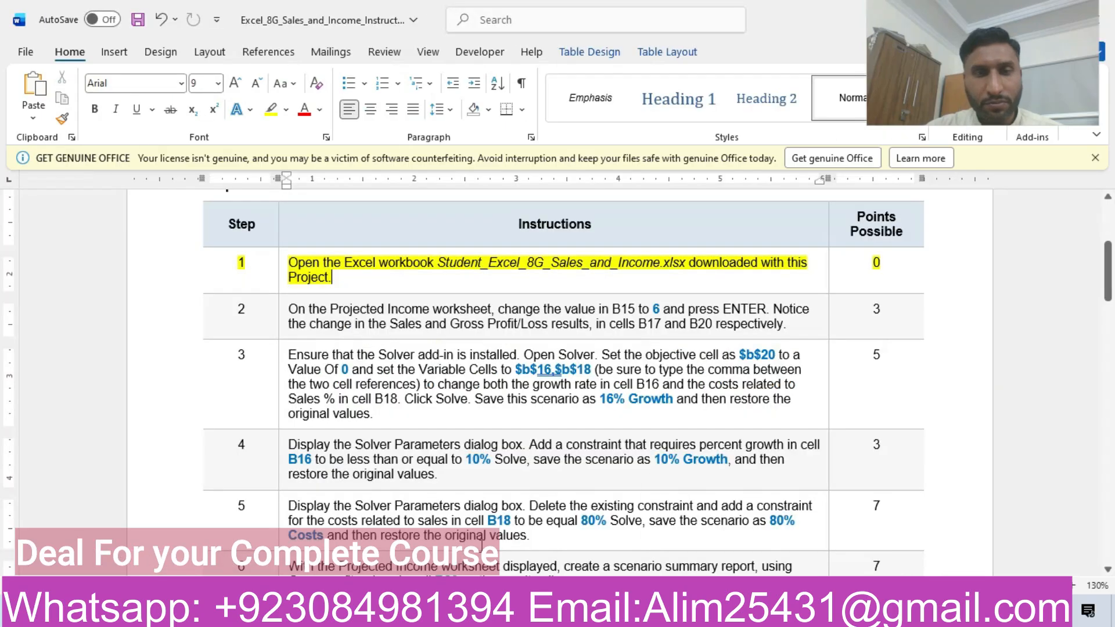
pyautogui.click(183, 314)
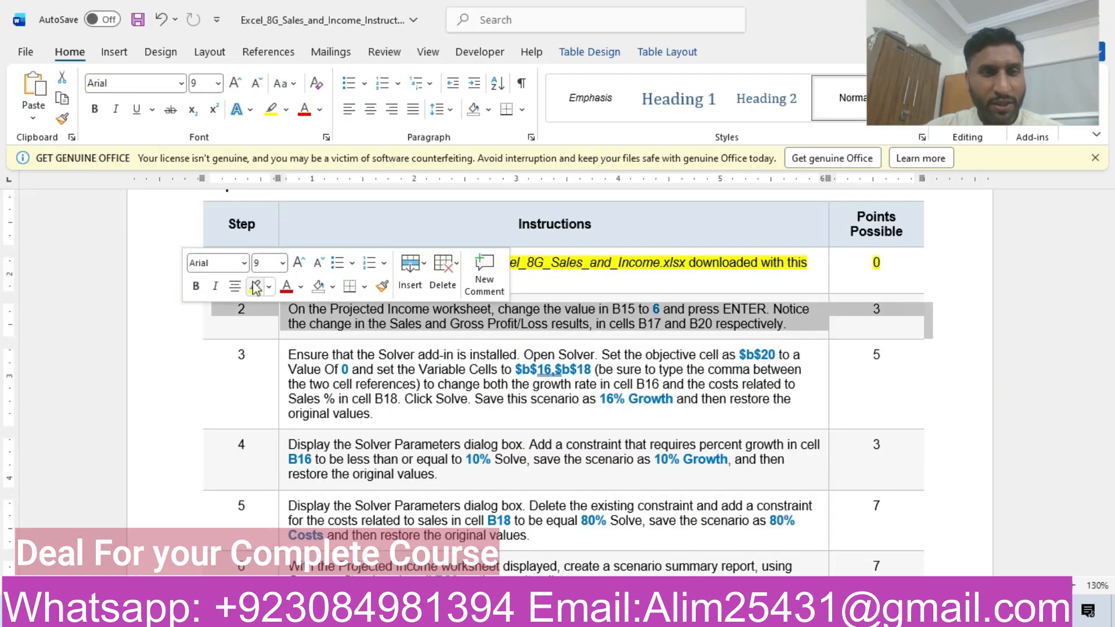
pyautogui.click(255, 285)
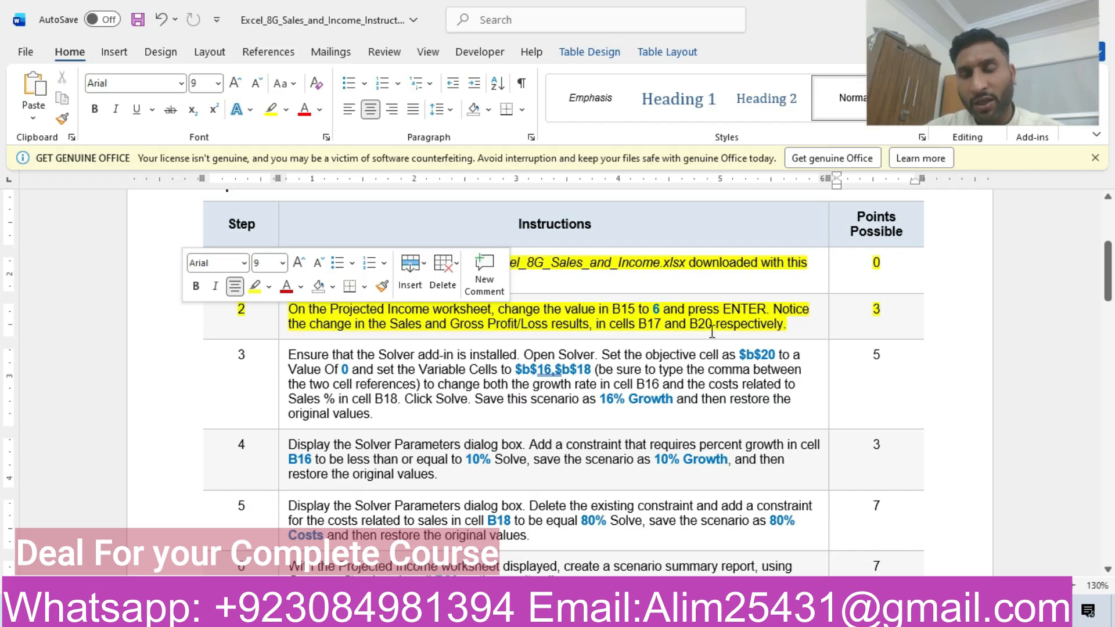
# Switch to Excel, examine cells B17 and B20 on the Projected Income sheet, and set the Month in B15 to 6.
pyautogui.click(740, 531)
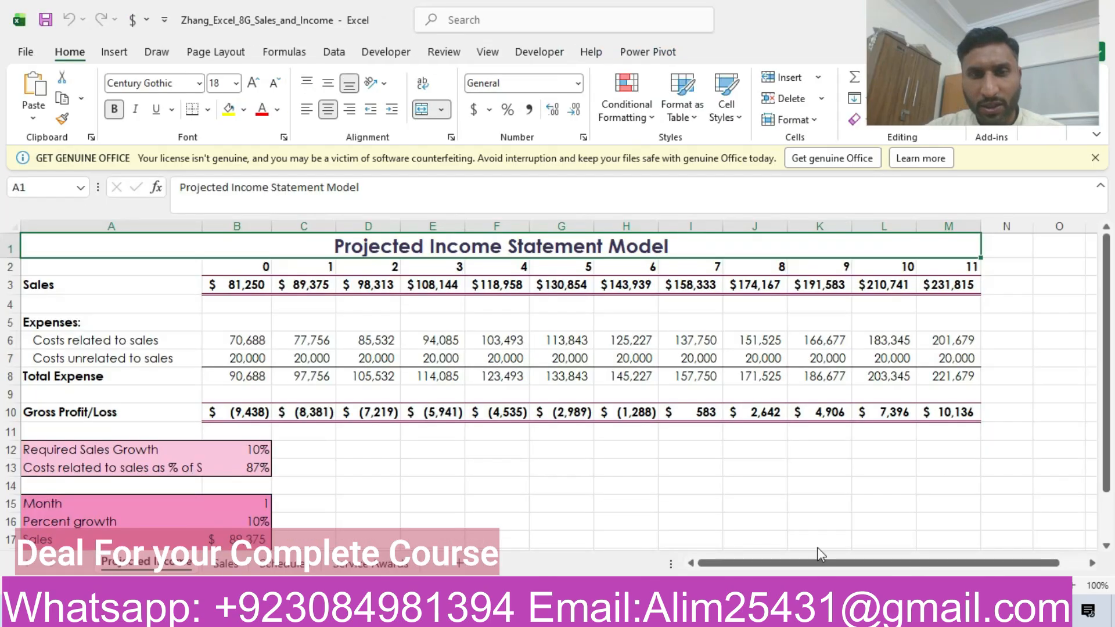
pyautogui.moveTo(1105, 369); pyautogui.dragTo(1105, 417)
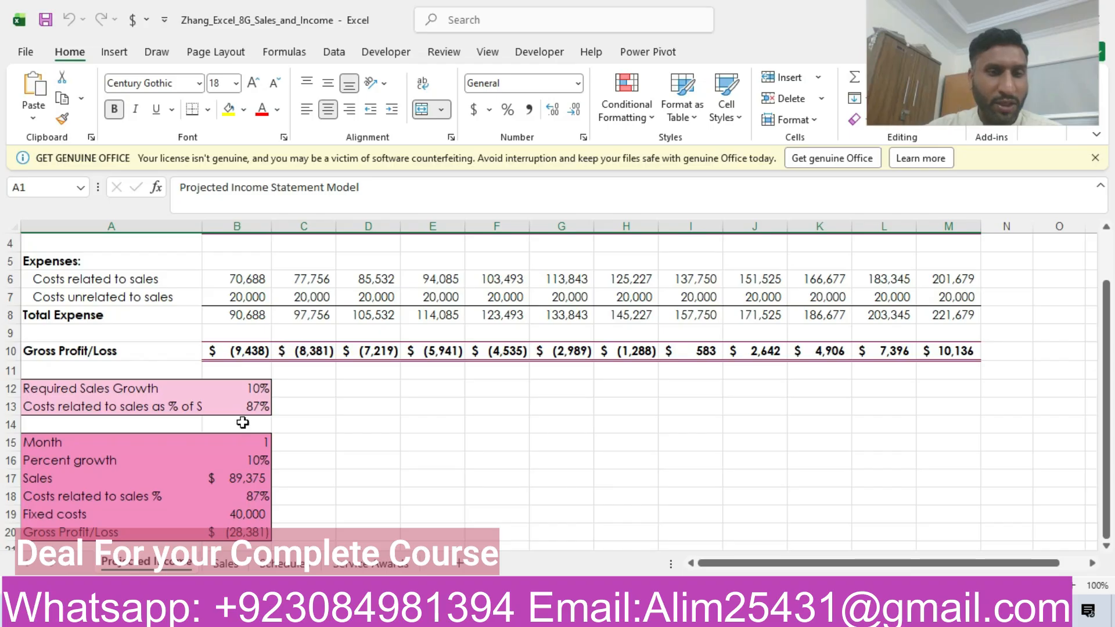
pyautogui.click(241, 441)
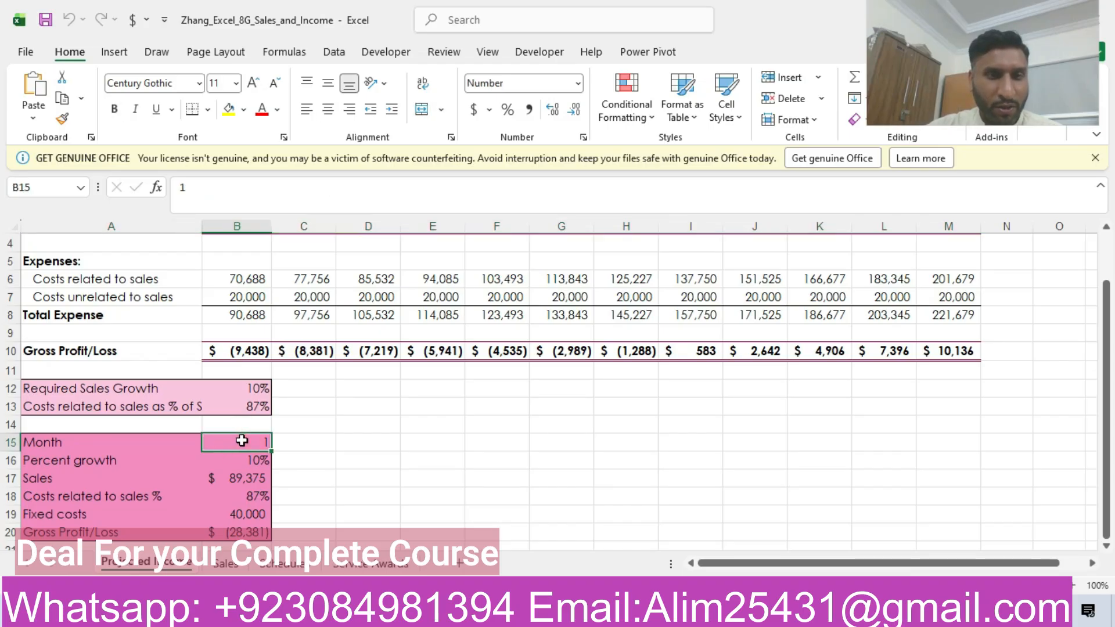
pyautogui.click(231, 478)
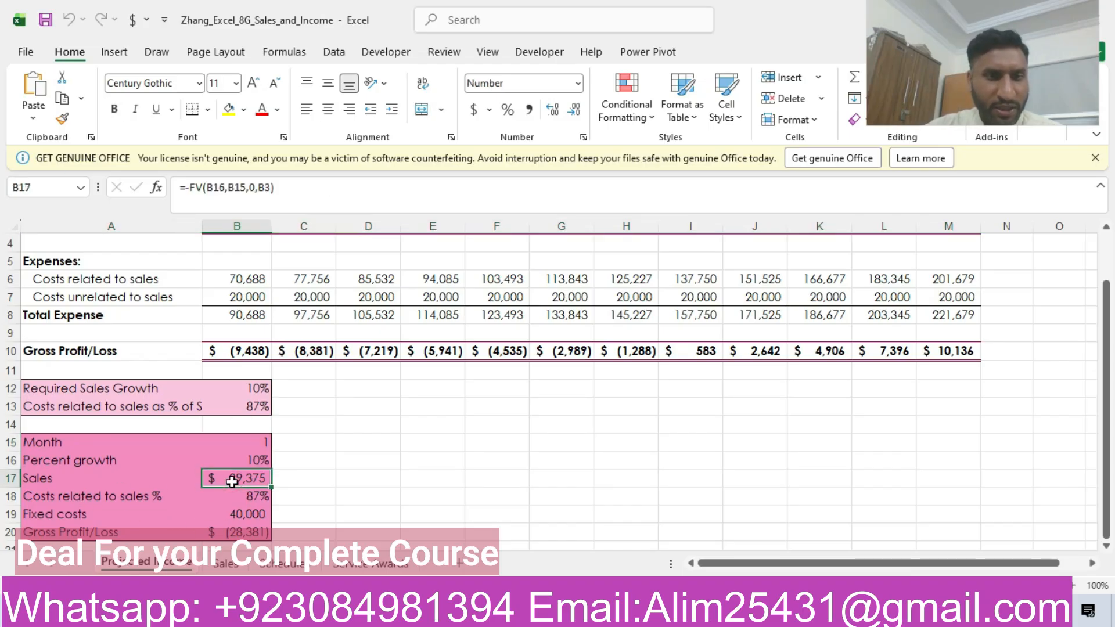
pyautogui.click(225, 535)
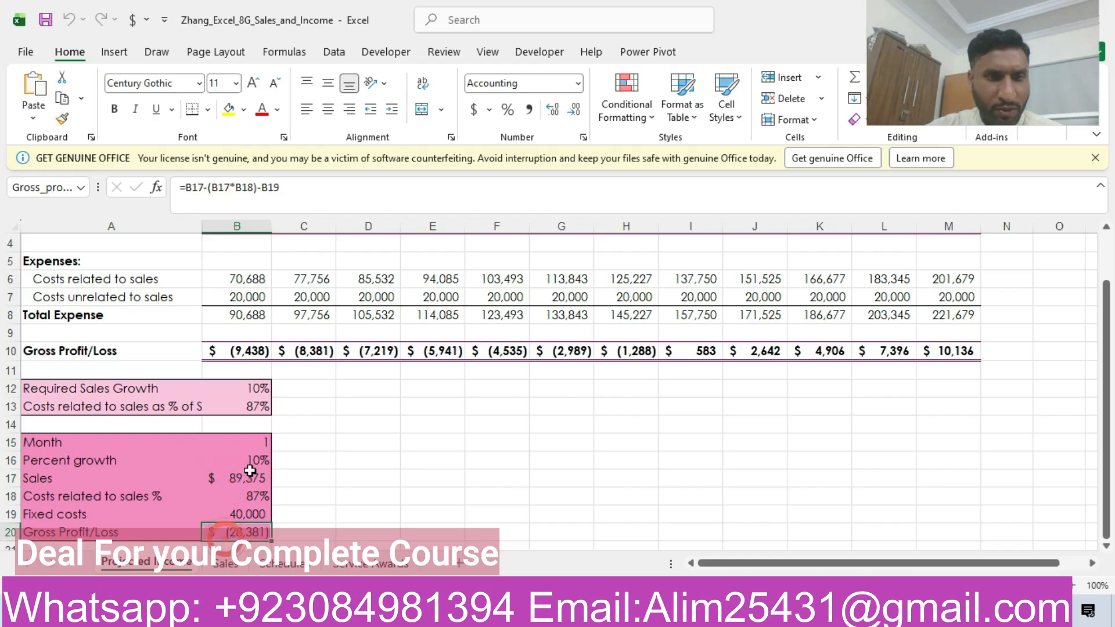
pyautogui.click(261, 440)
pyautogui.press('BackSpace')
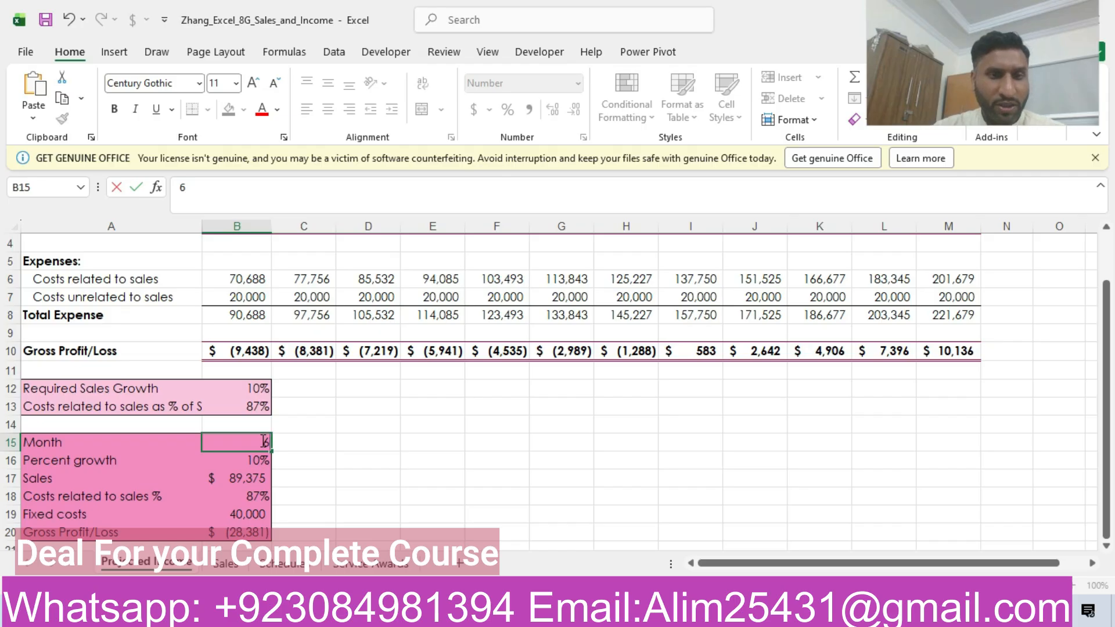
pyautogui.press('Return')
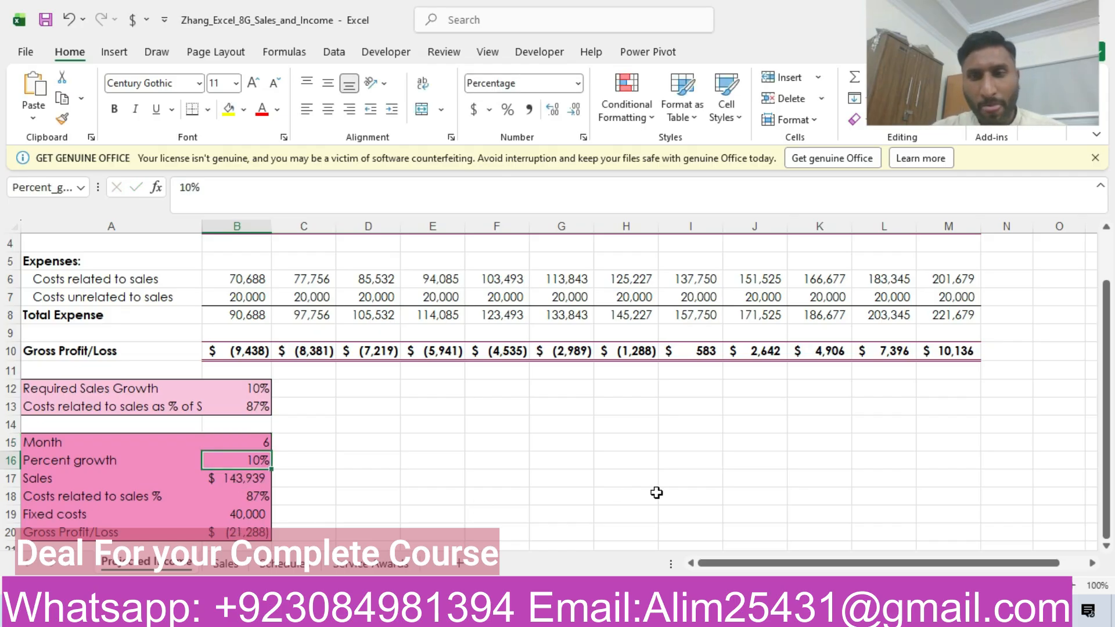
# Switch back to the Word instructions, highlight the step 3 row in yellow and select its objective cell reference $b$20.
pyautogui.click(740, 608)
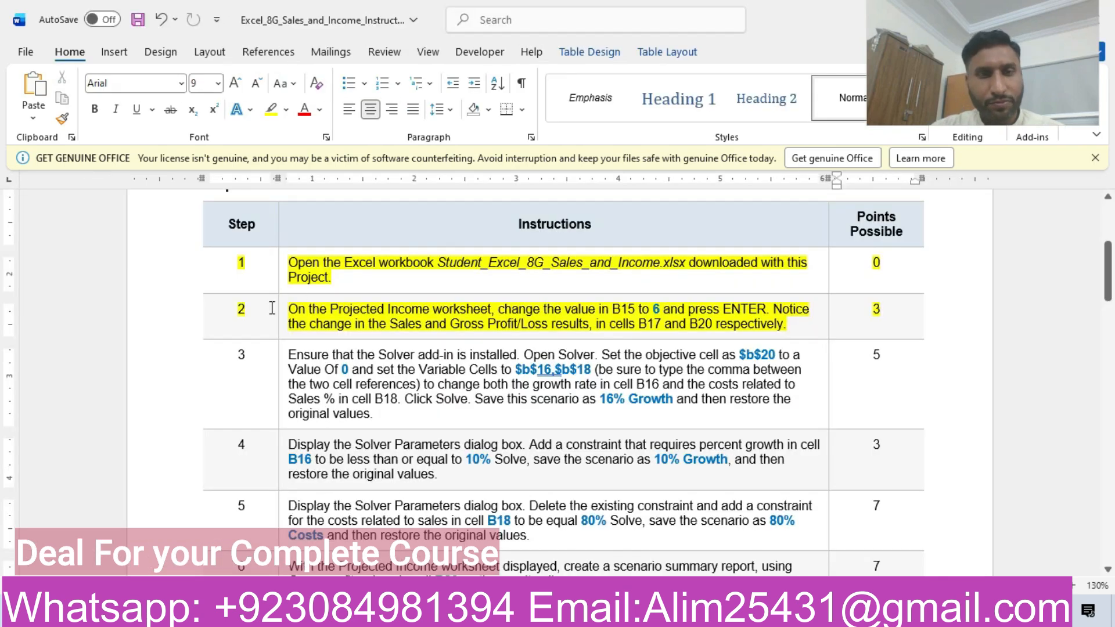
pyautogui.click(169, 380)
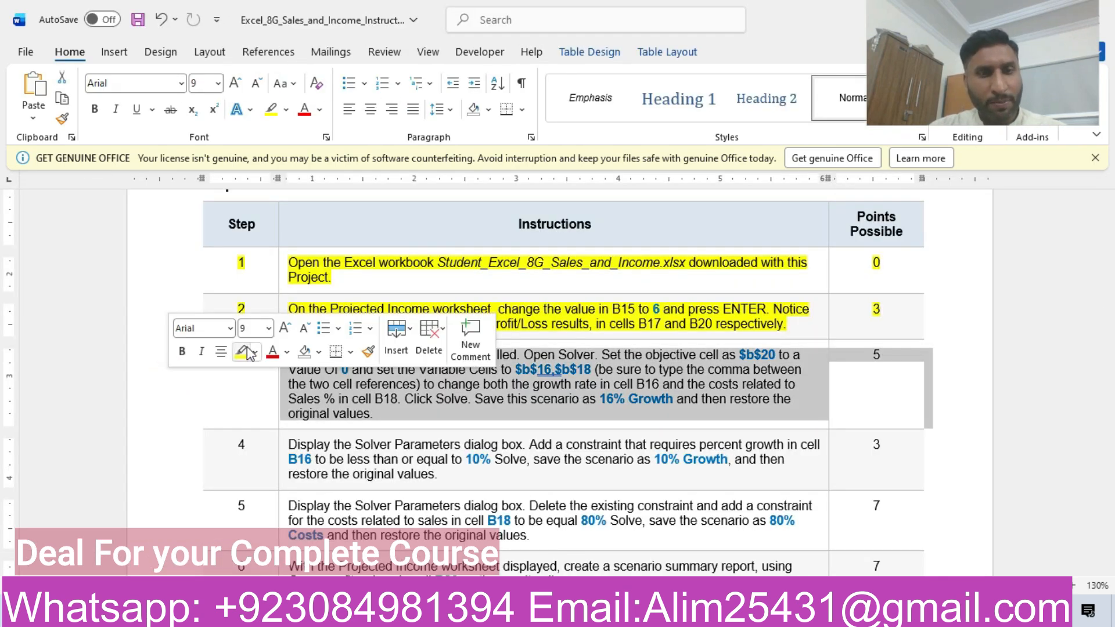
pyautogui.click(248, 351)
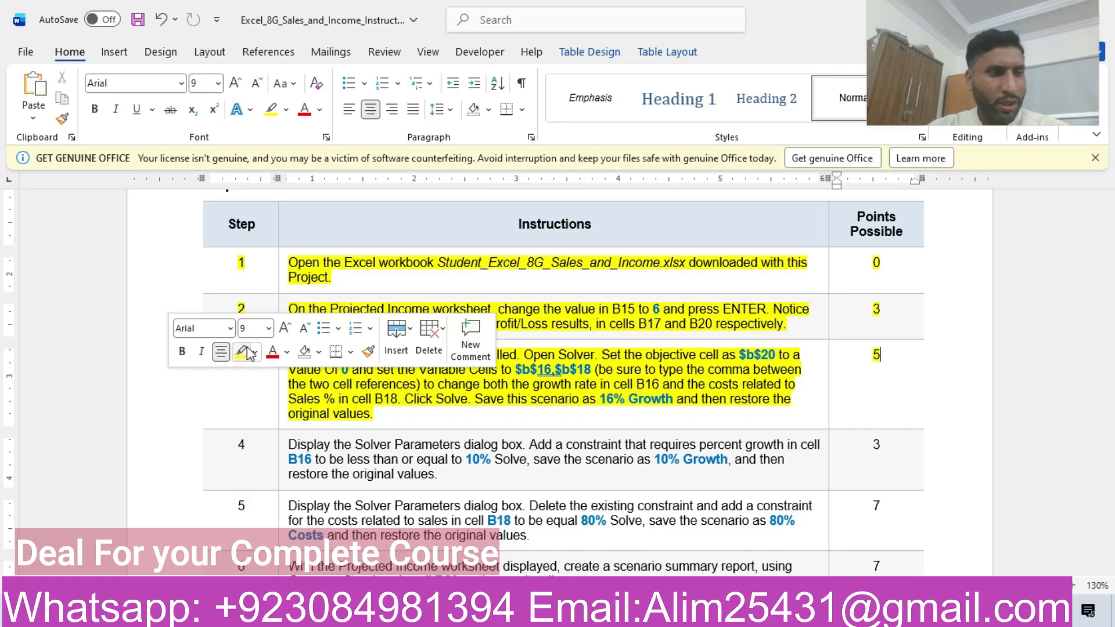
pyautogui.click(498, 384)
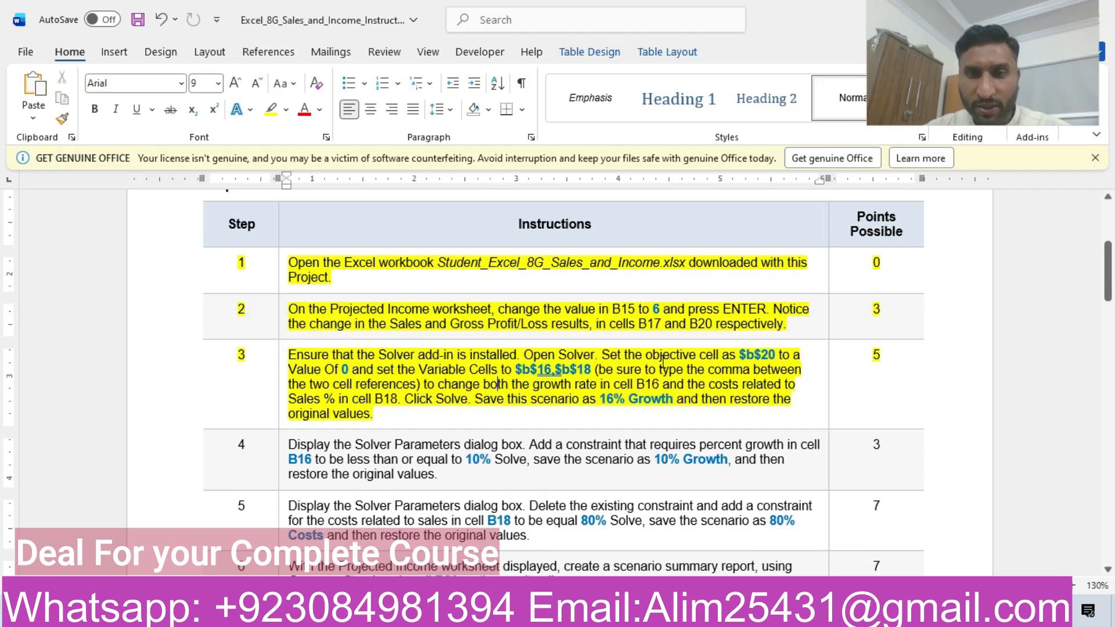
pyautogui.moveTo(741, 354); pyautogui.dragTo(775, 360)
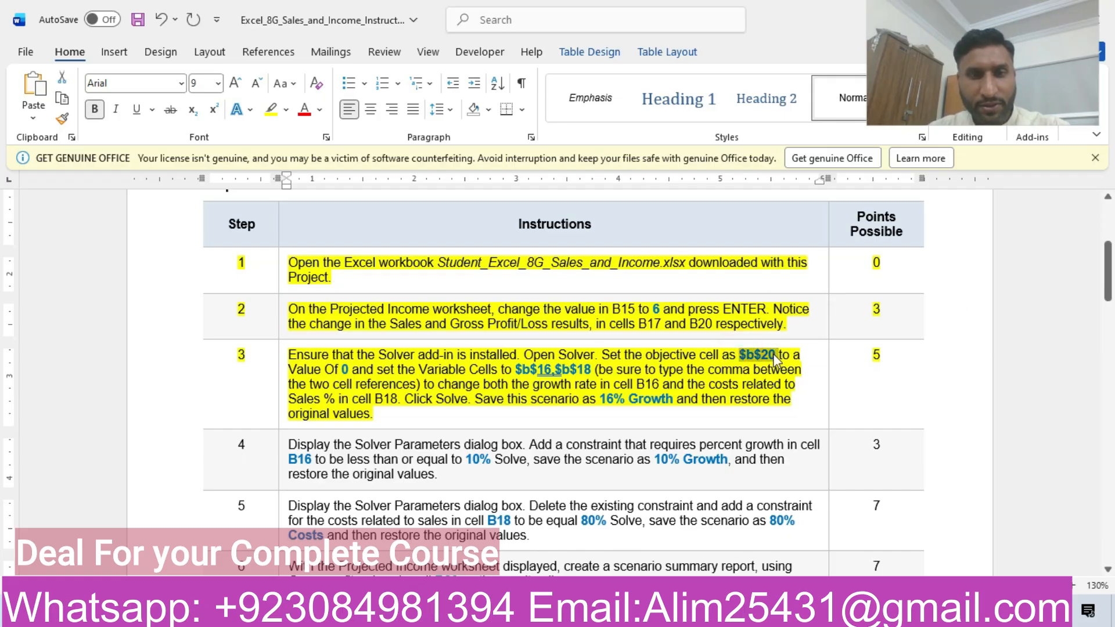
# Switch to Excel, open Solver and set the objective cell to $b$20 with a Value Of 0.
pyautogui.click(669, 612)
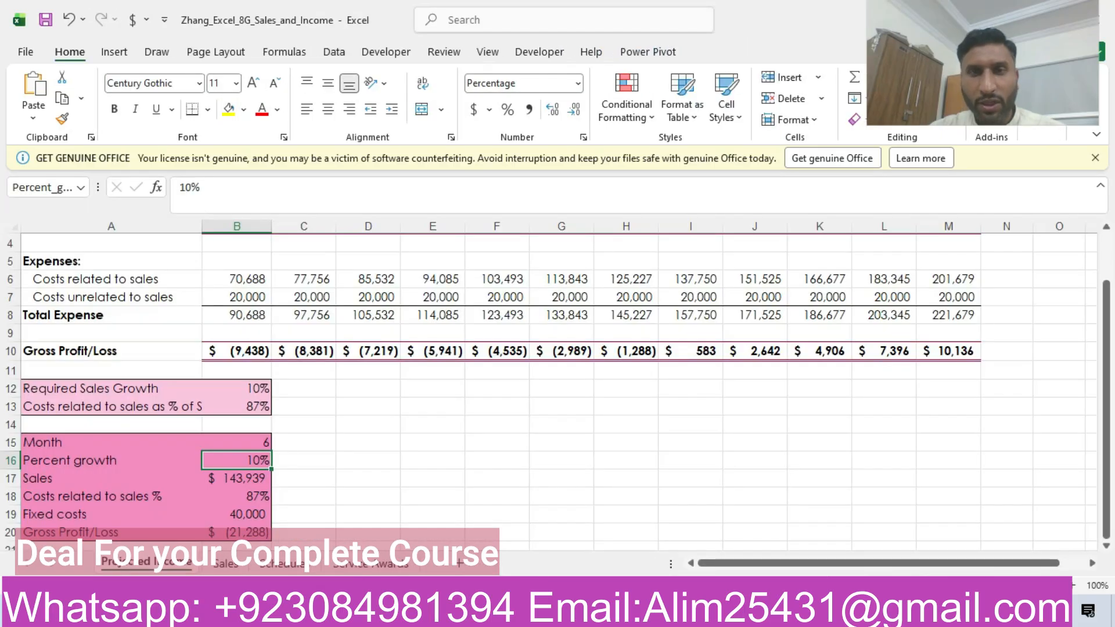
pyautogui.click(342, 53)
pyautogui.moveTo(986, 16); pyautogui.dragTo(1033, 121)
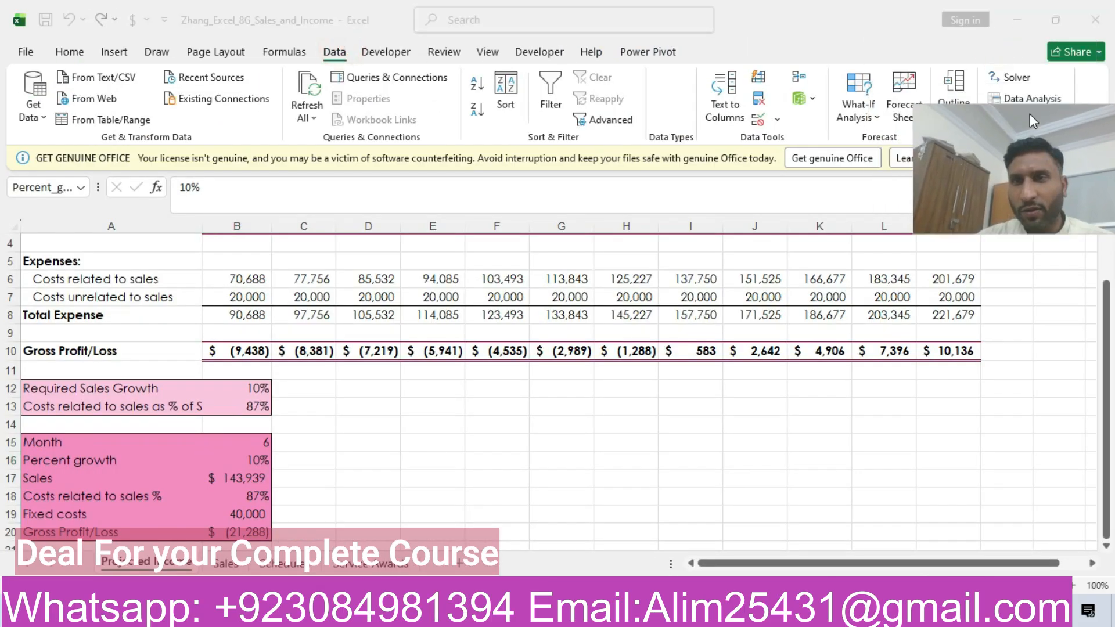
pyautogui.click(1010, 80)
pyautogui.moveTo(1032, 350); pyautogui.dragTo(971, 88)
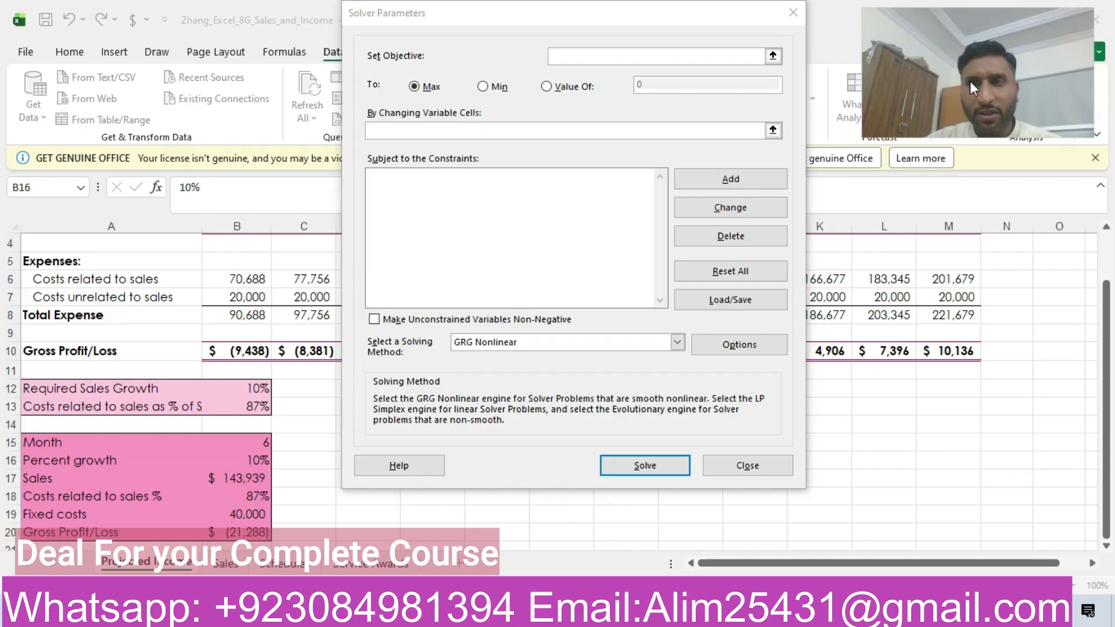
pyautogui.click(712, 58)
pyautogui.write('$b$20')
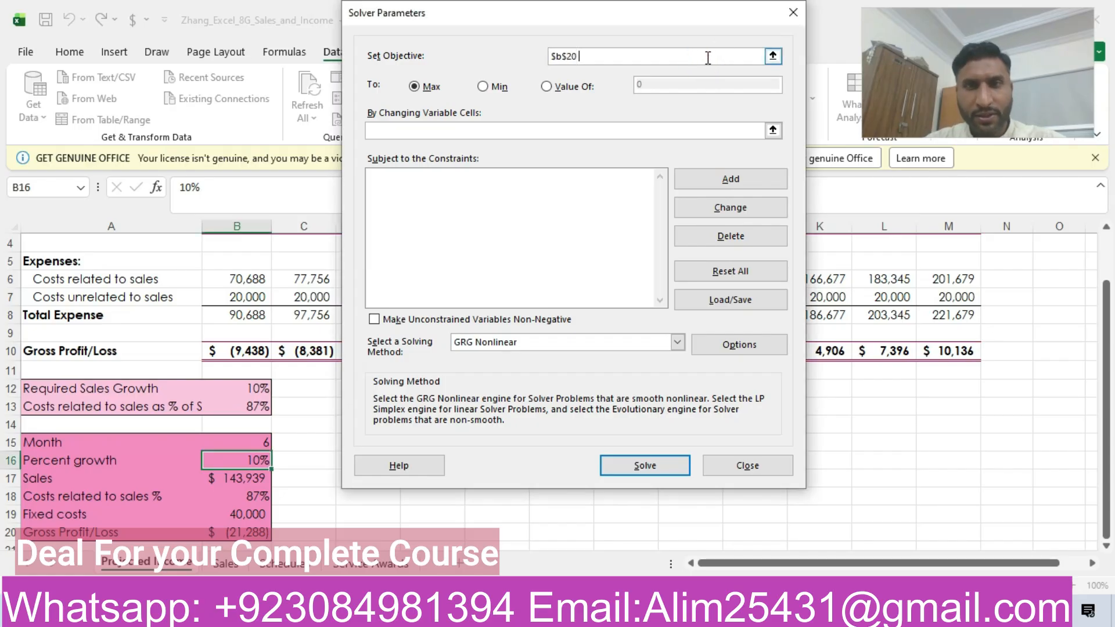
pyautogui.click(546, 85)
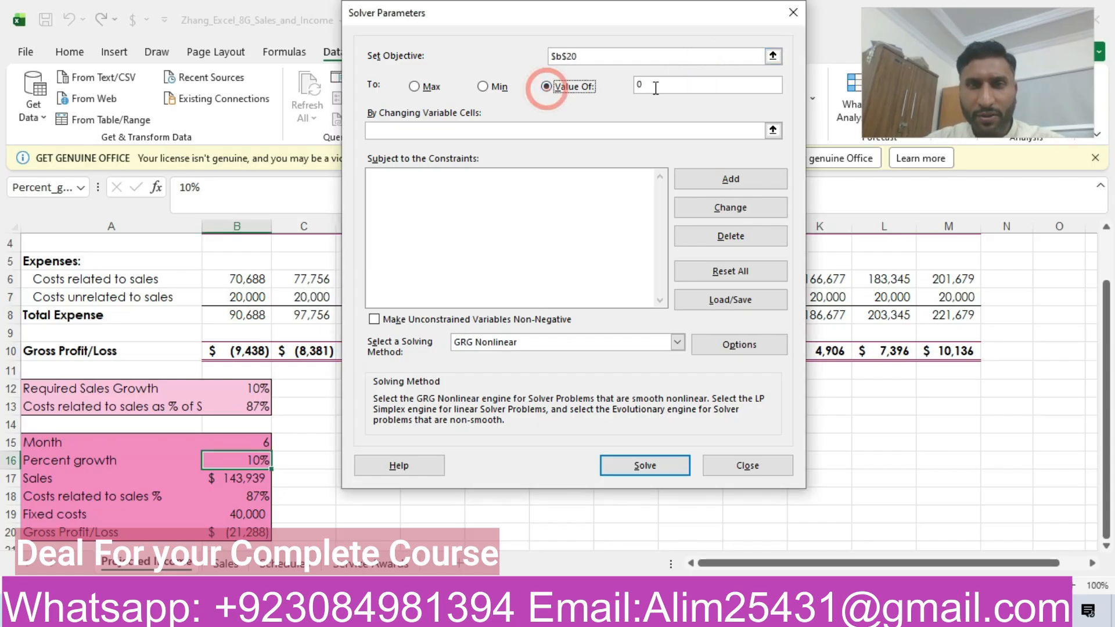
pyautogui.click(660, 85)
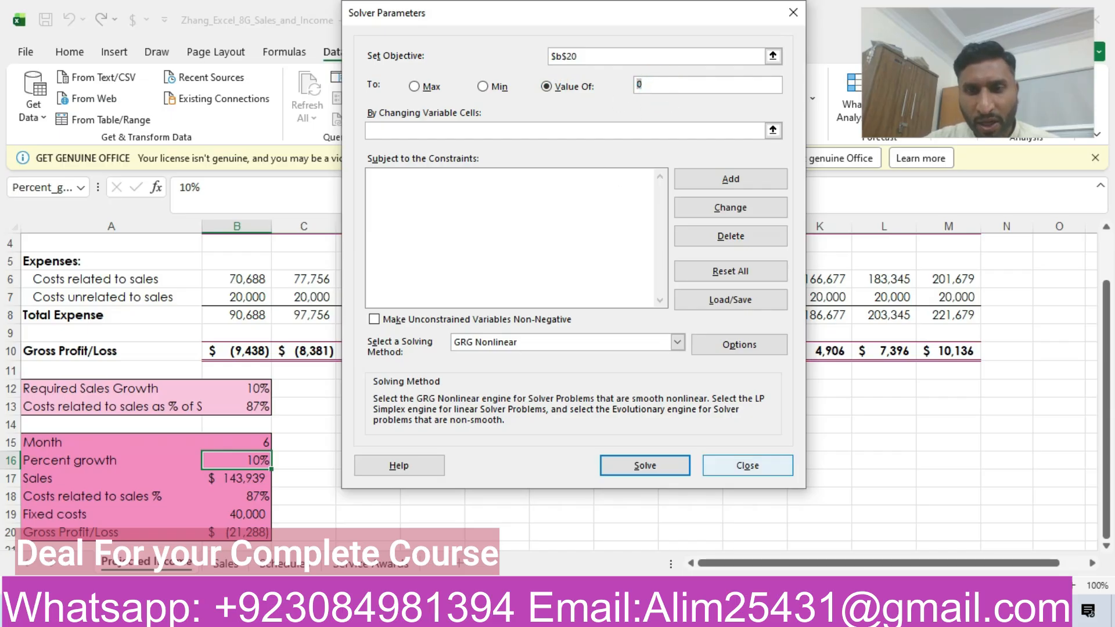
# Set Solver's changing variable cells to $B$16,$B$18, checking the references against step 3 in the Word instructions.
pyautogui.click(777, 611)
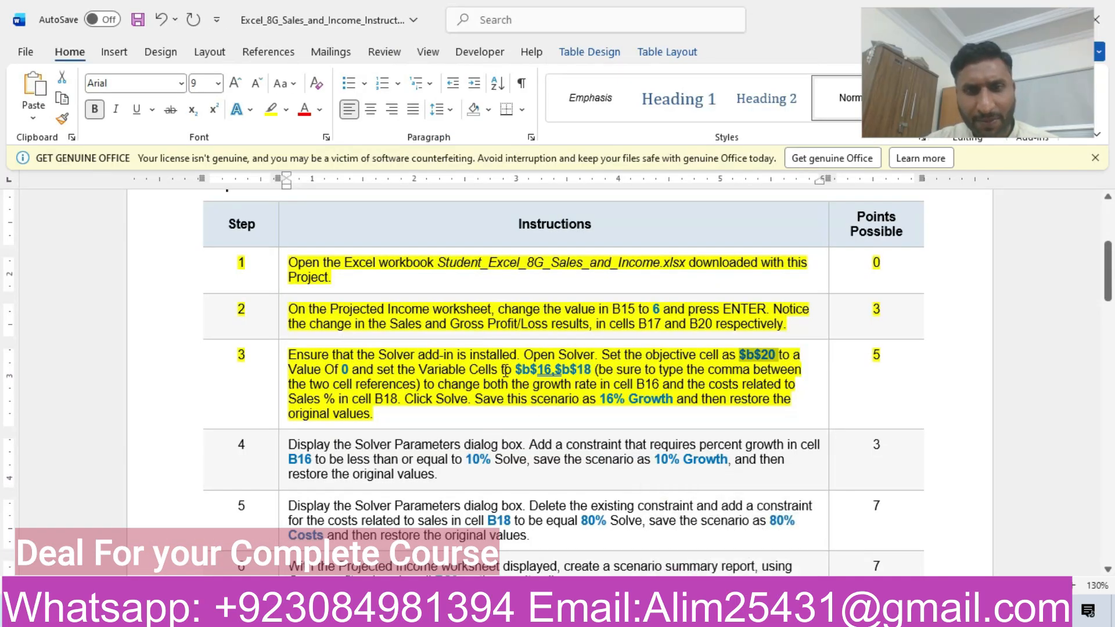
pyautogui.moveTo(517, 370); pyautogui.dragTo(590, 371)
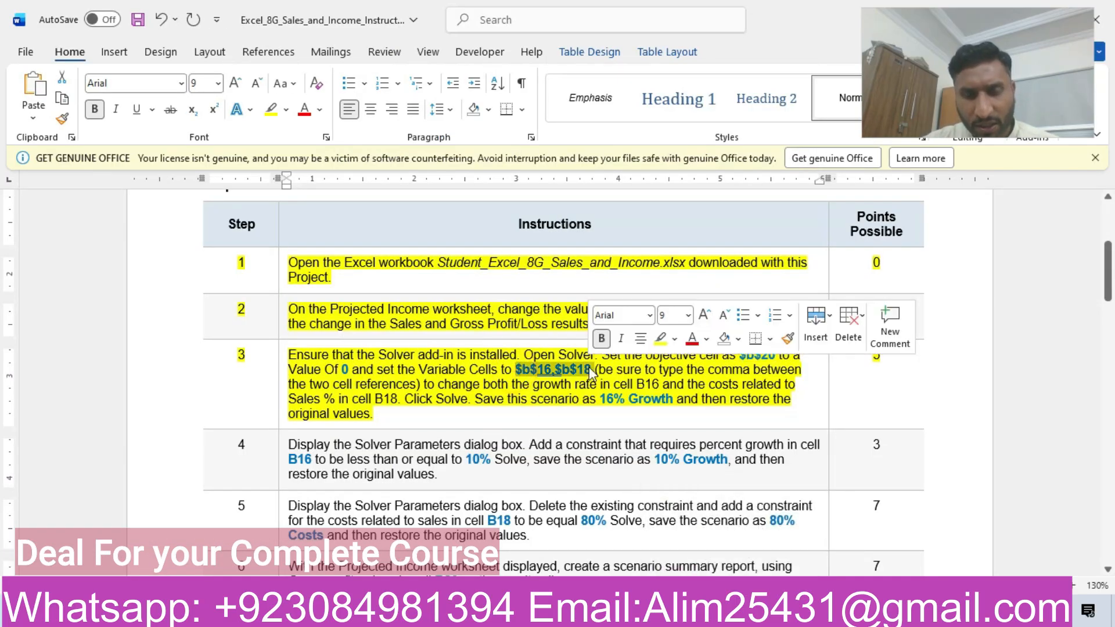
pyautogui.hotkey('alt', 'Tab')
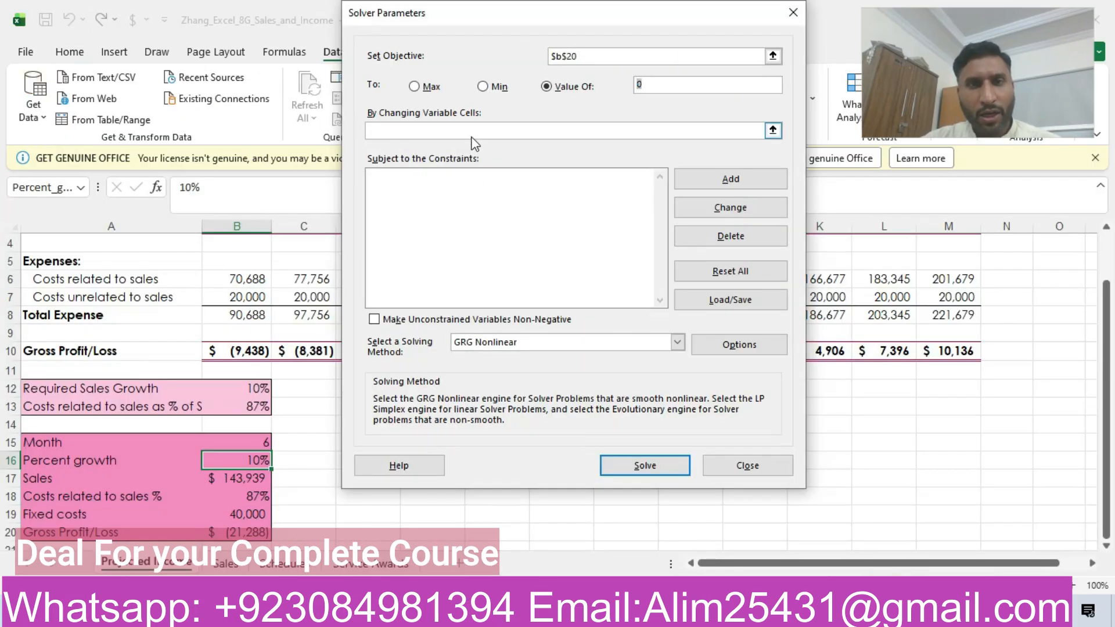
pyautogui.click(476, 130)
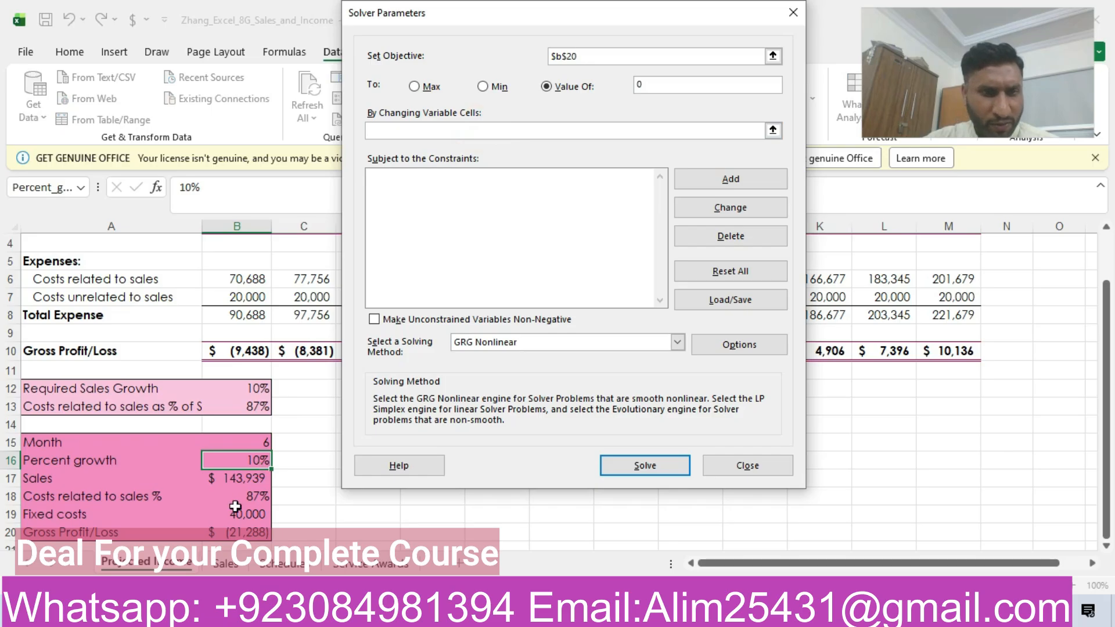
pyautogui.click(254, 461)
pyautogui.write(',')
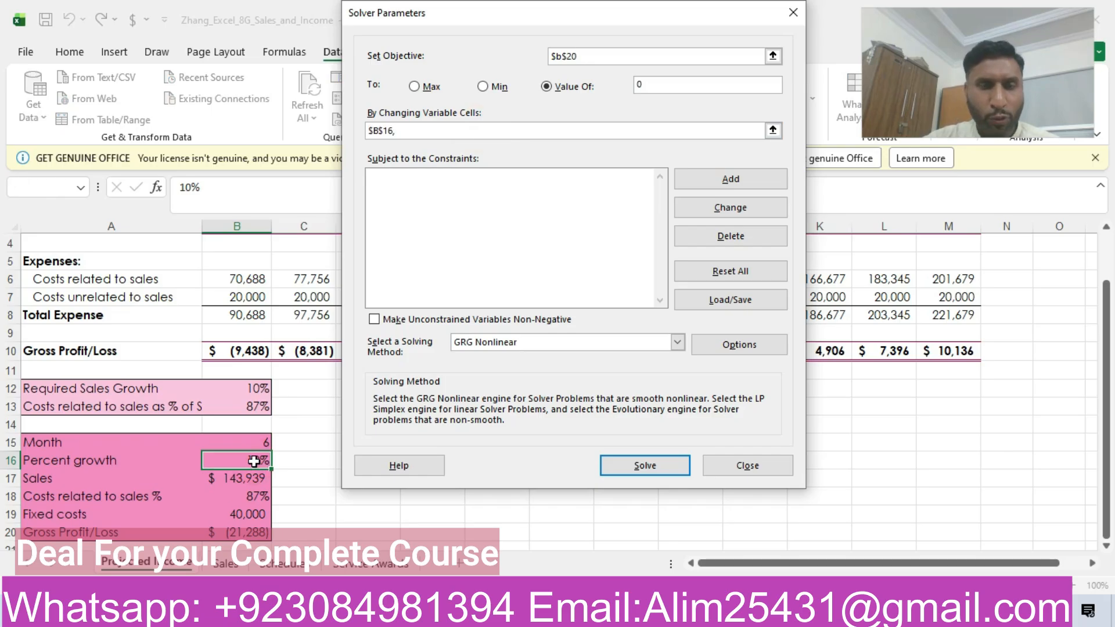
pyautogui.click(245, 499)
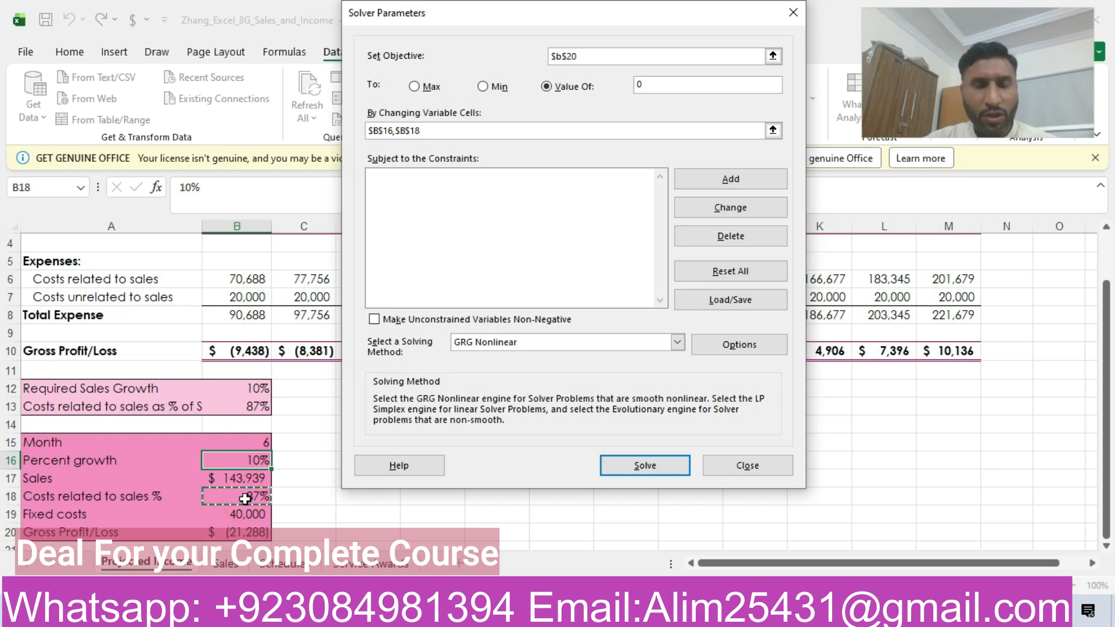
pyautogui.hotkey('alt', 'Tab')
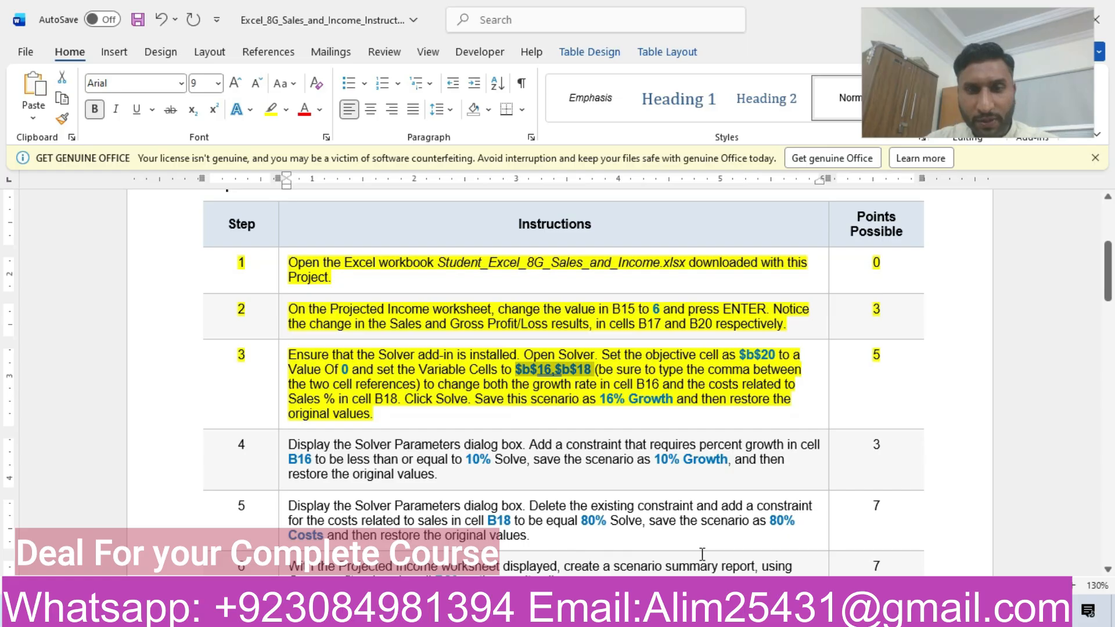
# Switch to Excel and run Solver, returning to the Word instructions to select the scenario name 16% Growth in step 3.
pyautogui.hotkey('alt', 'Tab')
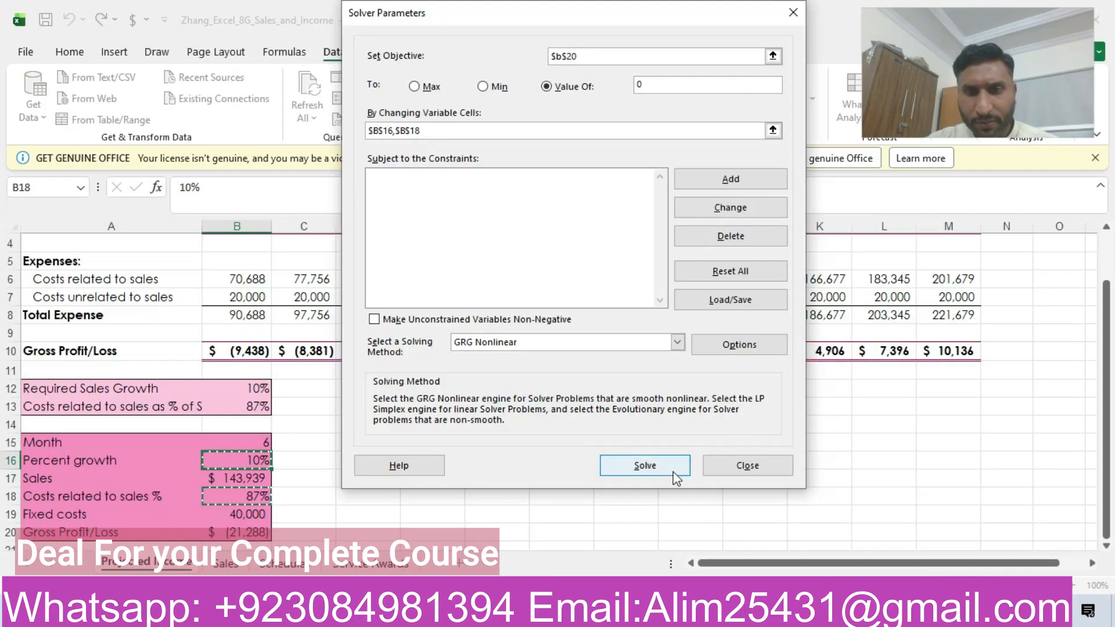
pyautogui.click(664, 471)
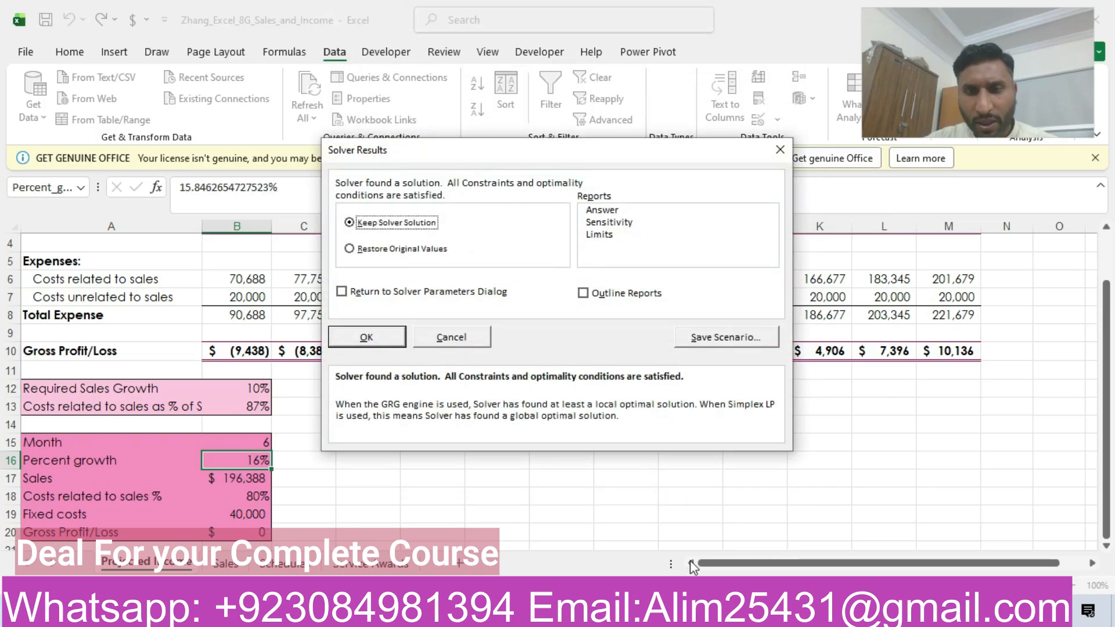
pyautogui.click(775, 608)
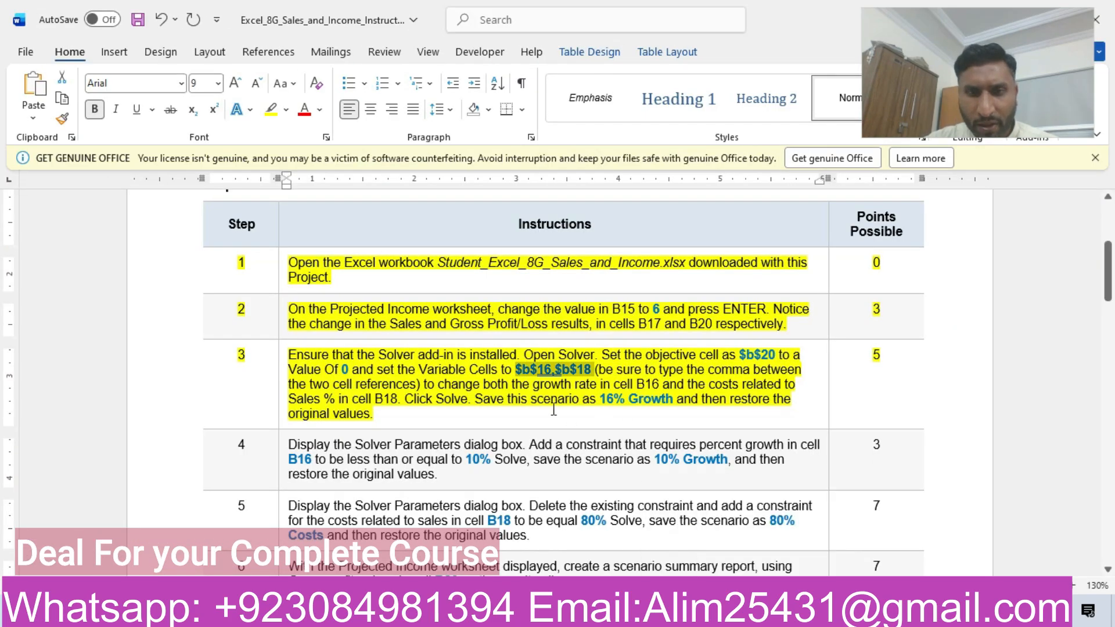
pyautogui.moveTo(600, 401); pyautogui.dragTo(667, 408)
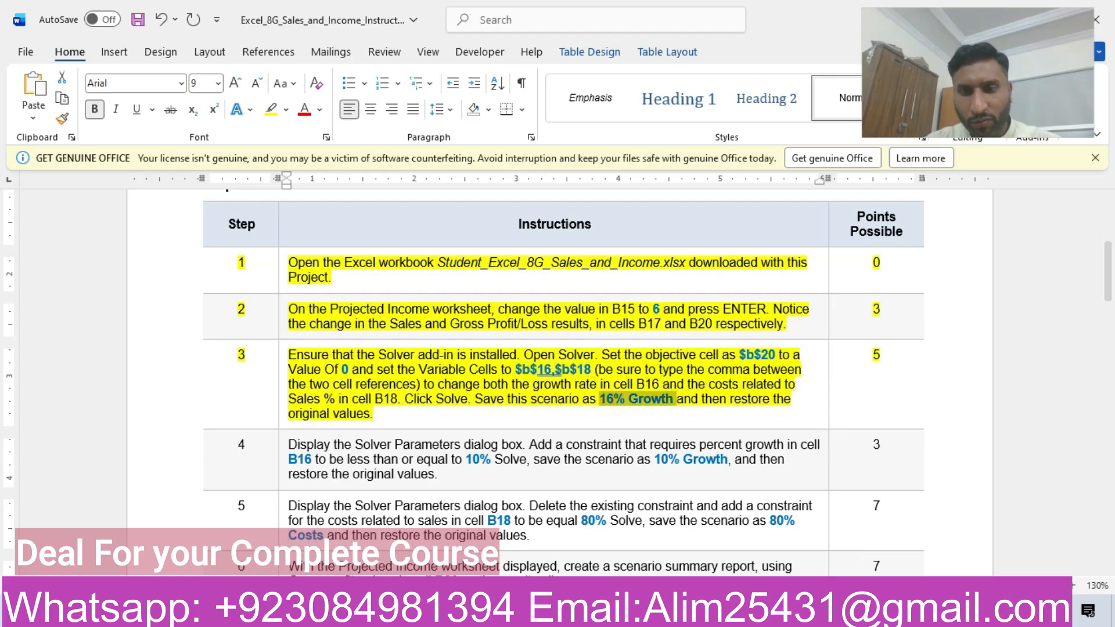
# Switch to Excel, save the Solver result as the scenario 16% Growth and restore the original values.
pyautogui.hotkey('alt', 'Tab')
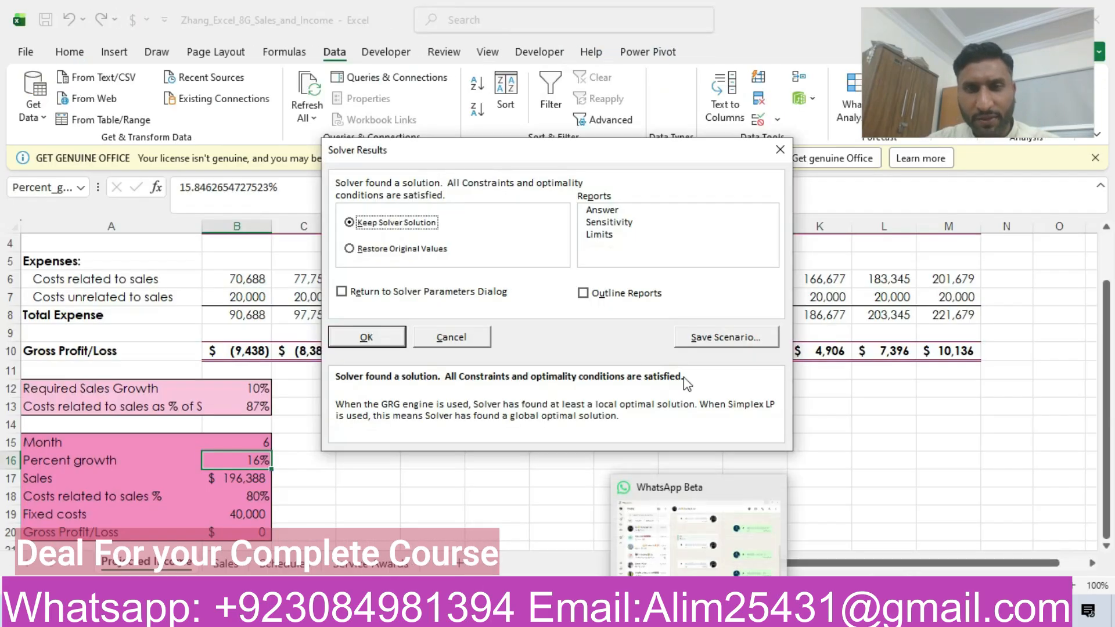
pyautogui.click(724, 341)
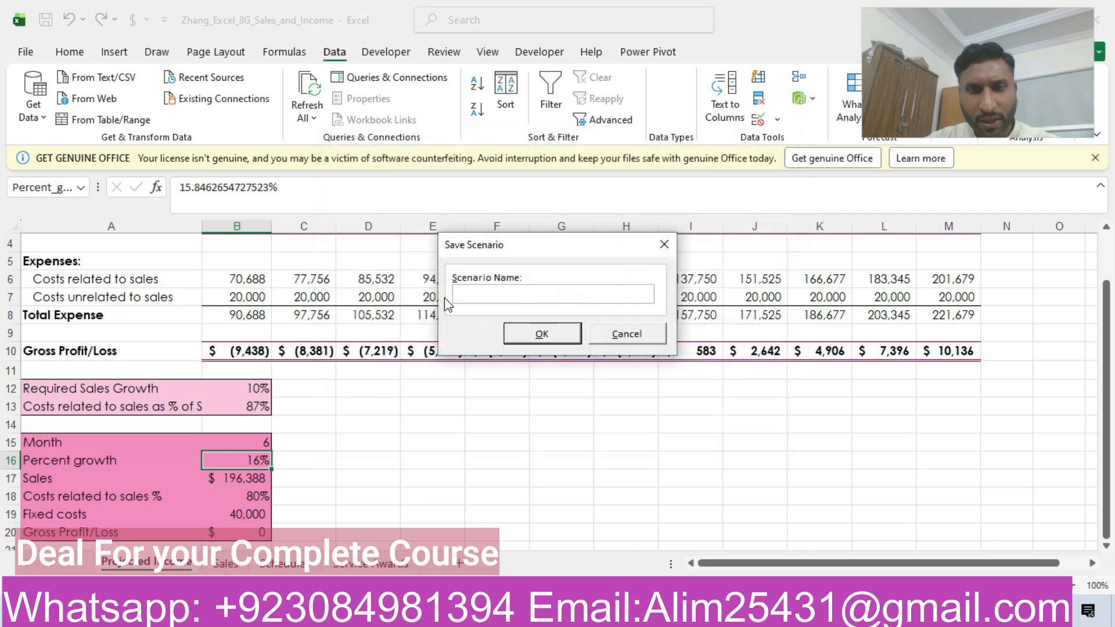
pyautogui.hotkey('ctrl', 'v')
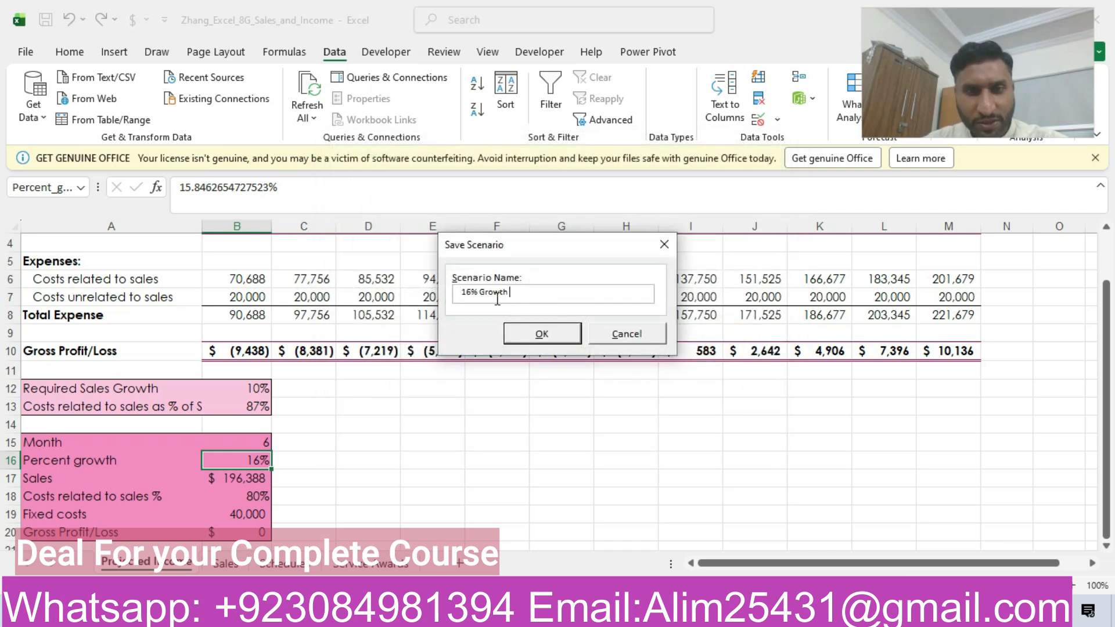
pyautogui.click(514, 334)
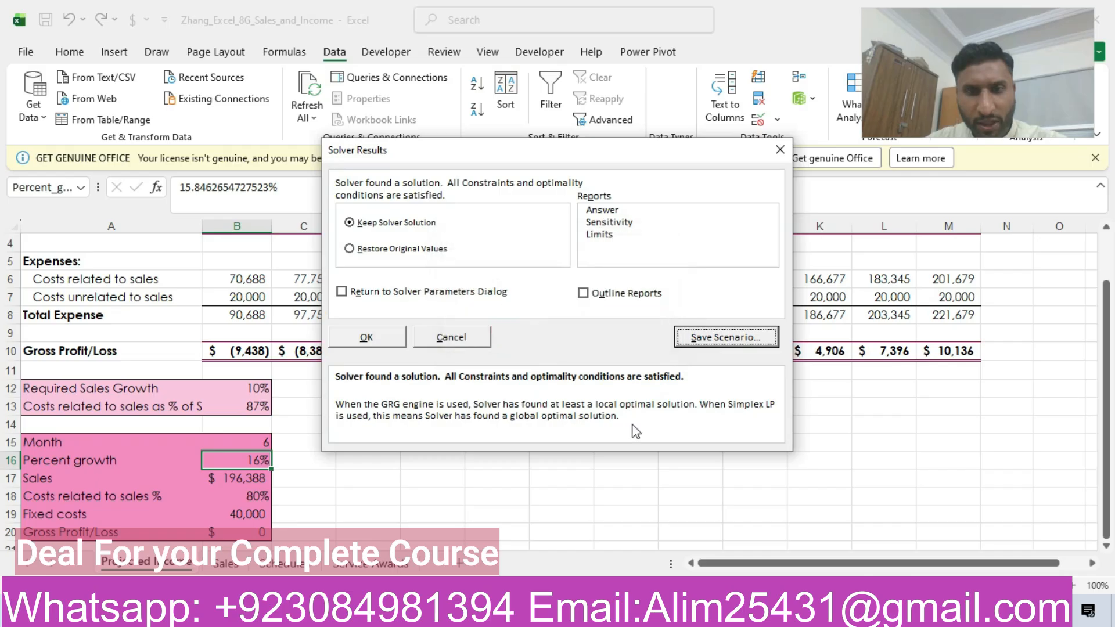
pyautogui.click(777, 609)
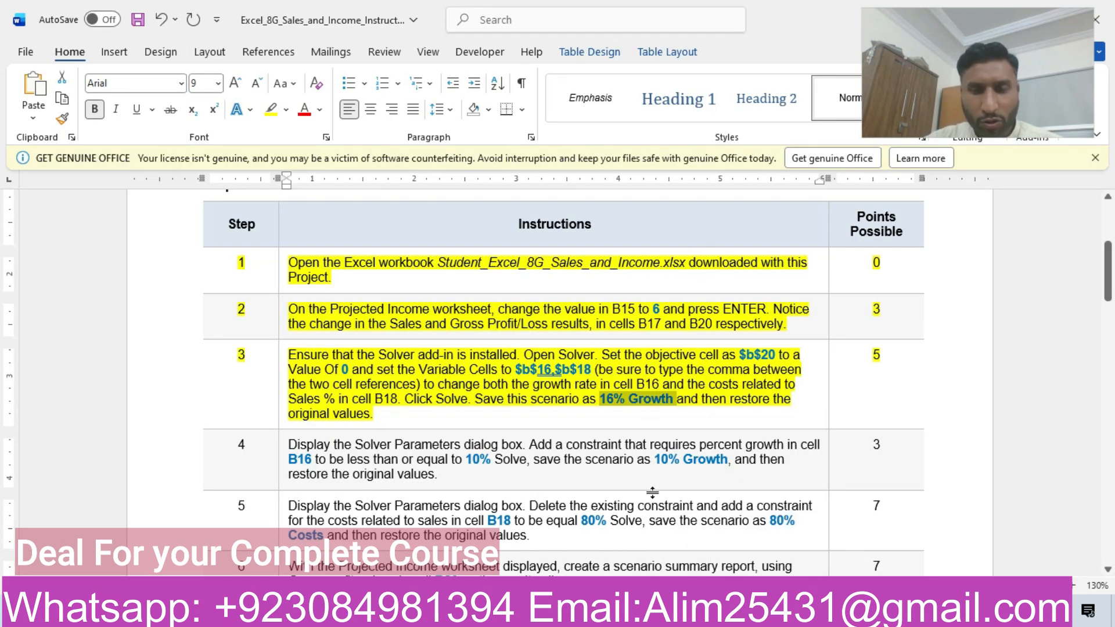
pyautogui.hotkey('alt', 'Tab')
pyautogui.click(350, 250)
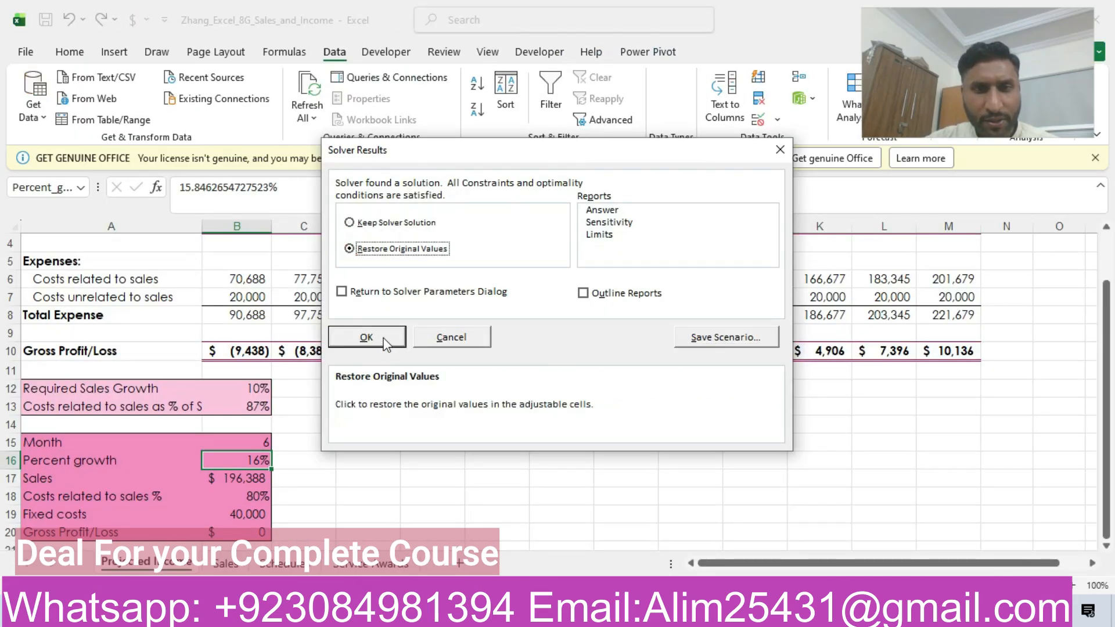
pyautogui.click(384, 341)
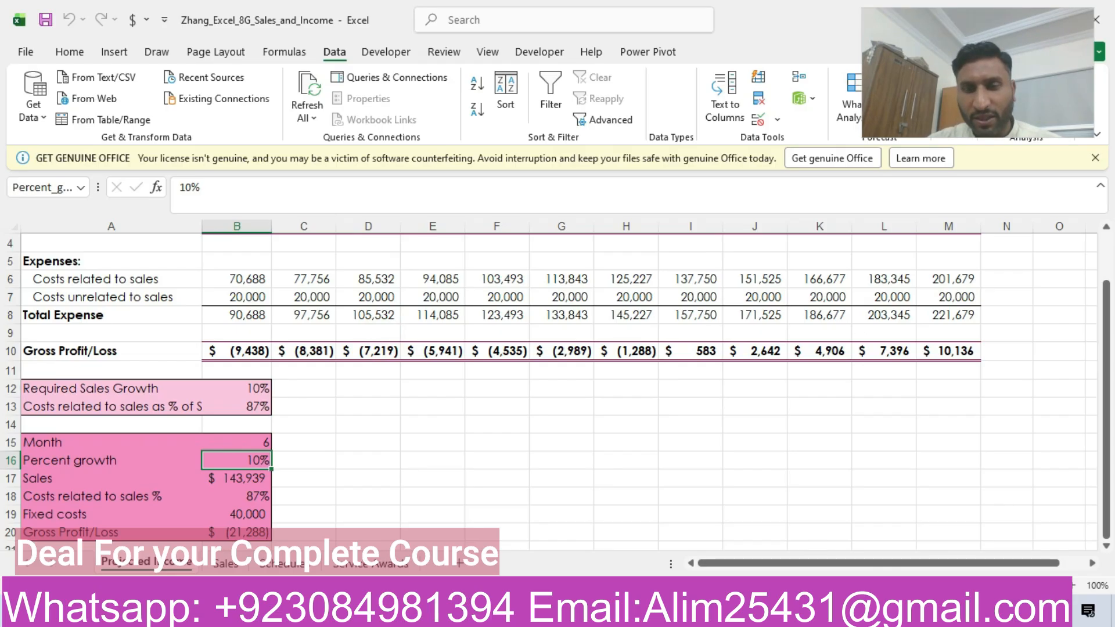
# Switch to the Word instructions and highlight the step 4 row in yellow.
pyautogui.click(773, 610)
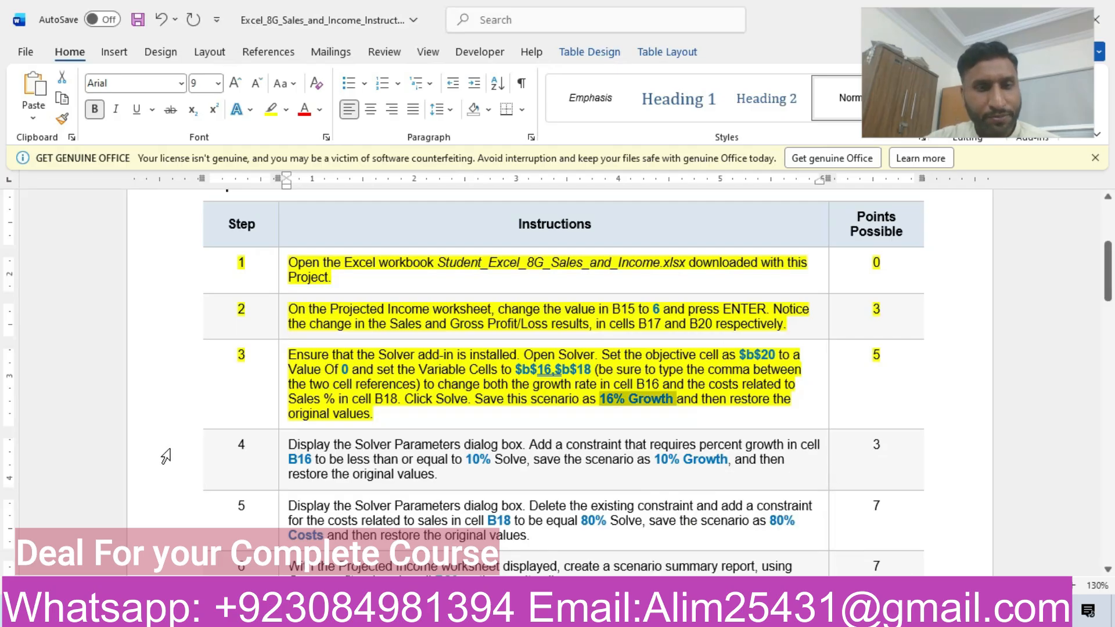
pyautogui.click(165, 457)
pyautogui.click(239, 421)
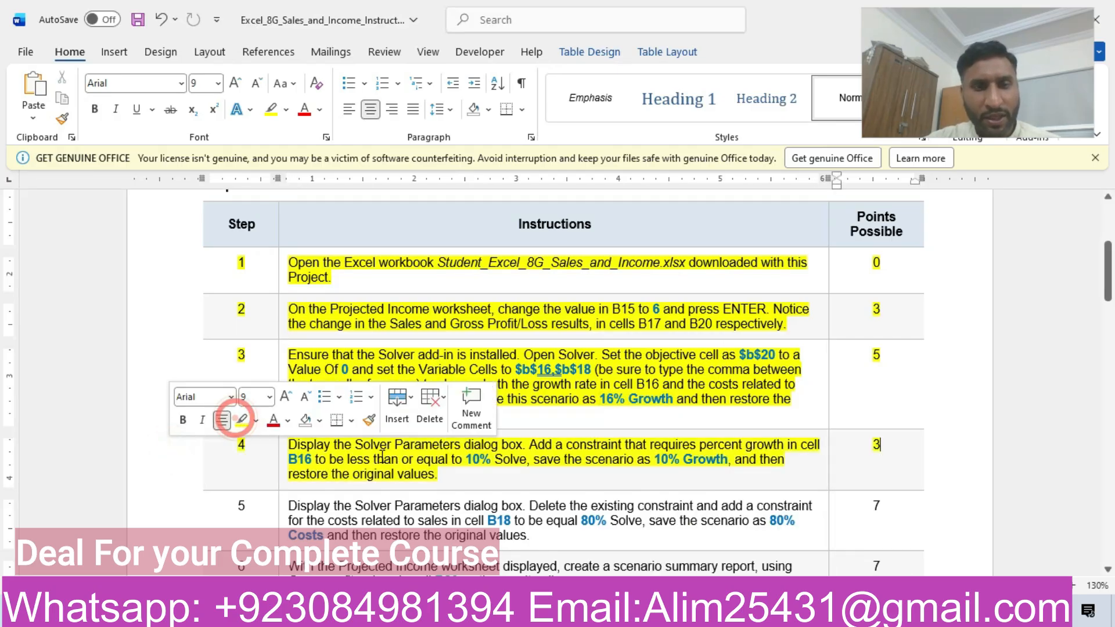
pyautogui.click(378, 456)
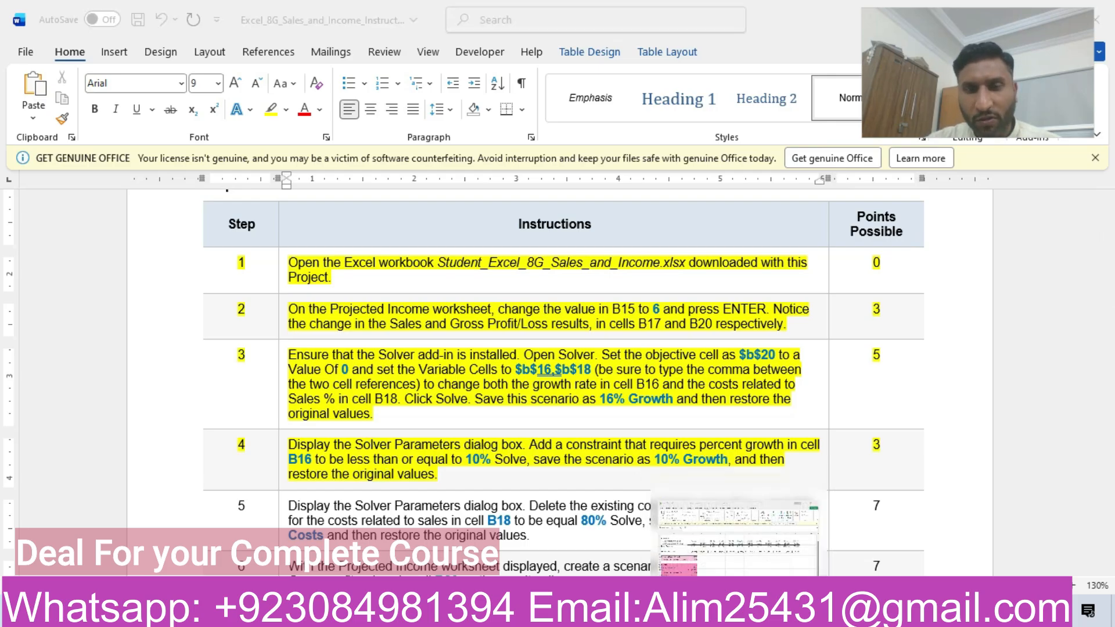
# Switch to Excel, reopen the Solver parameters and start adding a new constraint.
pyautogui.hotkey('alt', 'Tab')
pyautogui.moveTo(996, 118); pyautogui.dragTo(1076, 288)
pyautogui.click(1014, 77)
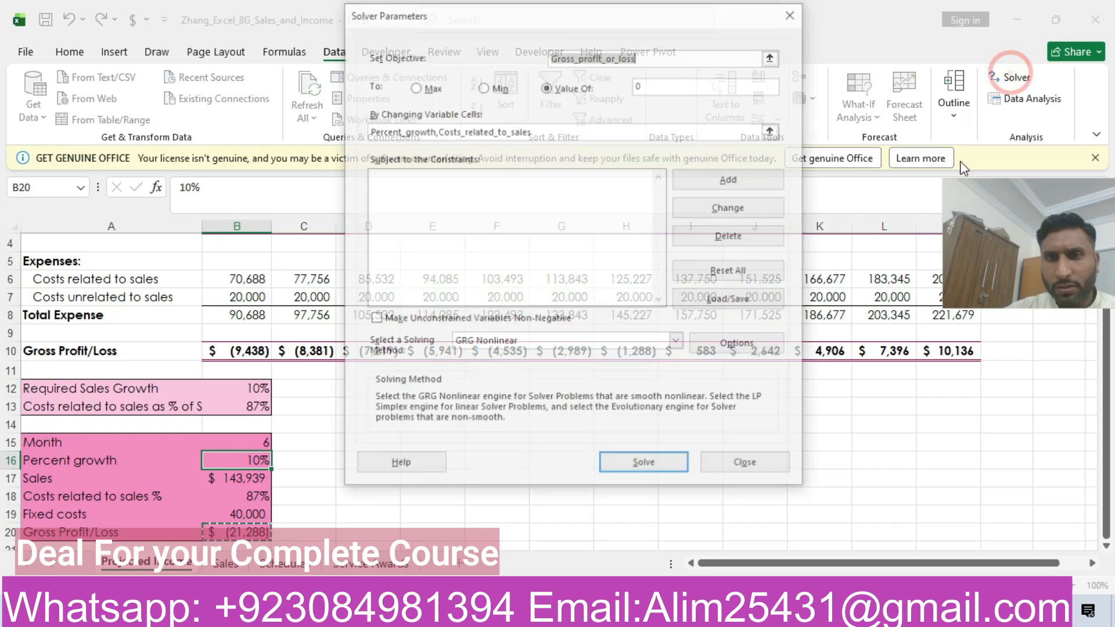
pyautogui.moveTo(1022, 223); pyautogui.dragTo(974, 81)
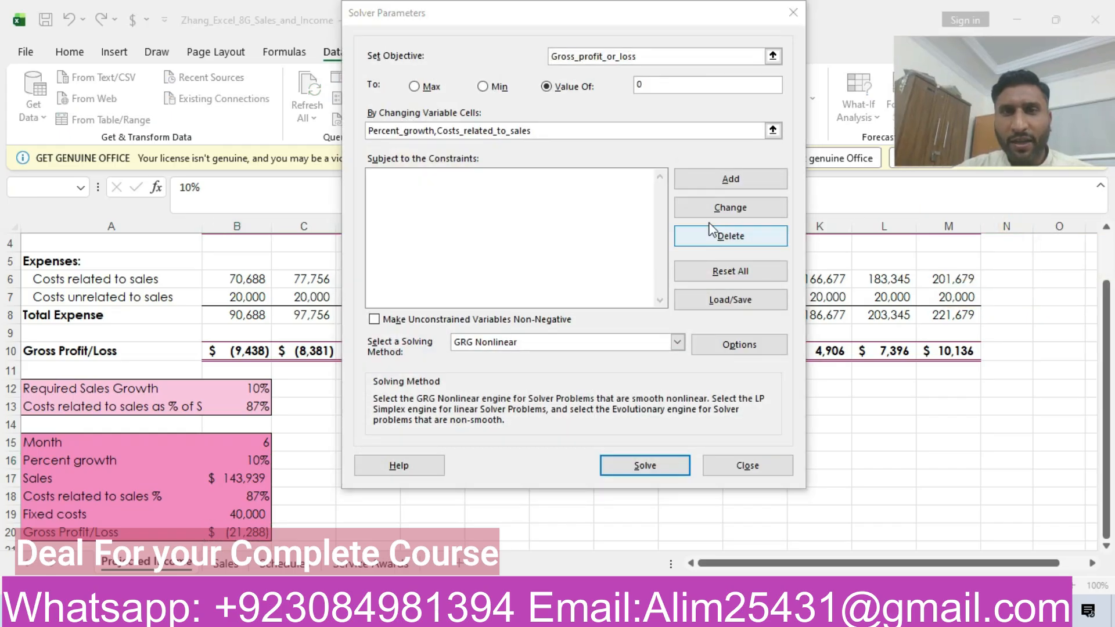
pyautogui.click(713, 176)
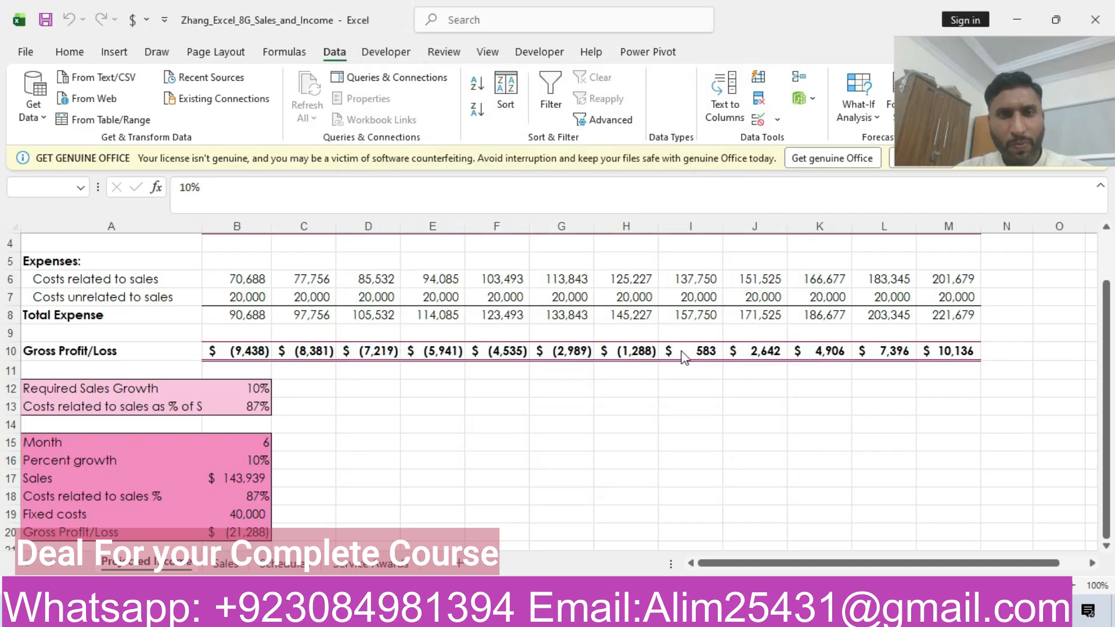
pyautogui.click(556, 382)
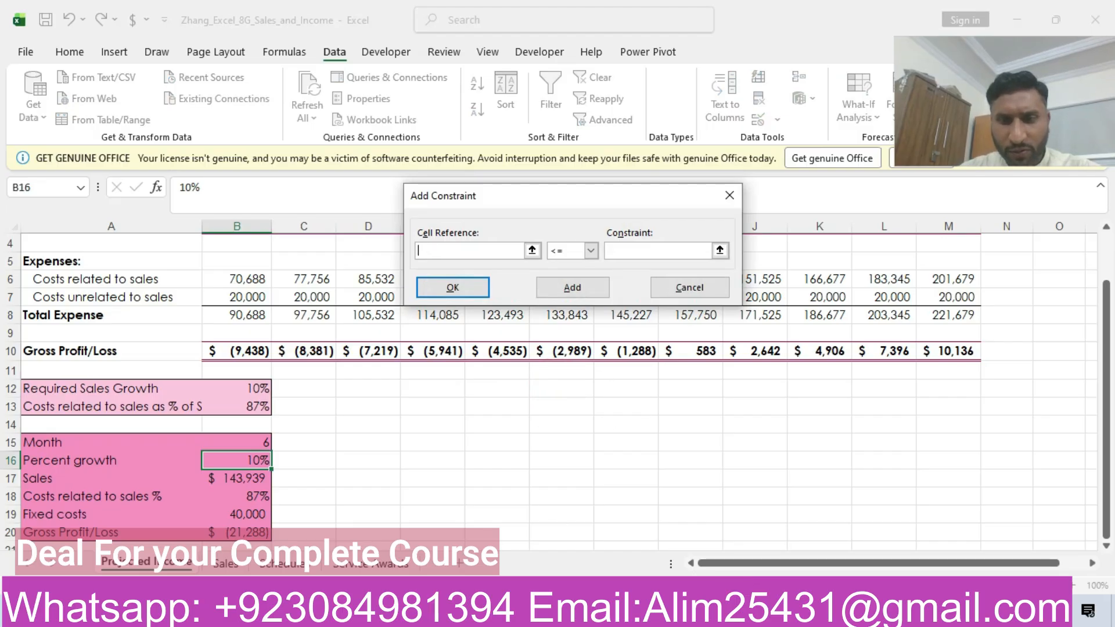
# Constrain $B$16 to <= 10%, taking the limit from step 4 of the Word instructions, and add it to the Solver parameters.
pyautogui.click(780, 612)
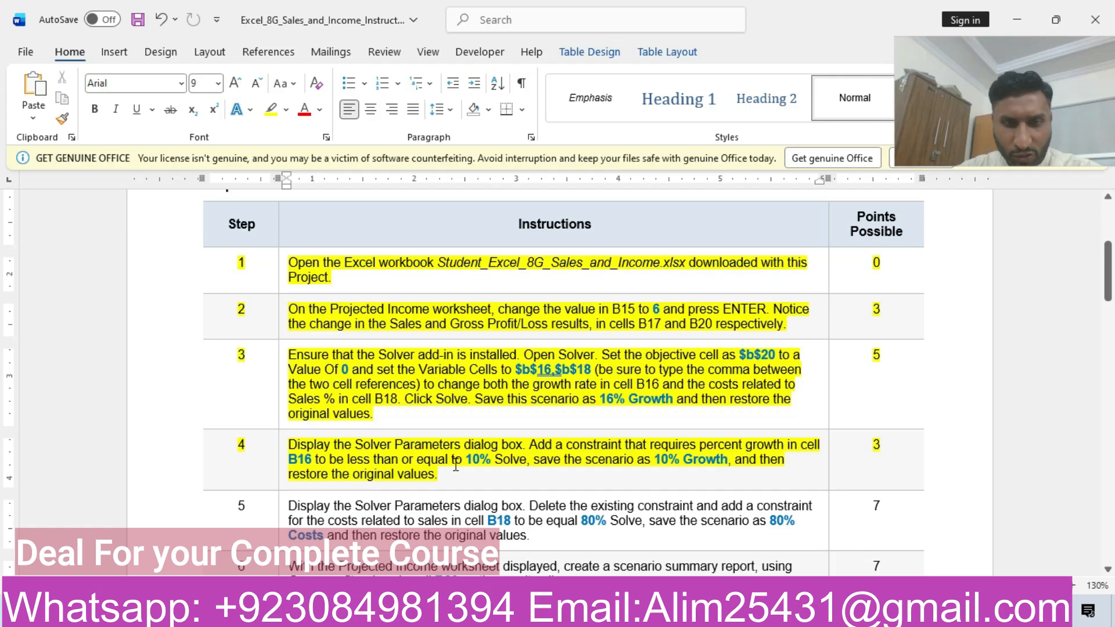
pyautogui.moveTo(484, 462); pyautogui.dragTo(494, 463)
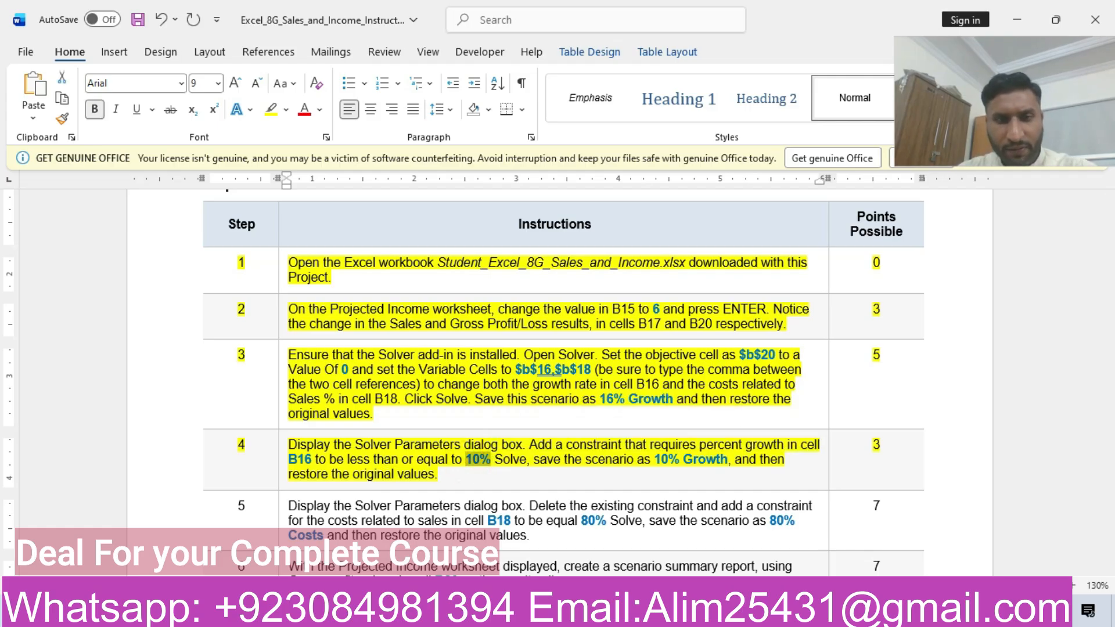
pyautogui.hotkey('alt', 'Tab')
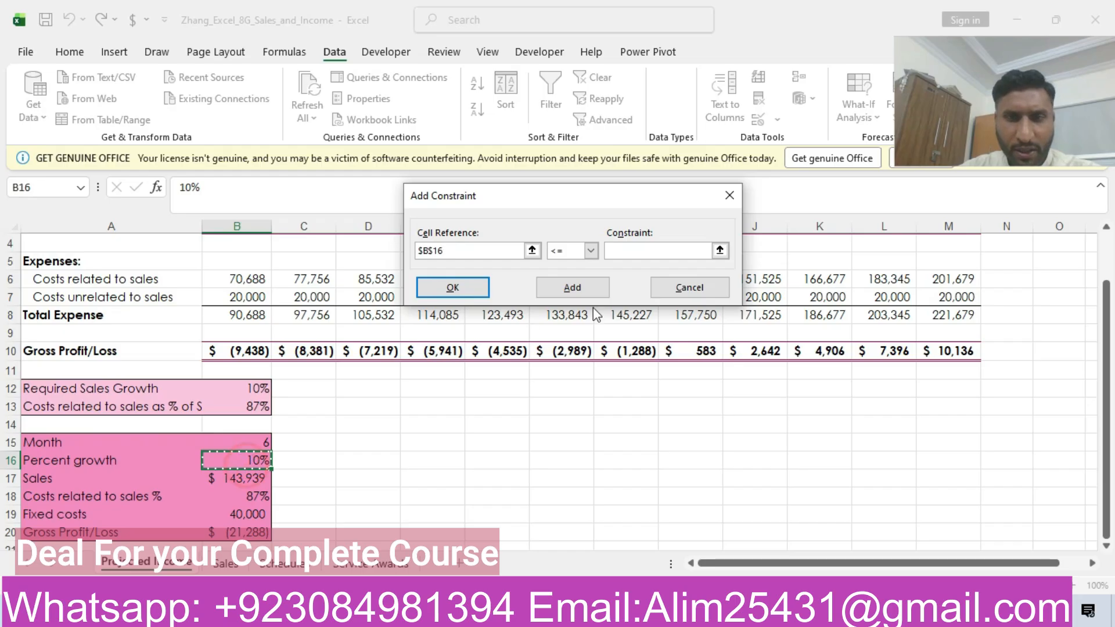
pyautogui.click(619, 251)
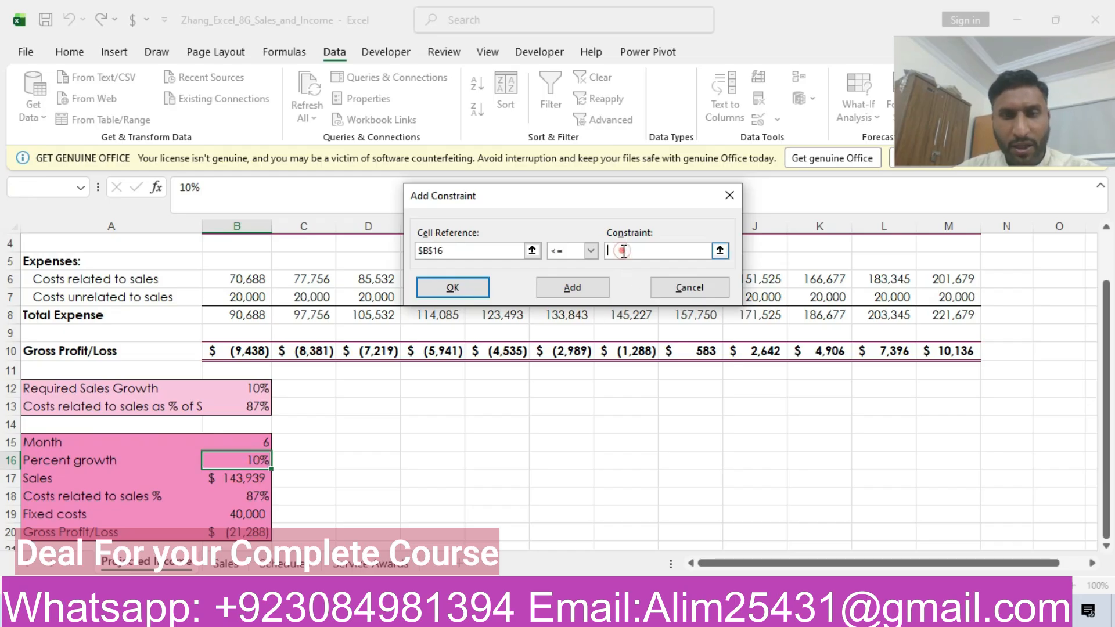
pyautogui.click(592, 251)
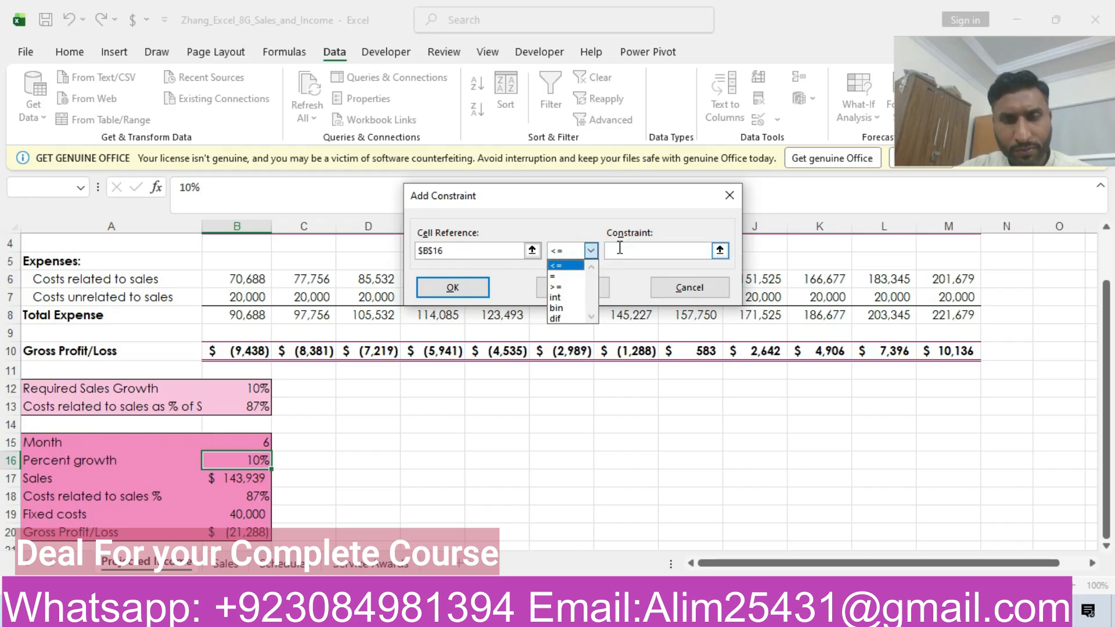
pyautogui.click(619, 248)
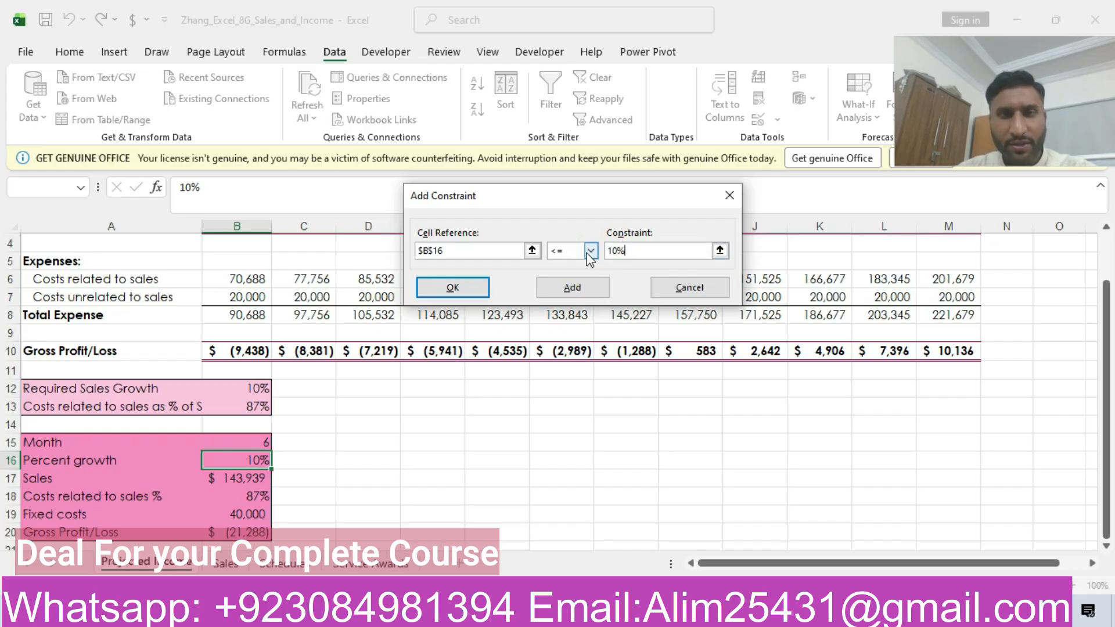
pyautogui.click(452, 287)
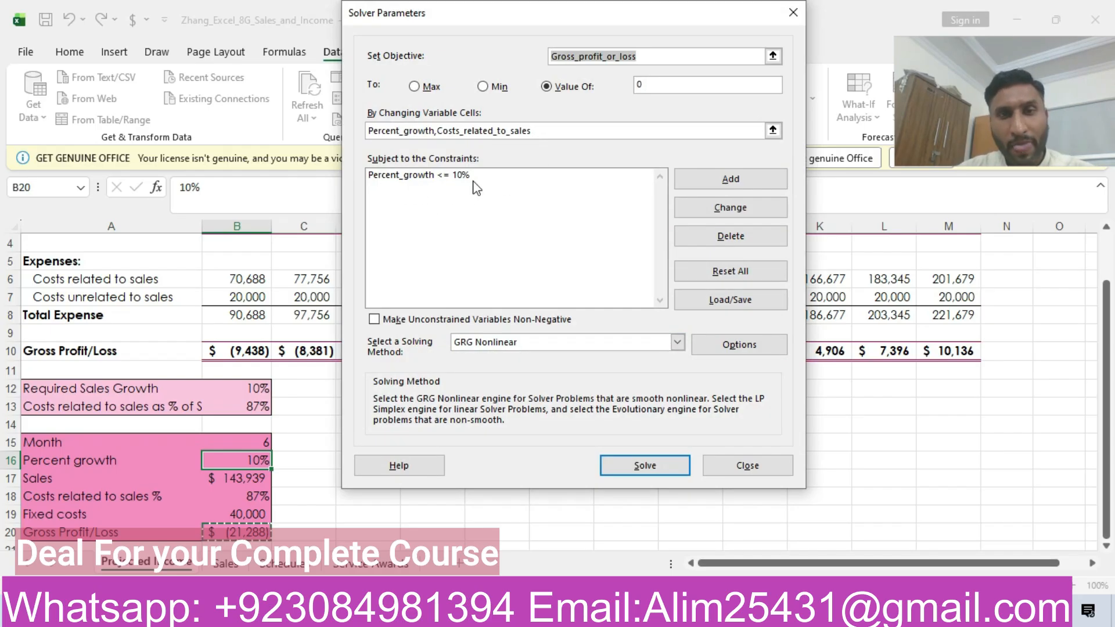
# Select the scenario name 10% Growth in step 4 of the Word instructions, switch back to Excel and run Solver.
pyautogui.hotkey('alt', 'Tab')
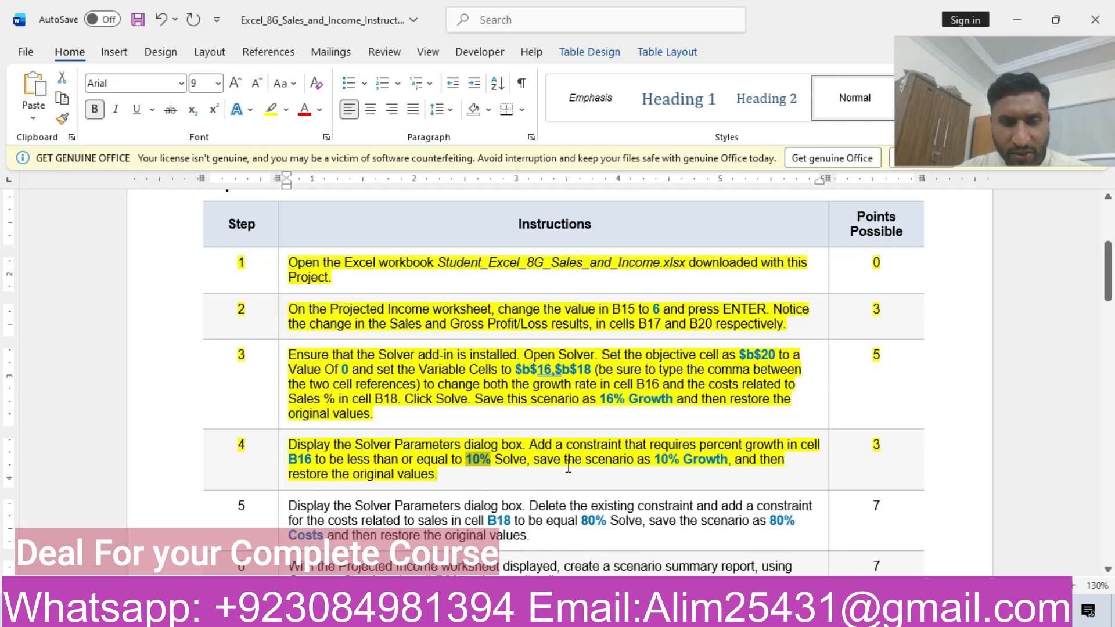
pyautogui.moveTo(656, 460); pyautogui.dragTo(709, 465)
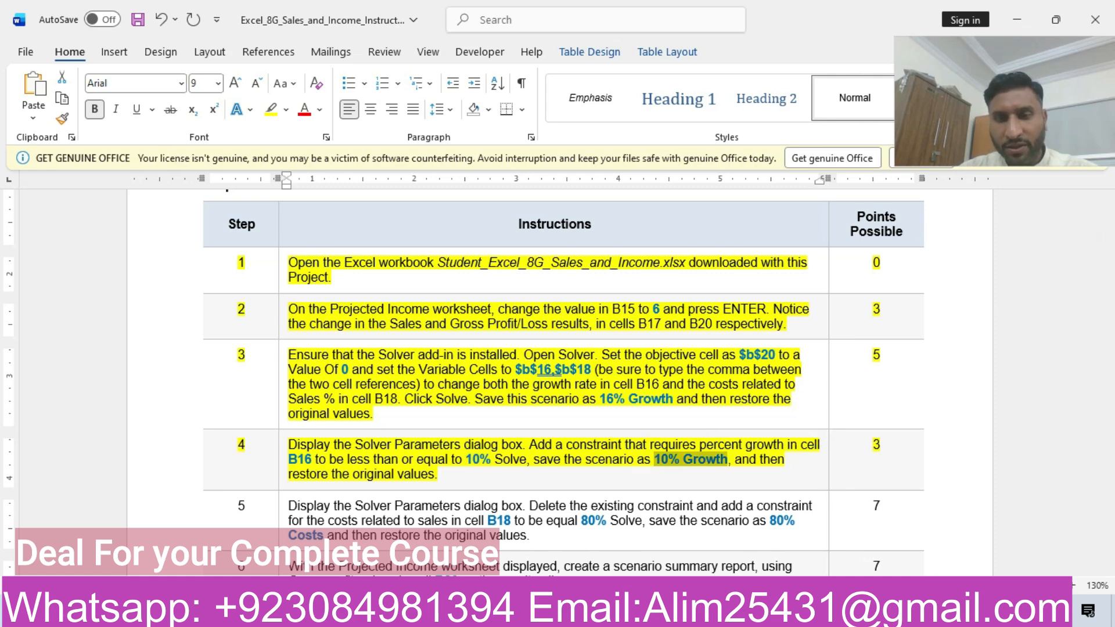
pyautogui.hotkey('alt', 'Tab')
pyautogui.click(686, 465)
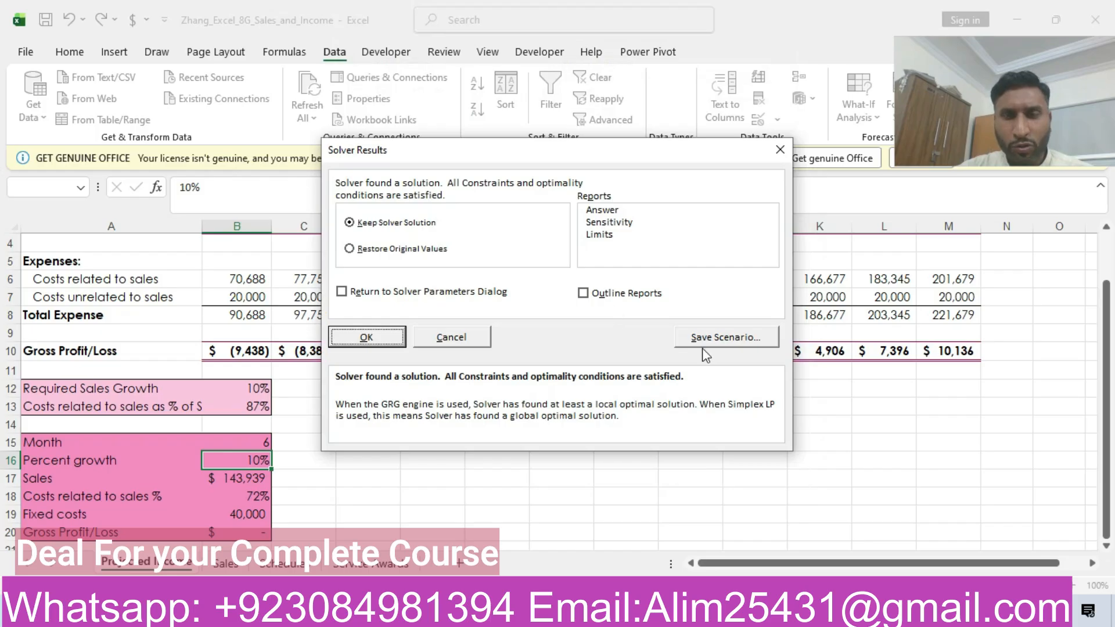
# Save the Solver result as the scenario 10% Growth and restore the original values.
pyautogui.click(721, 338)
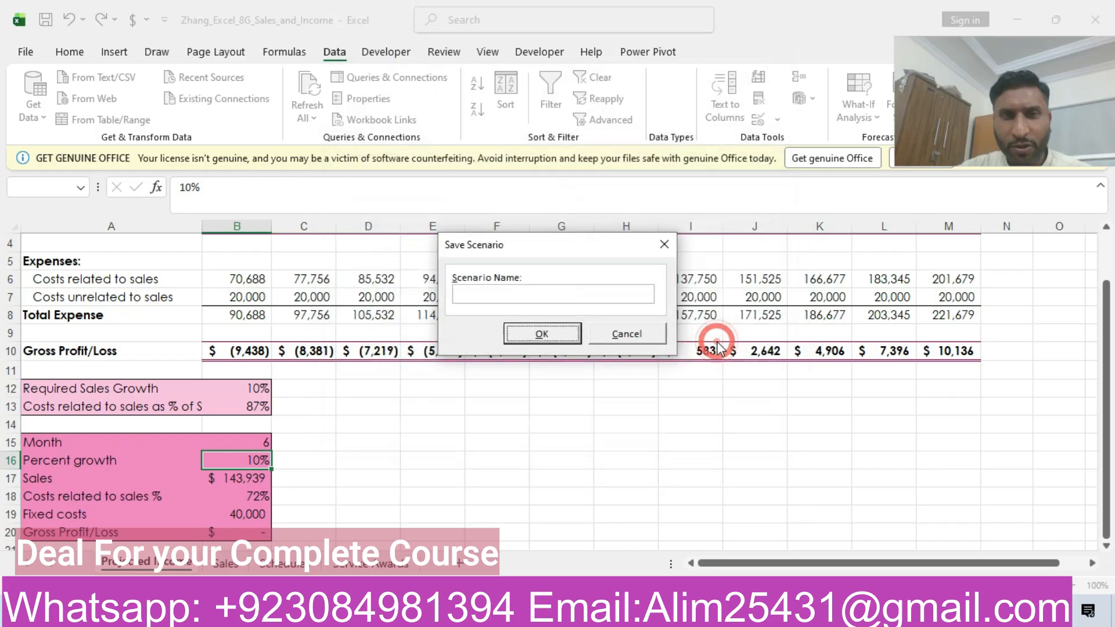
pyautogui.write('10% Growth')
pyautogui.click(530, 334)
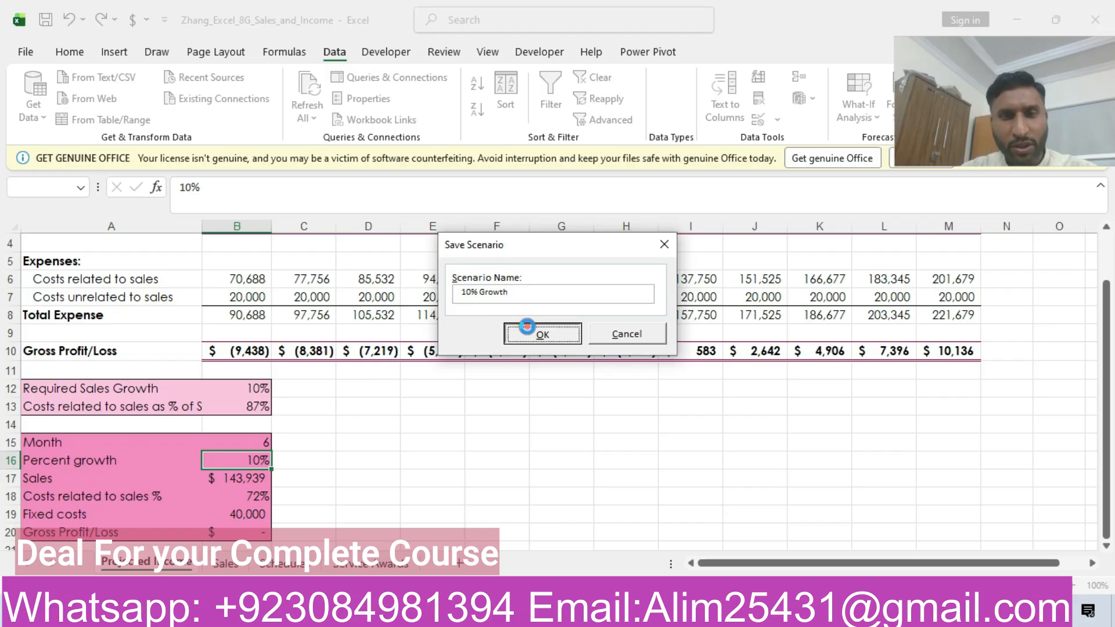
pyautogui.click(349, 249)
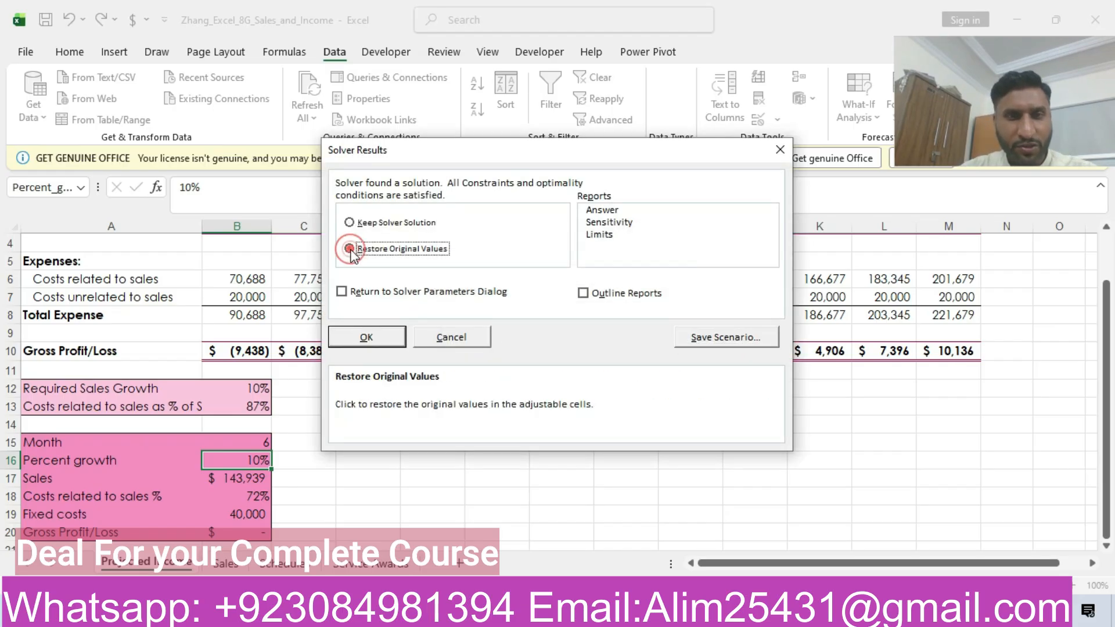
pyautogui.click(366, 338)
# Switch to the Word instructions and highlight the step 5 row in yellow.
pyautogui.hotkey('alt', 'Tab')
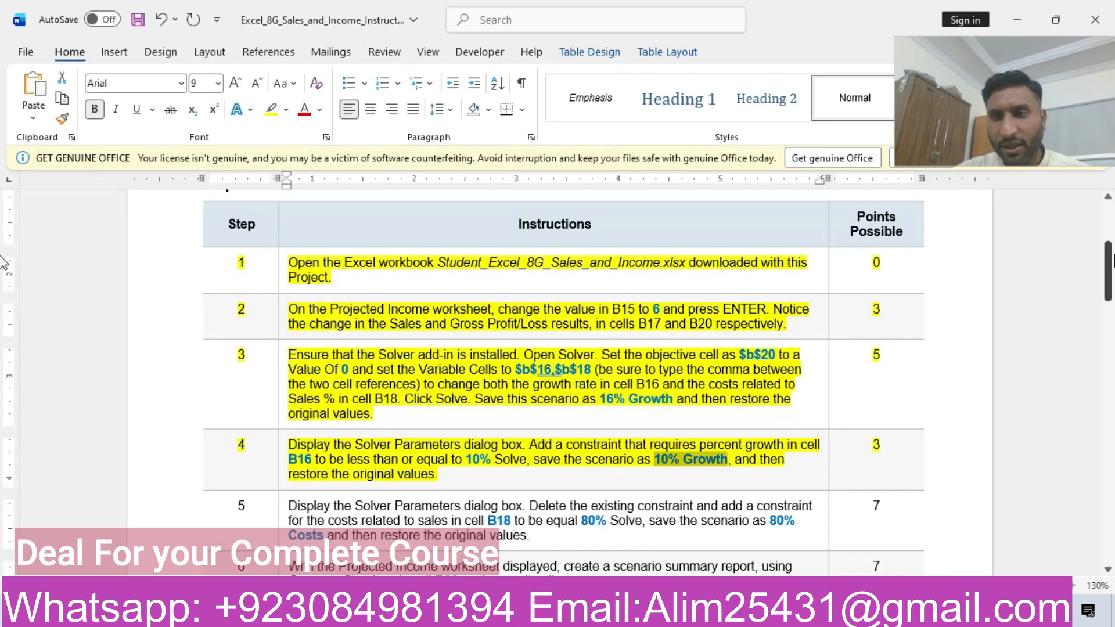
pyautogui.moveTo(1110, 262); pyautogui.dragTo(1112, 312)
pyautogui.click(187, 309)
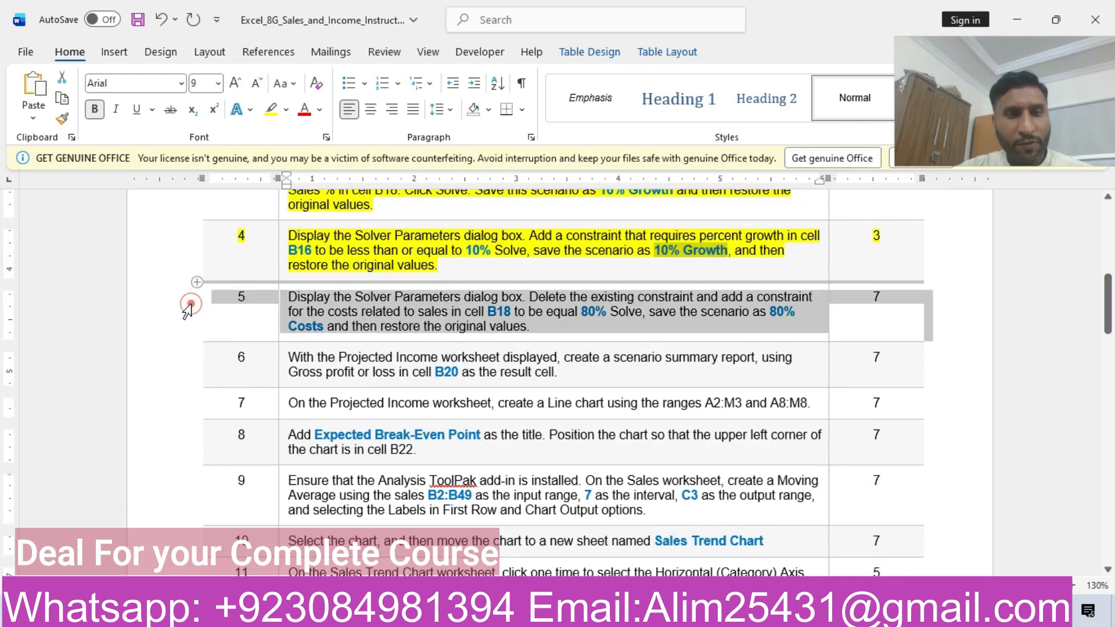
pyautogui.click(268, 273)
pyautogui.click(373, 319)
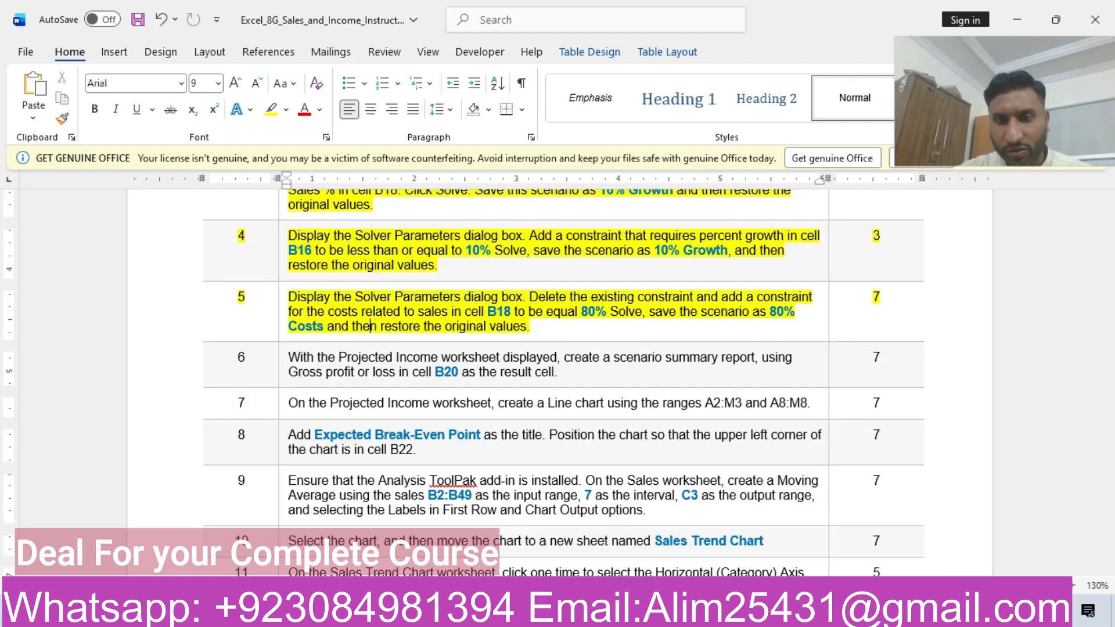
# Switch to Excel, bring up the Solver parameters and delete the existing Percent_growth <= 10% constraint.
pyautogui.hotkey('alt', 'Tab')
pyautogui.moveTo(990, 92); pyautogui.dragTo(983, 235)
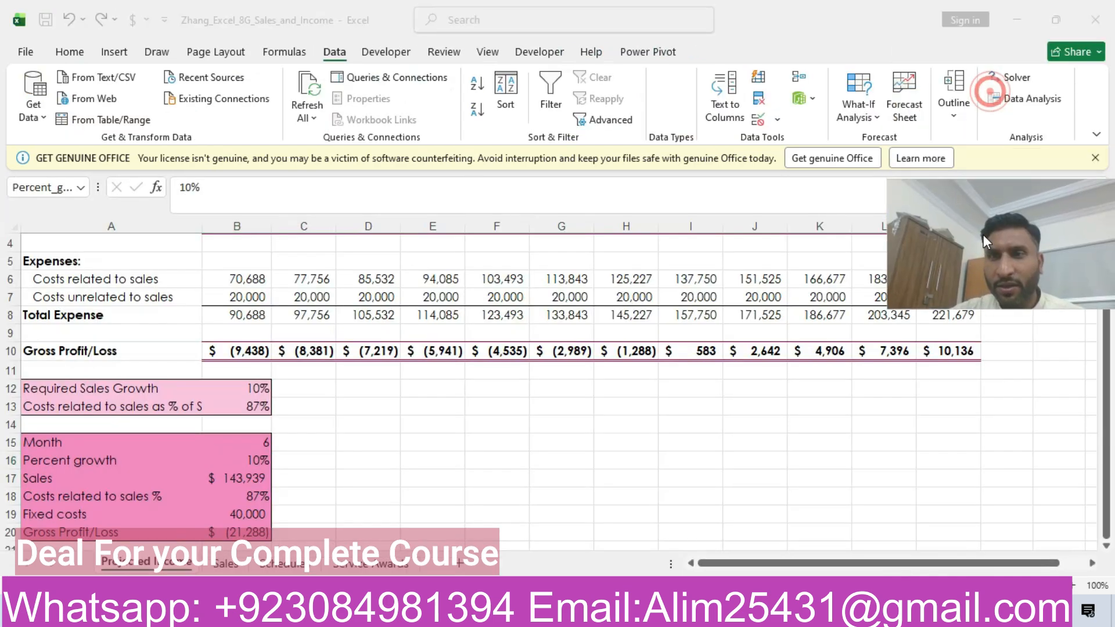
pyautogui.click(999, 77)
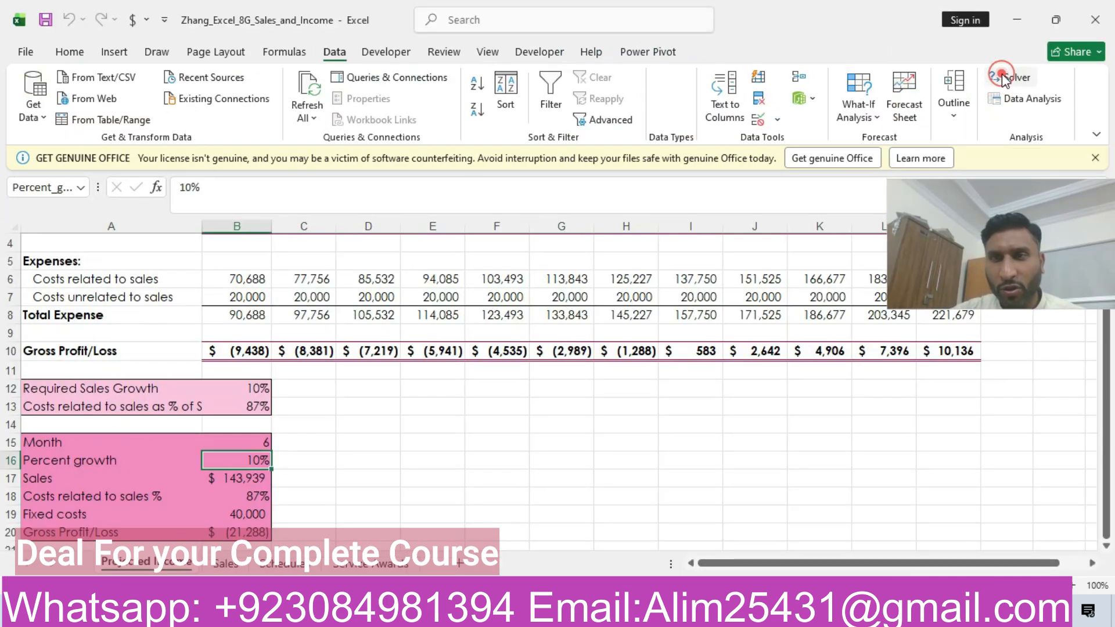
pyautogui.click(413, 175)
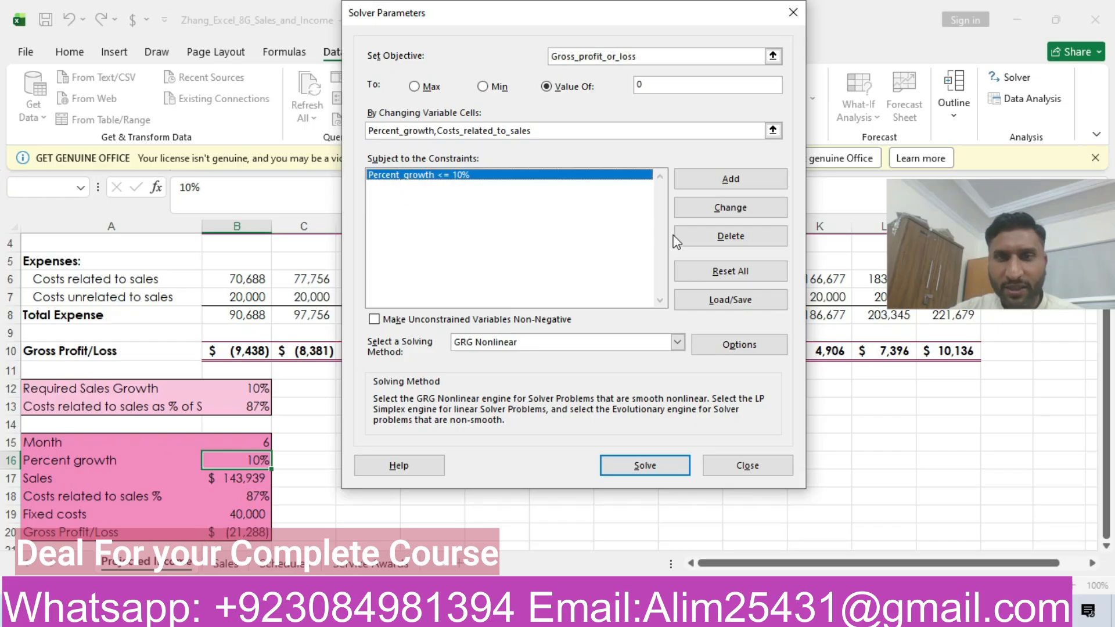
pyautogui.click(706, 237)
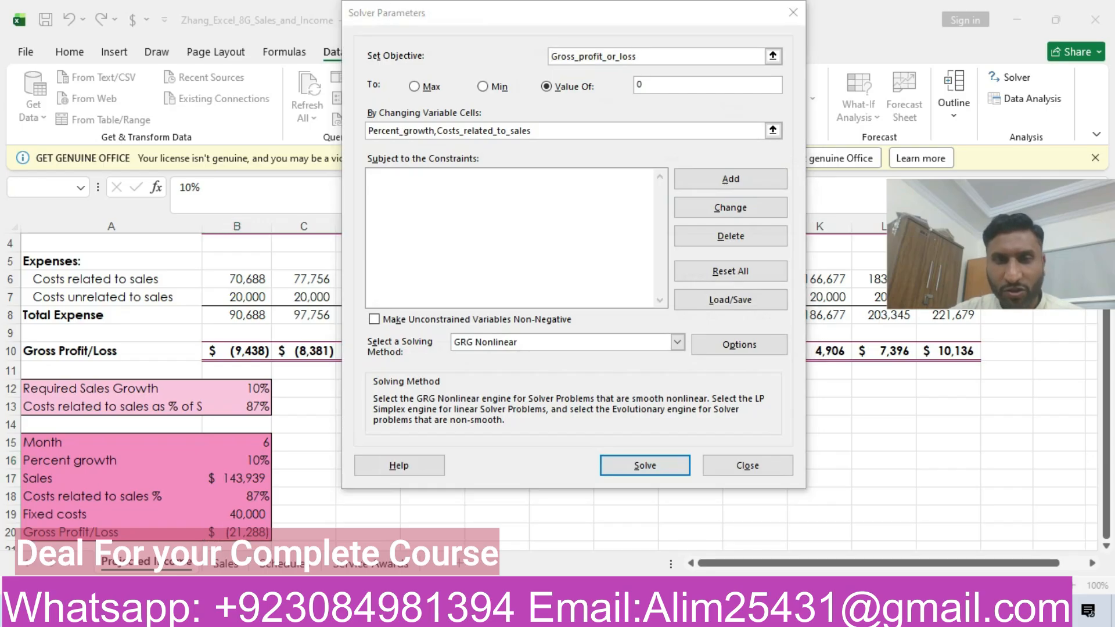
# Constrain $B$18 to = 80%, taking the value from step 5 of the Word instructions, and add it to the Solver parameters.
pyautogui.hotkey('alt', 'Tab')
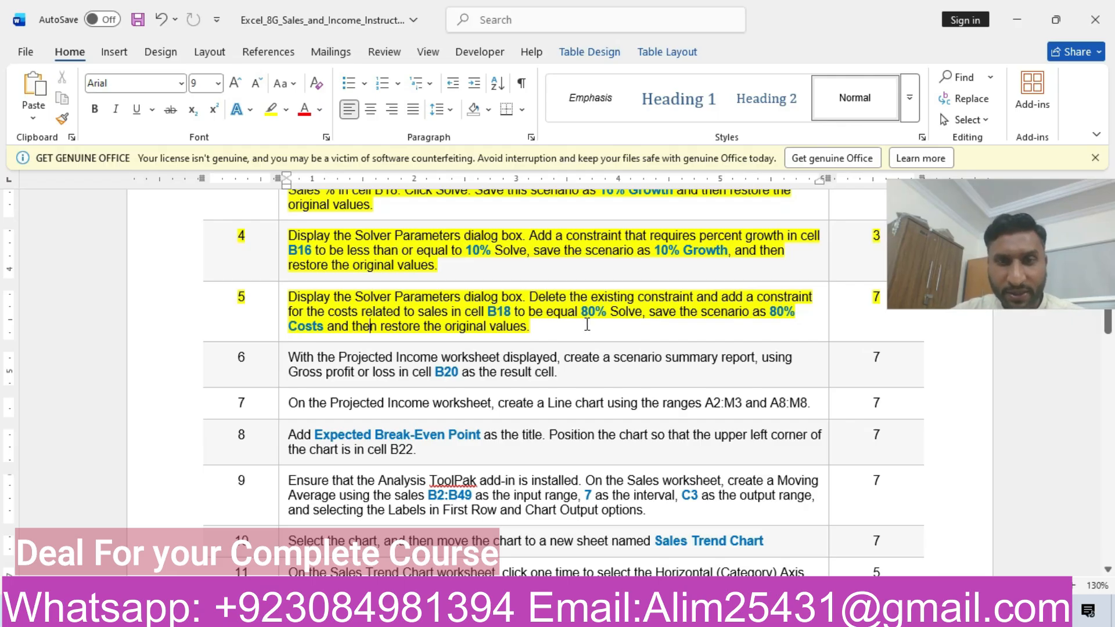
pyautogui.moveTo(584, 318); pyautogui.dragTo(605, 317)
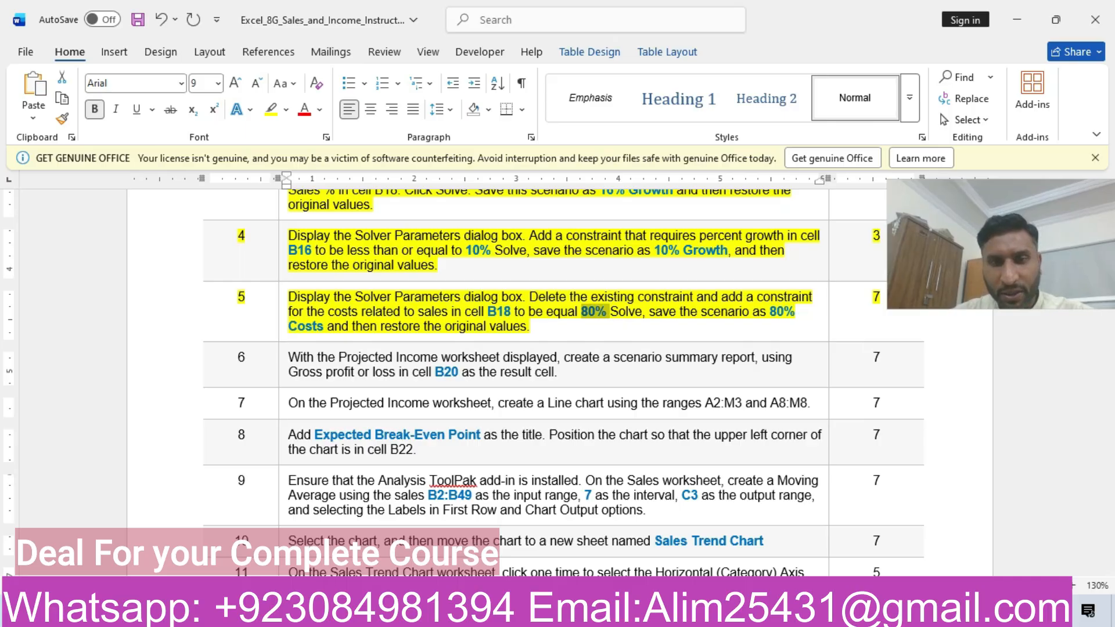
pyautogui.hotkey('alt', 'Tab')
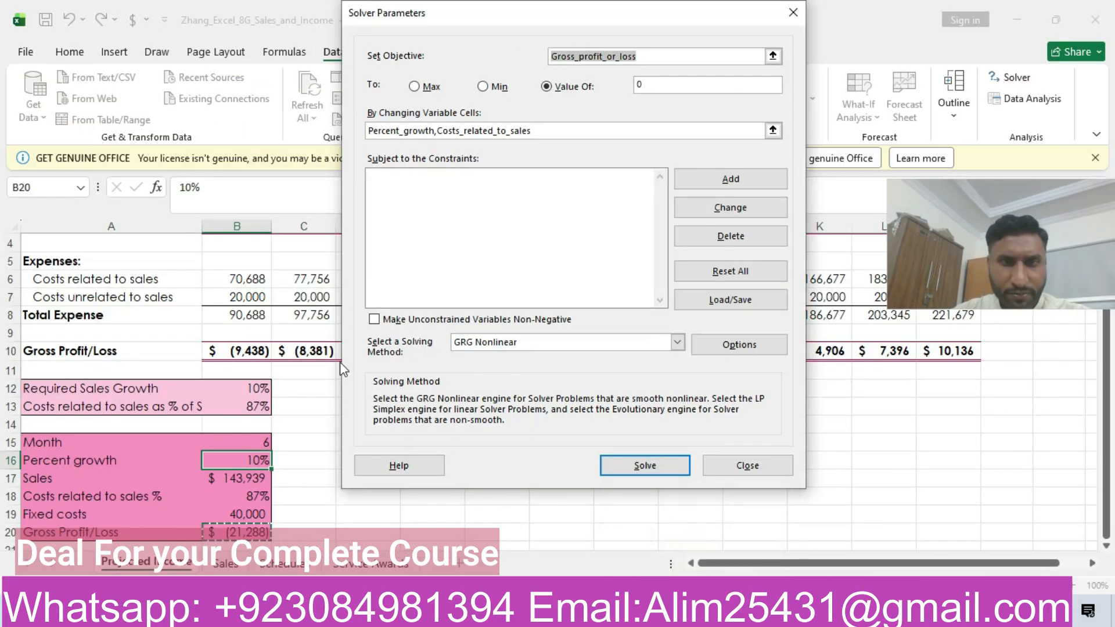
pyautogui.click(730, 179)
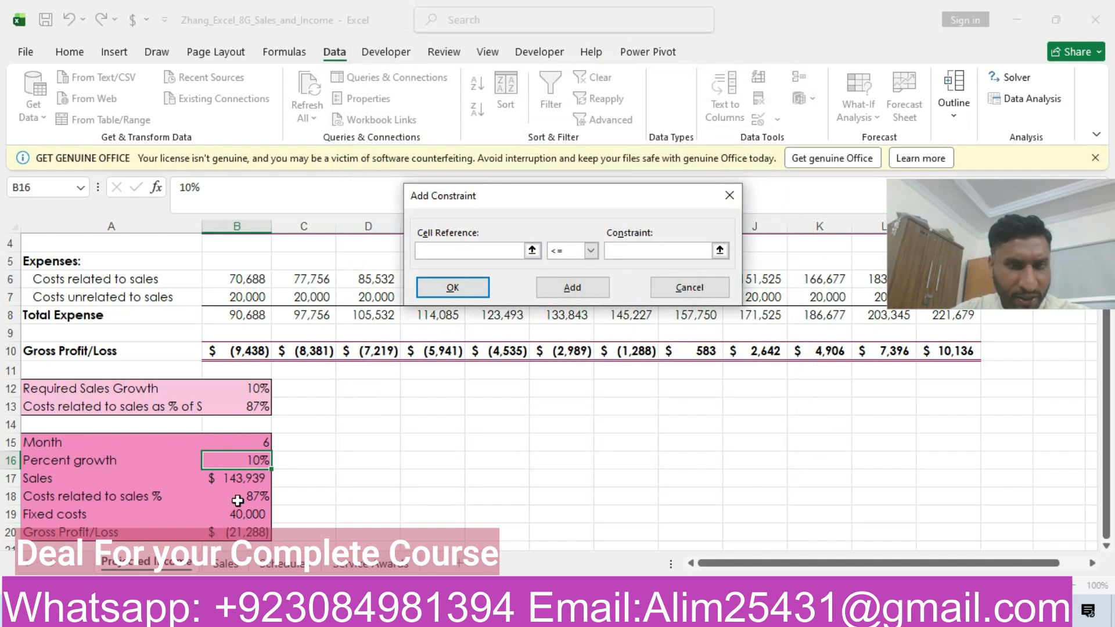
pyautogui.click(591, 252)
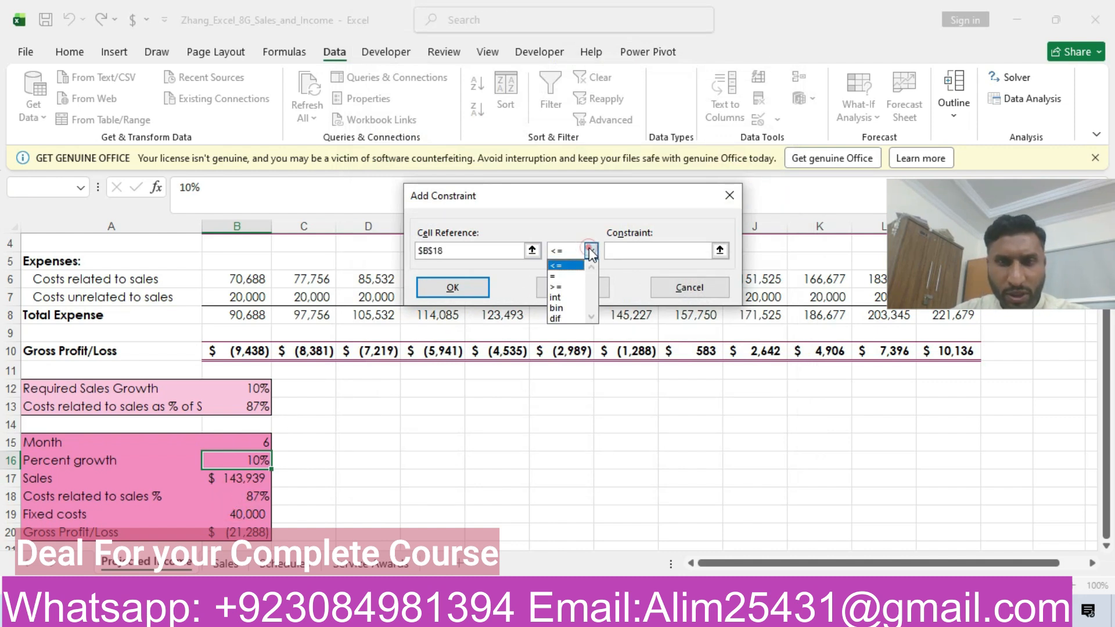
pyautogui.click(572, 277)
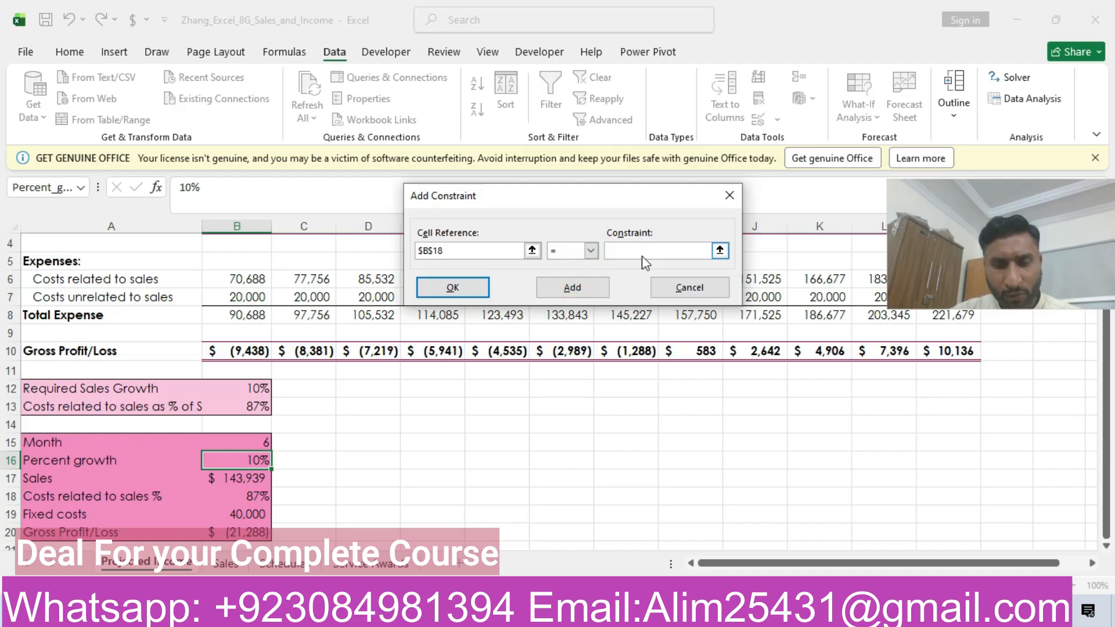
pyautogui.write('80%')
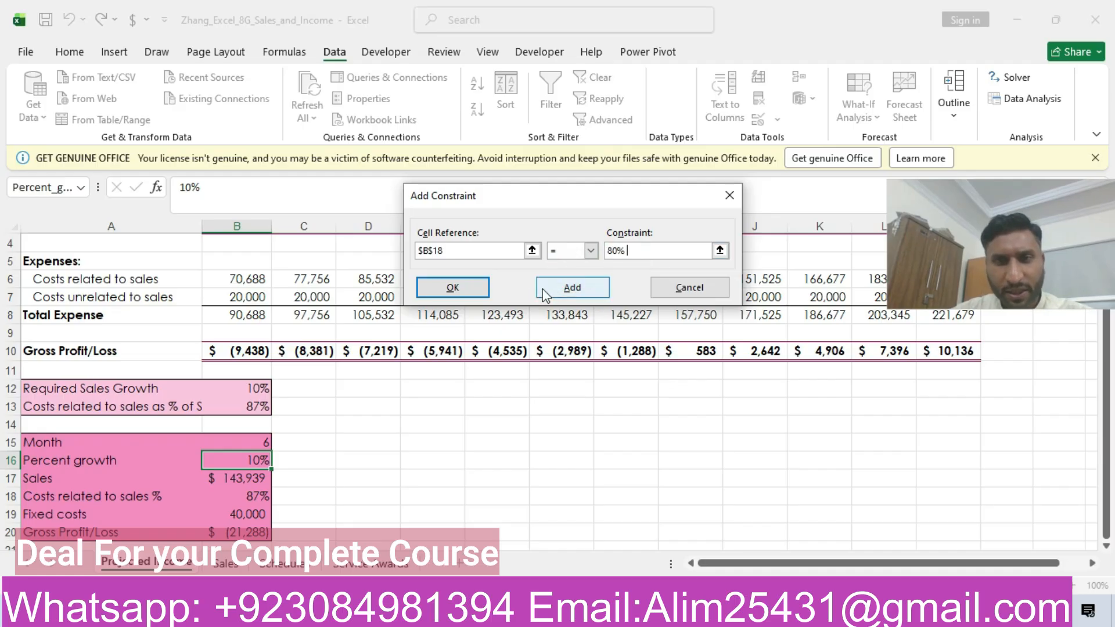
pyautogui.click(452, 288)
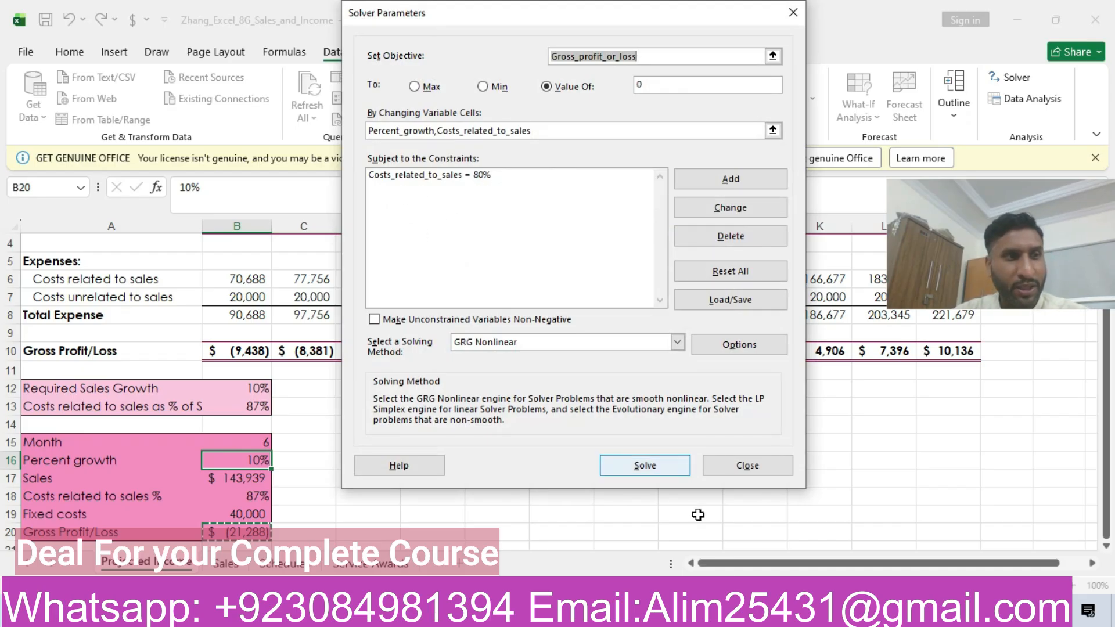
# Select the scenario name 80% Costs in step 5 of the Word instructions, switch back to Excel and run Solver.
pyautogui.click(777, 611)
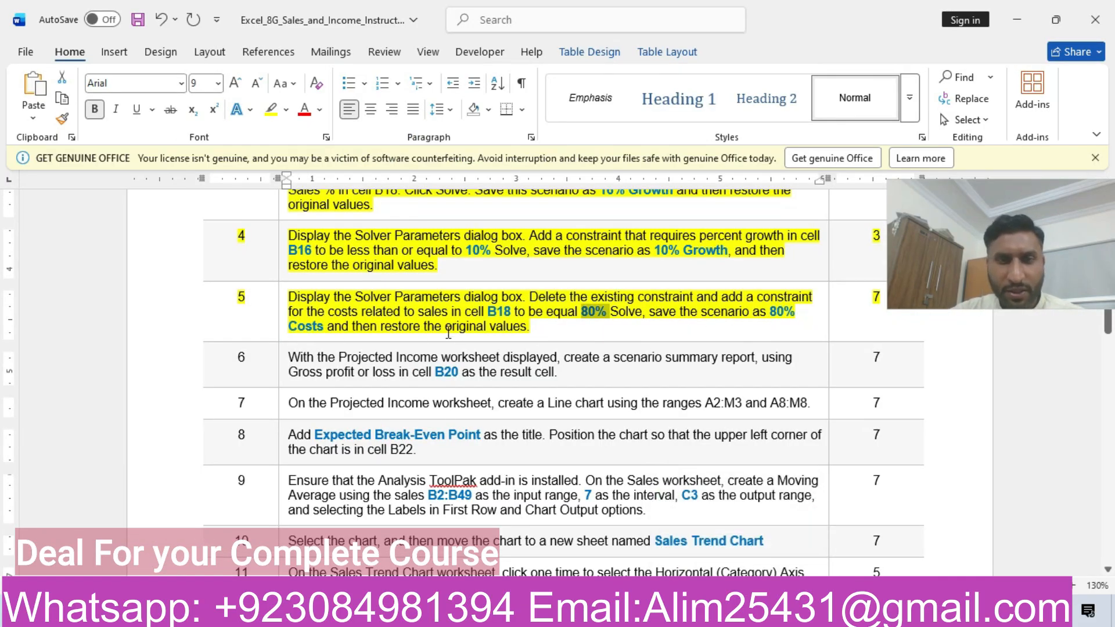
pyautogui.moveTo(774, 314); pyautogui.dragTo(315, 329)
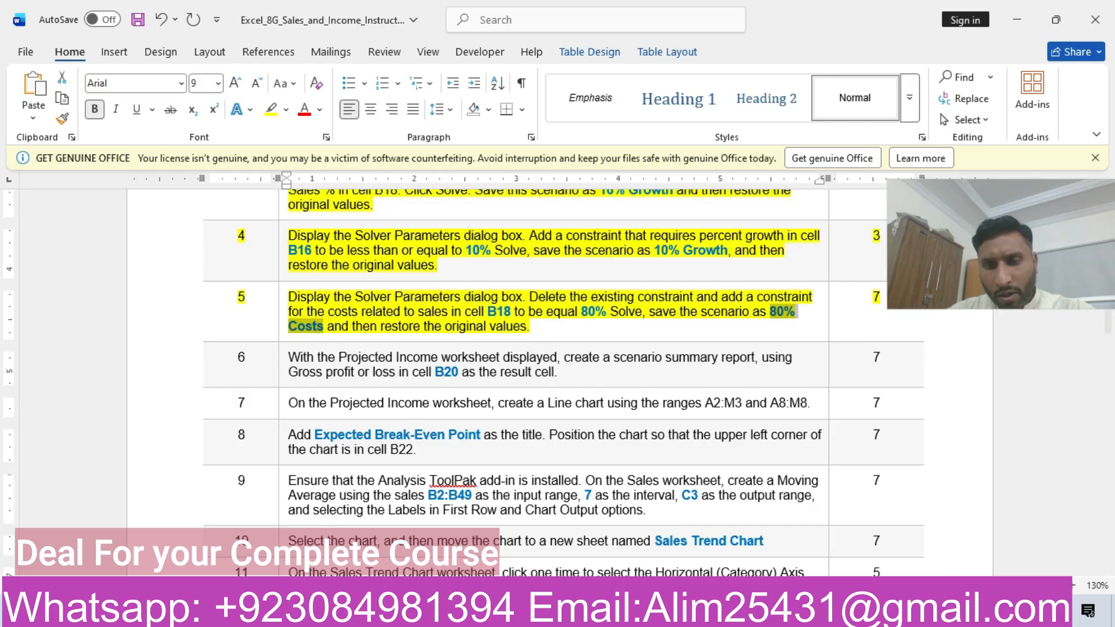
pyautogui.hotkey('alt', 'Tab')
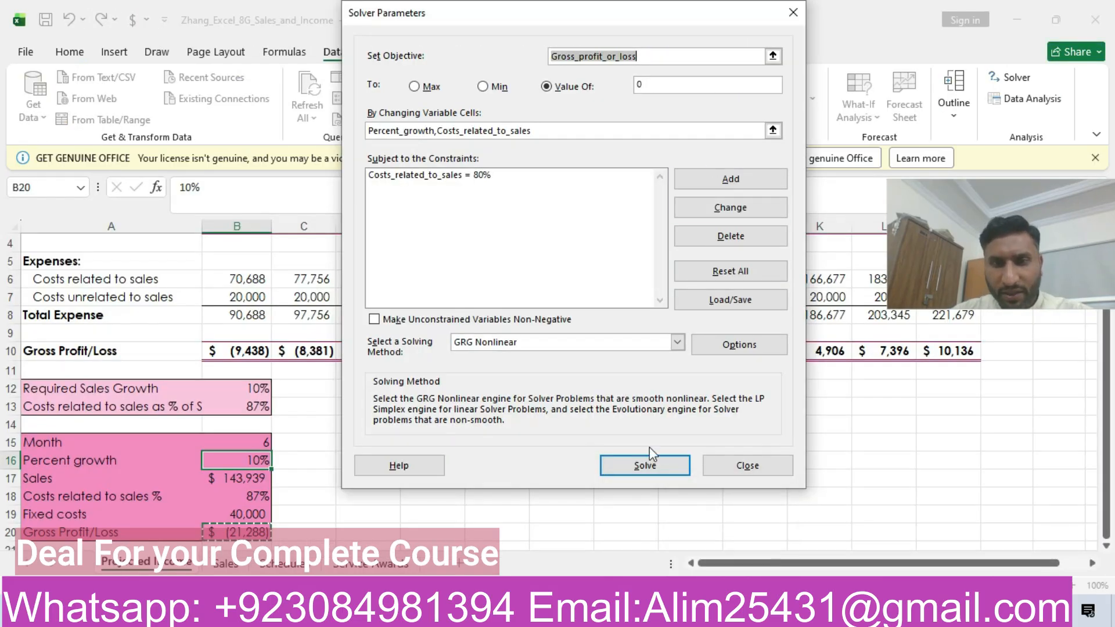
pyautogui.click(644, 466)
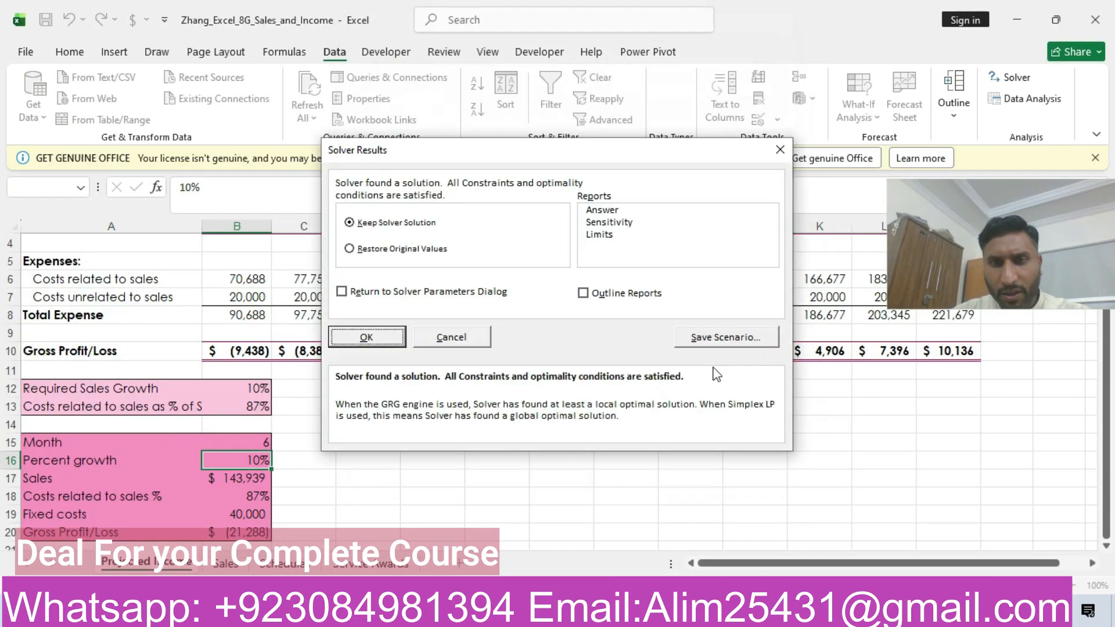
# Save the Solver result as the scenario 80% Costs and restore the original values.
pyautogui.click(720, 351)
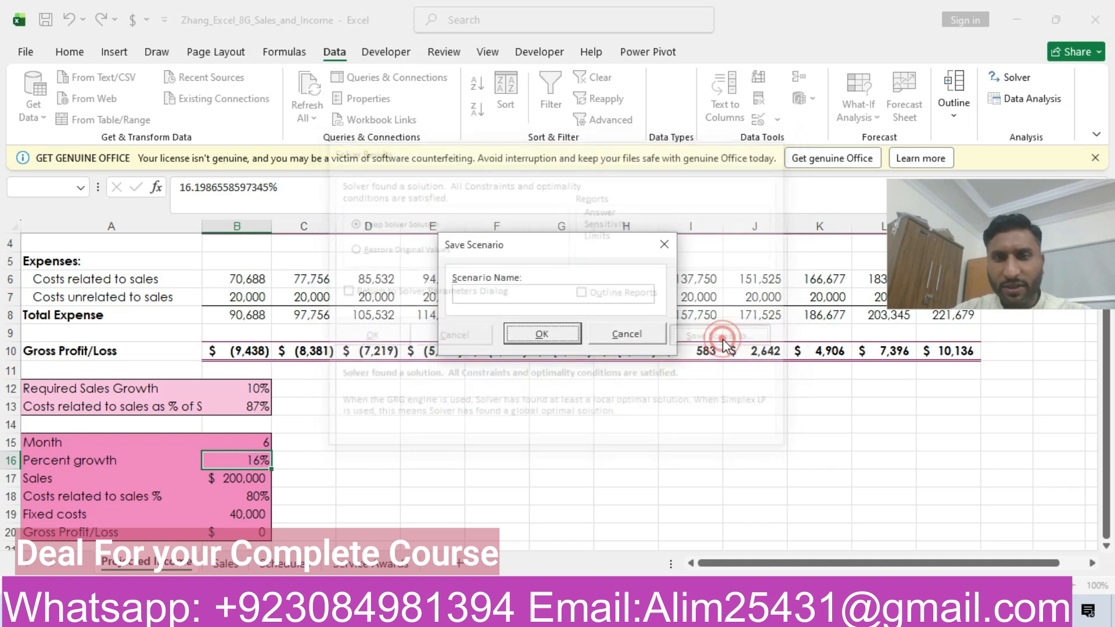
pyautogui.click(481, 292)
pyautogui.write('80% Costs')
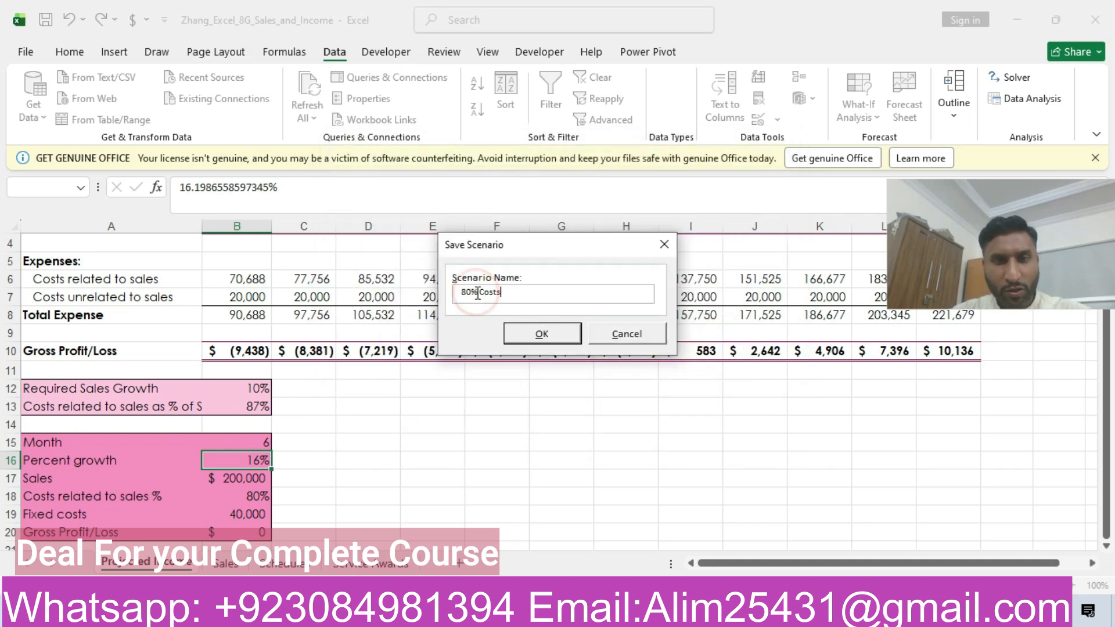
pyautogui.click(526, 335)
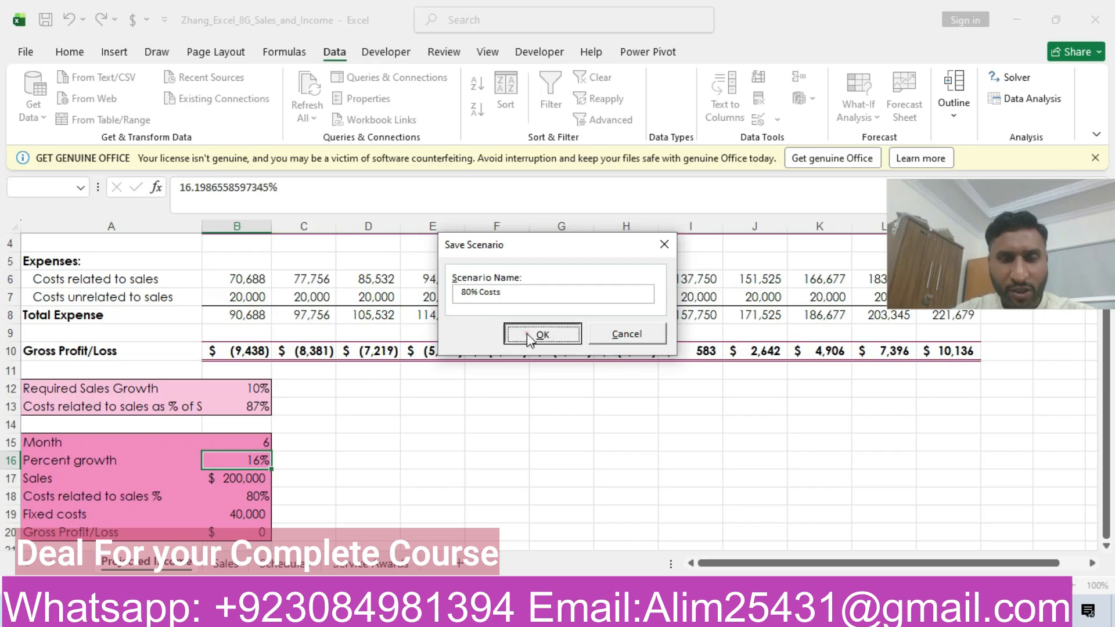
pyautogui.click(351, 248)
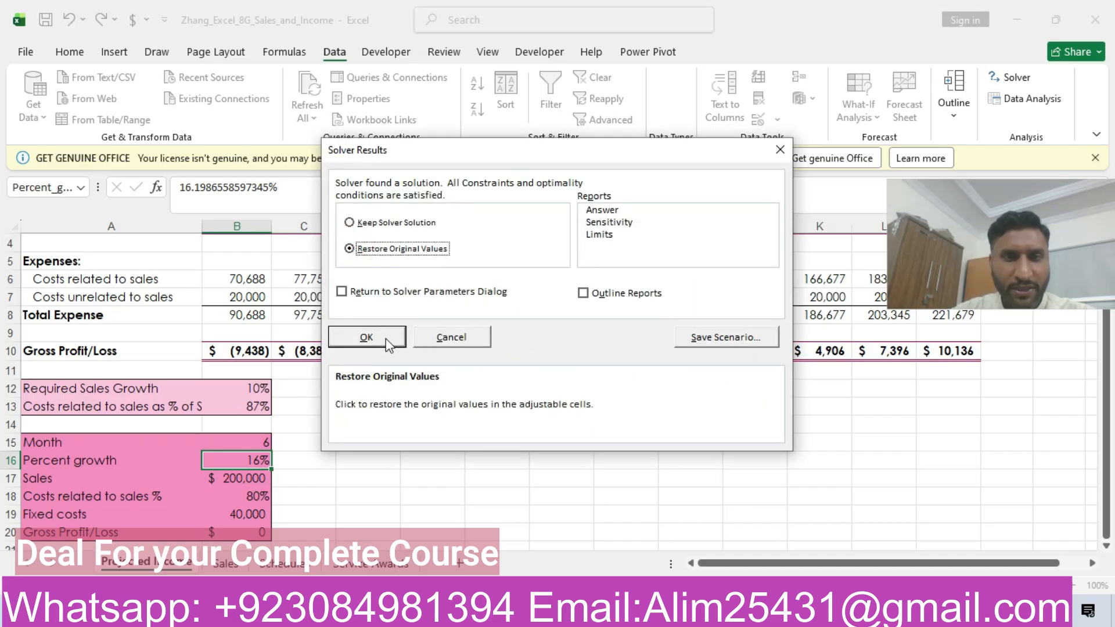
pyautogui.click(366, 338)
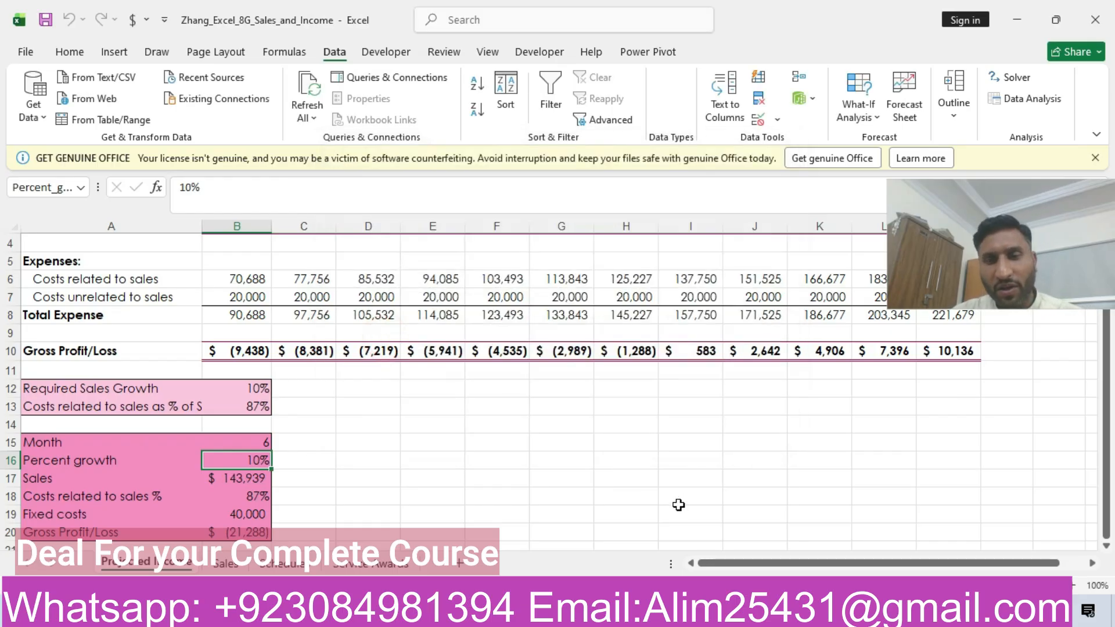
# Switch to the Word instructions and highlight the step 6 row in yellow.
pyautogui.hotkey('alt', 'Tab')
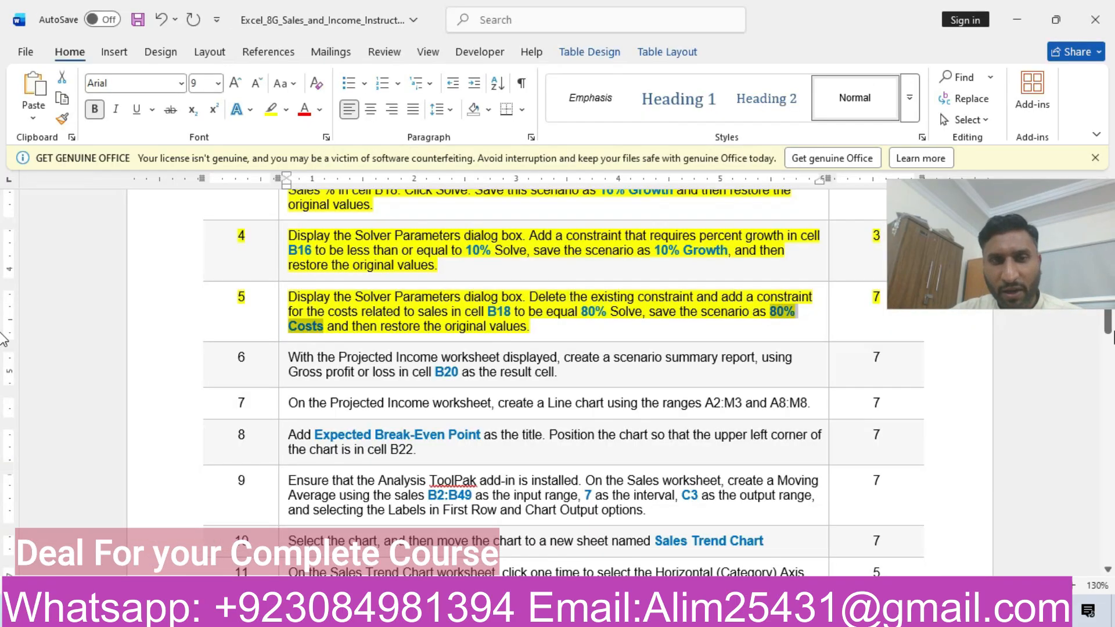
pyautogui.moveTo(1010, 233); pyautogui.dragTo(1002, 89)
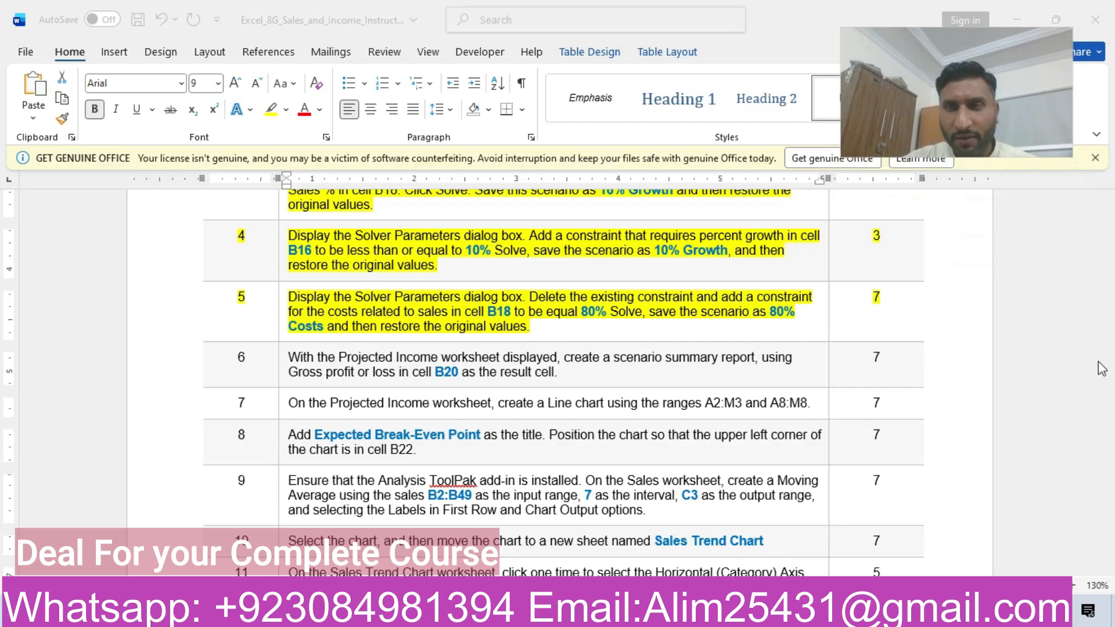
pyautogui.click(1058, 329)
pyautogui.moveTo(1111, 310); pyautogui.dragTo(1112, 334)
pyautogui.click(187, 287)
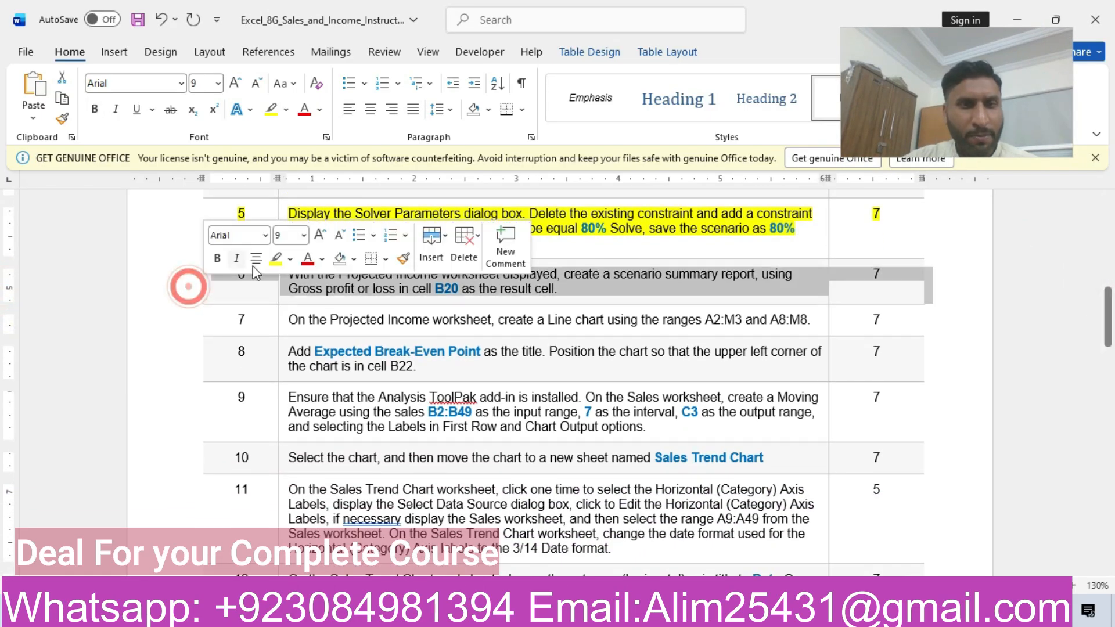
pyautogui.click(276, 259)
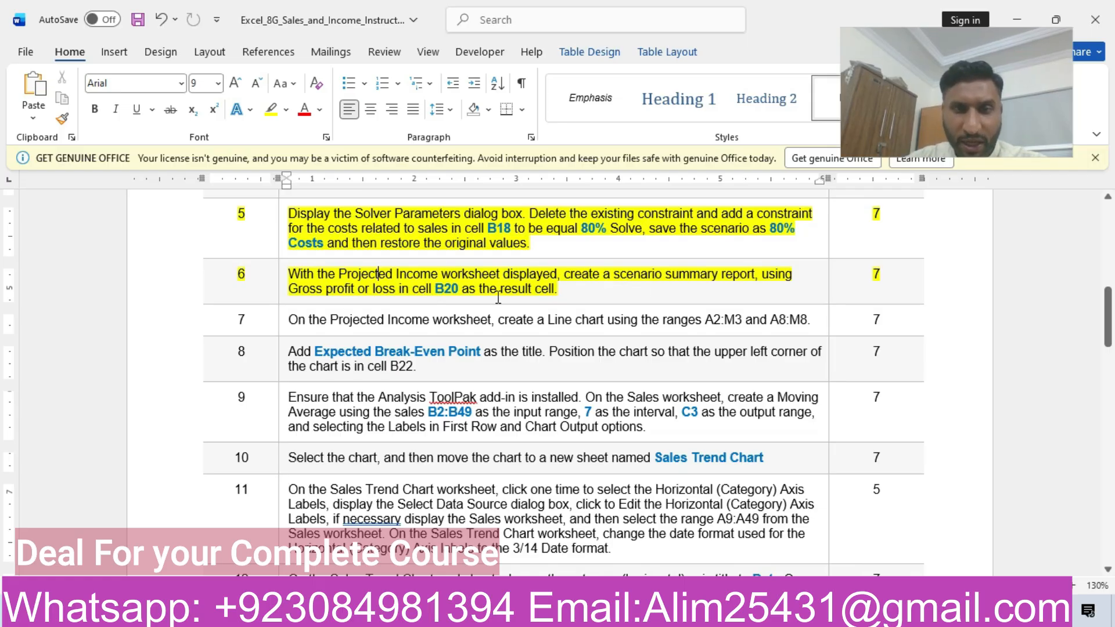
pyautogui.click(739, 613)
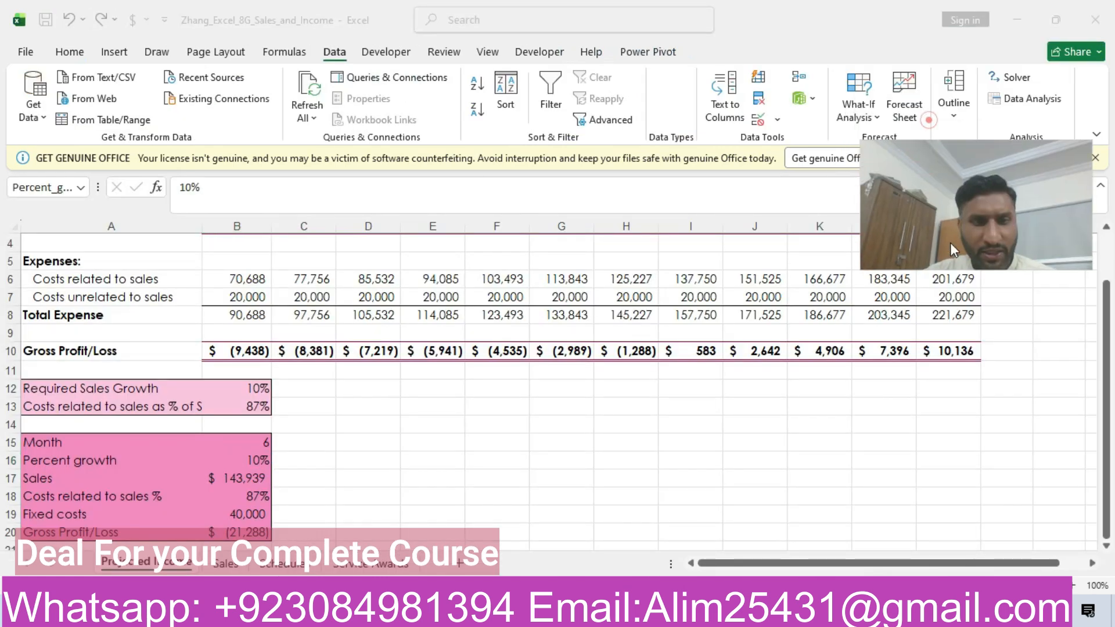
pyautogui.moveTo(951, 250); pyautogui.dragTo(963, 311)
pyautogui.click(1005, 80)
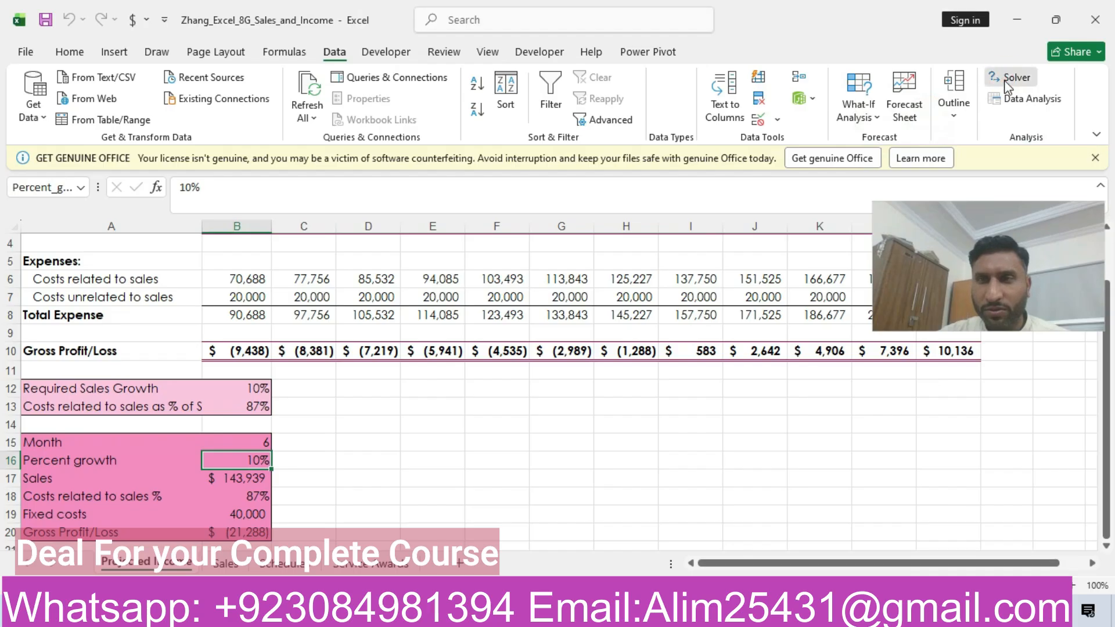
pyautogui.click(1007, 81)
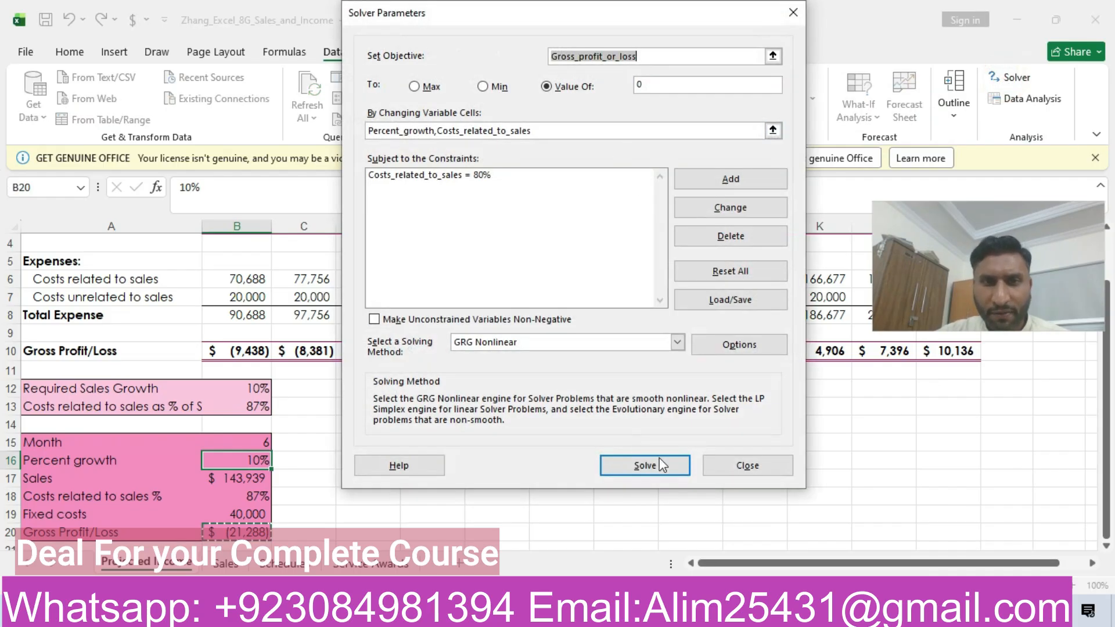
pyautogui.click(782, 609)
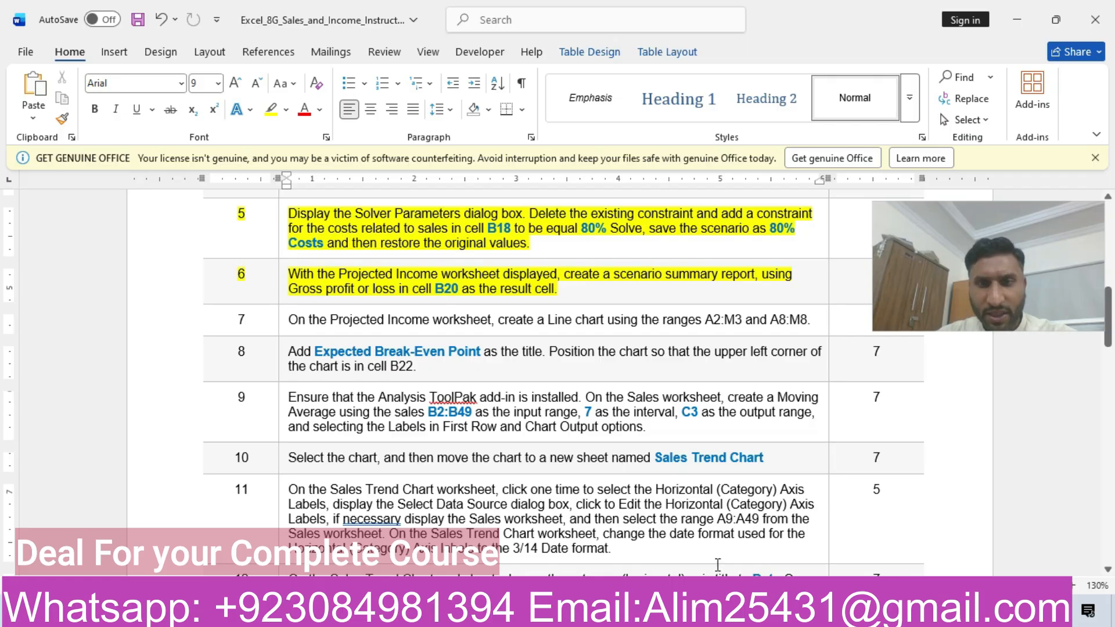
pyautogui.hotkey('alt', 'Tab')
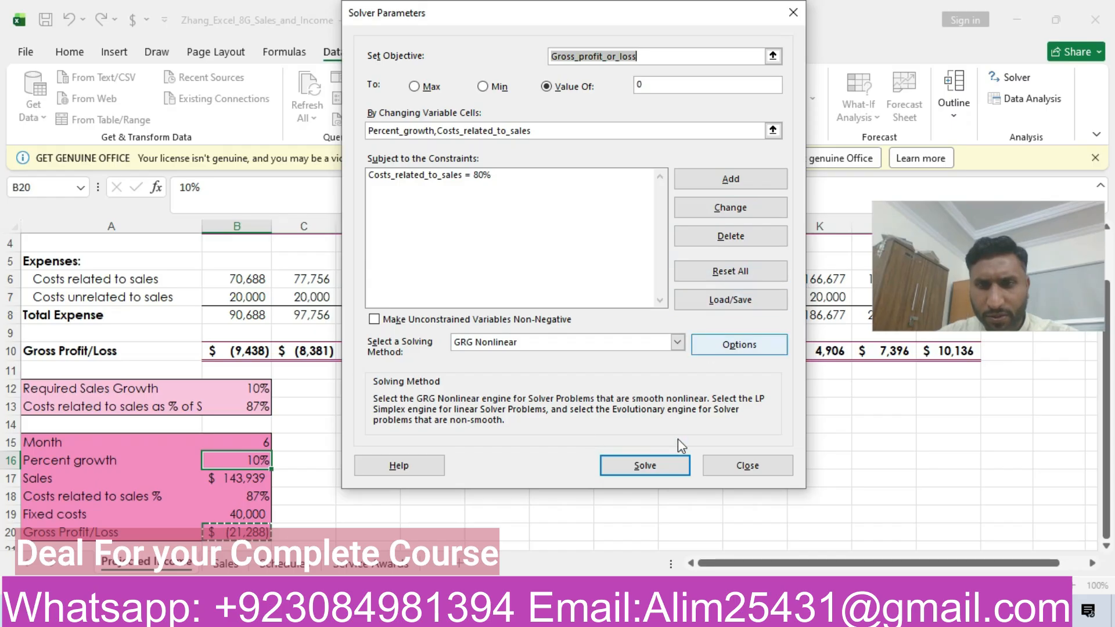
pyautogui.click(645, 465)
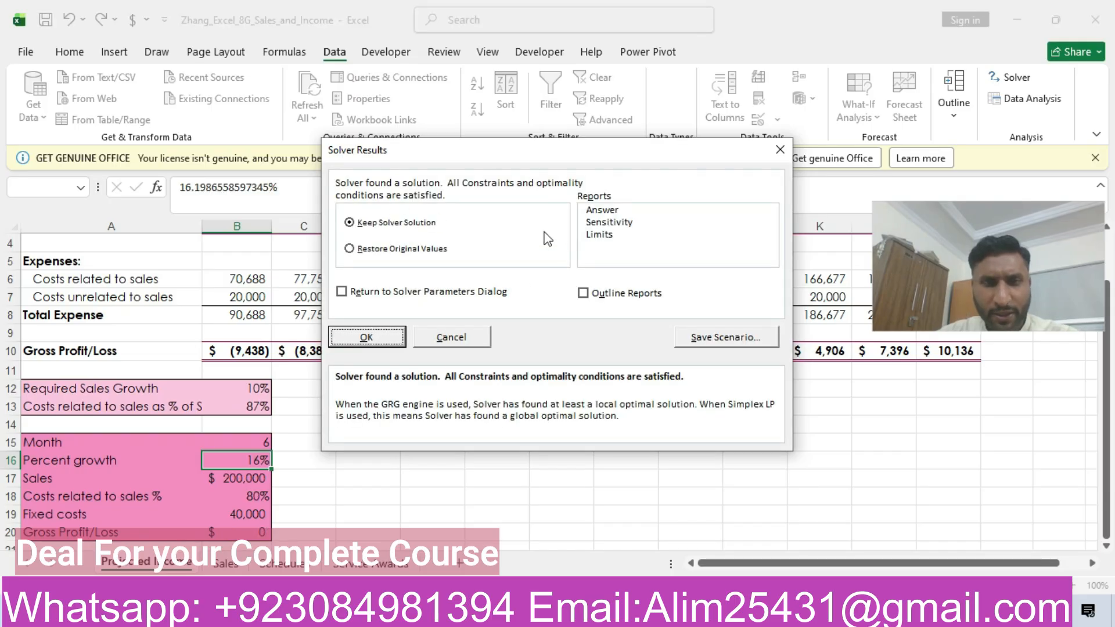
pyautogui.click(780, 150)
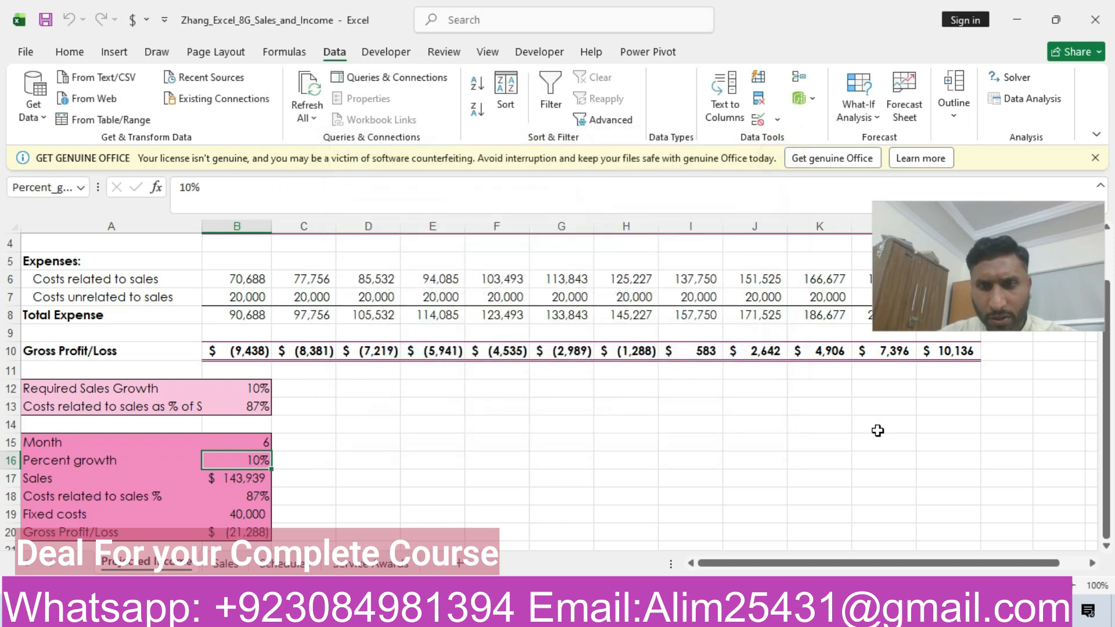
# Switch to the Word instructions, read step 6 and return to the Excel workbook.
pyautogui.click(777, 608)
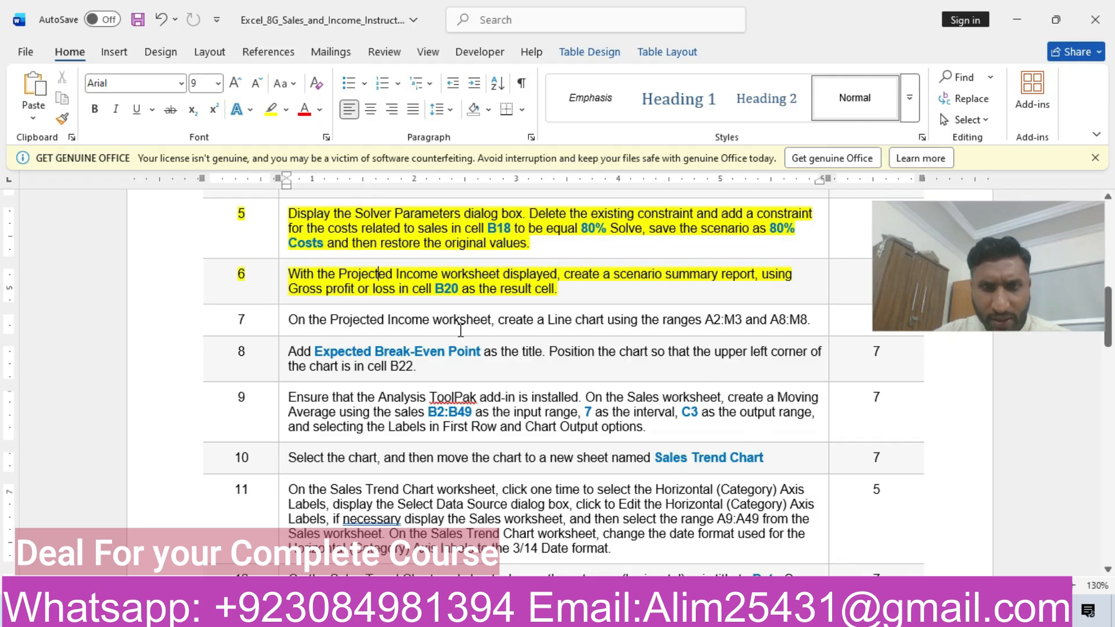
pyautogui.click(378, 273)
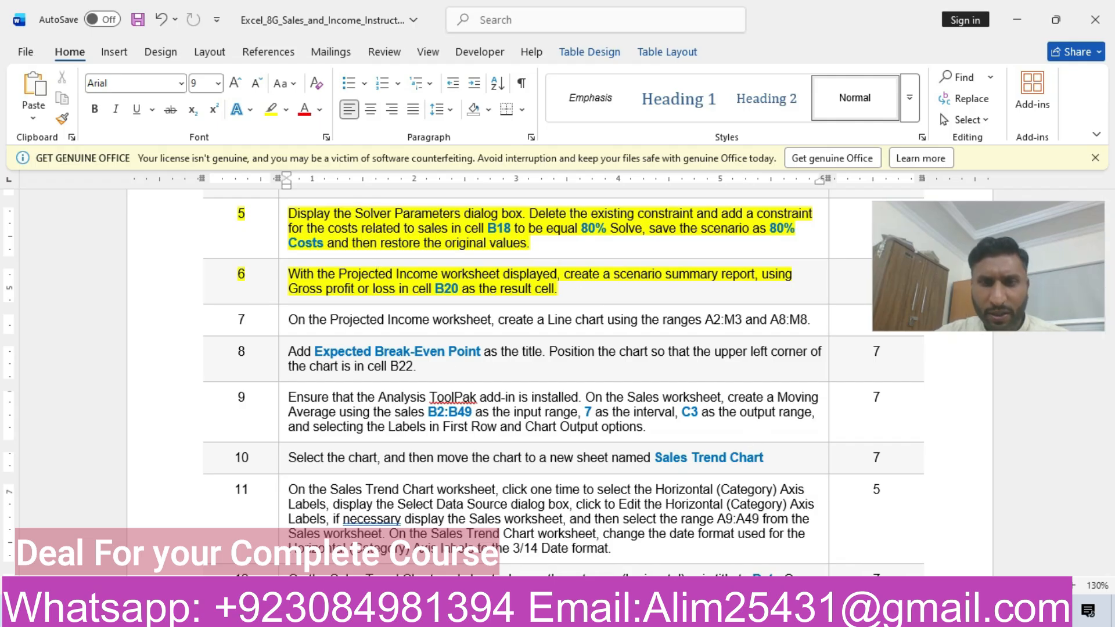
pyautogui.moveTo(738, 613)
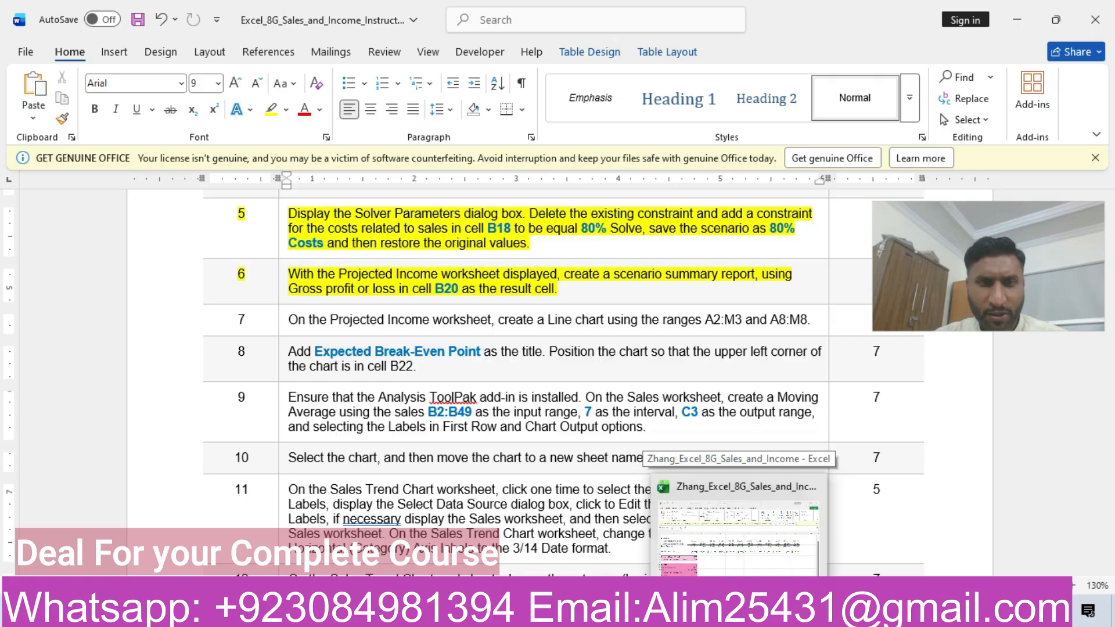
pyautogui.click(739, 612)
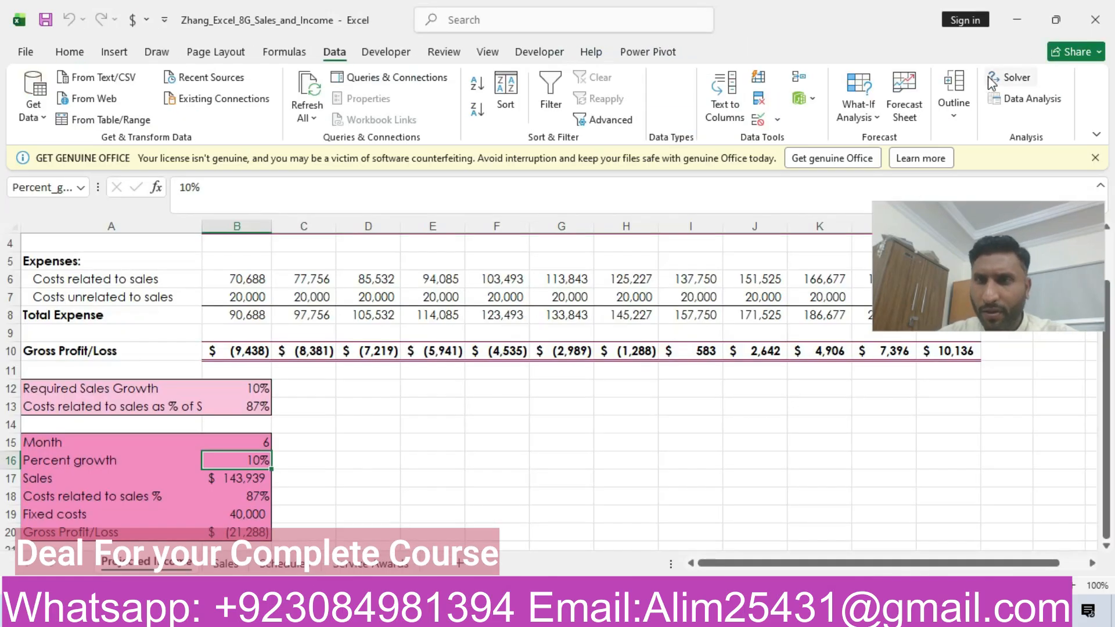
# Create a Scenario summary report from the saved scenarios with B20 as the result cell.
pyautogui.click(1005, 84)
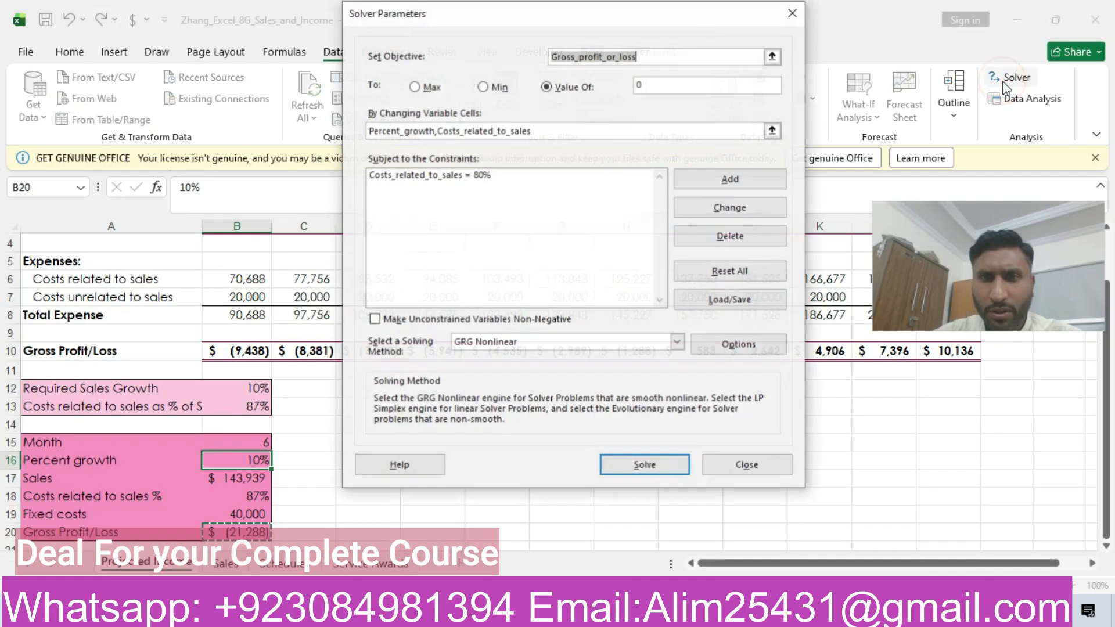
pyautogui.click(785, 22)
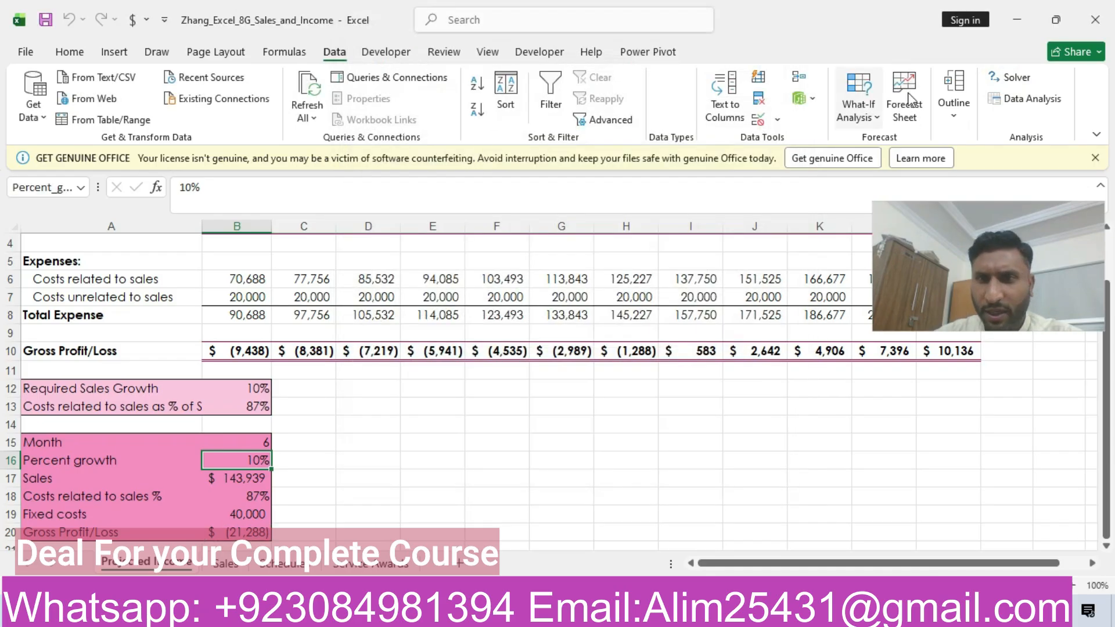
pyautogui.click(849, 117)
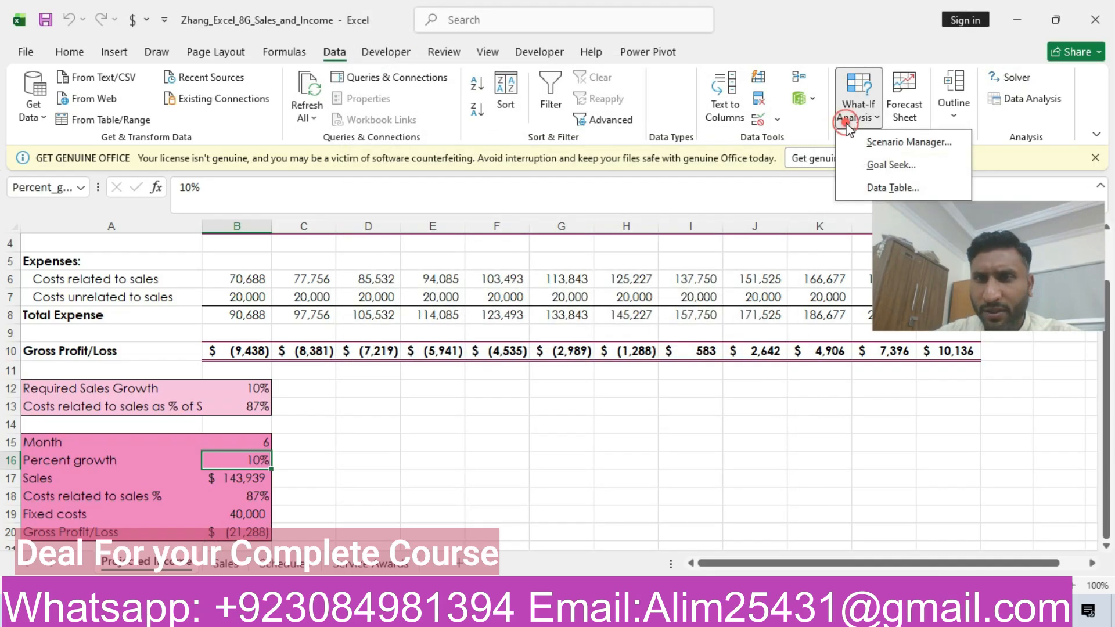
pyautogui.click(906, 143)
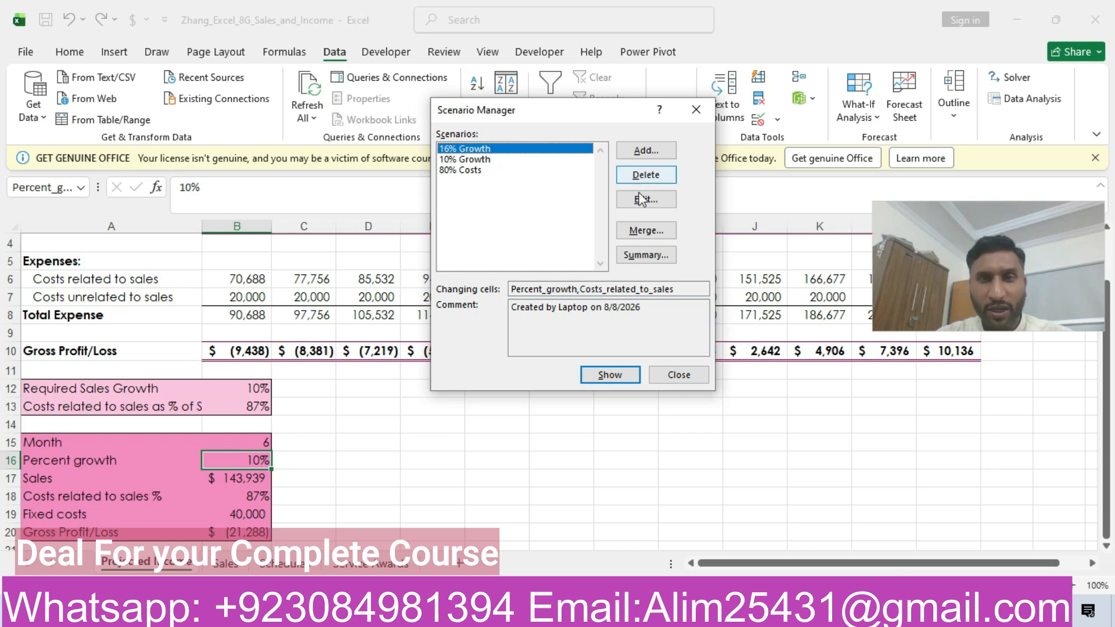
pyautogui.click(641, 258)
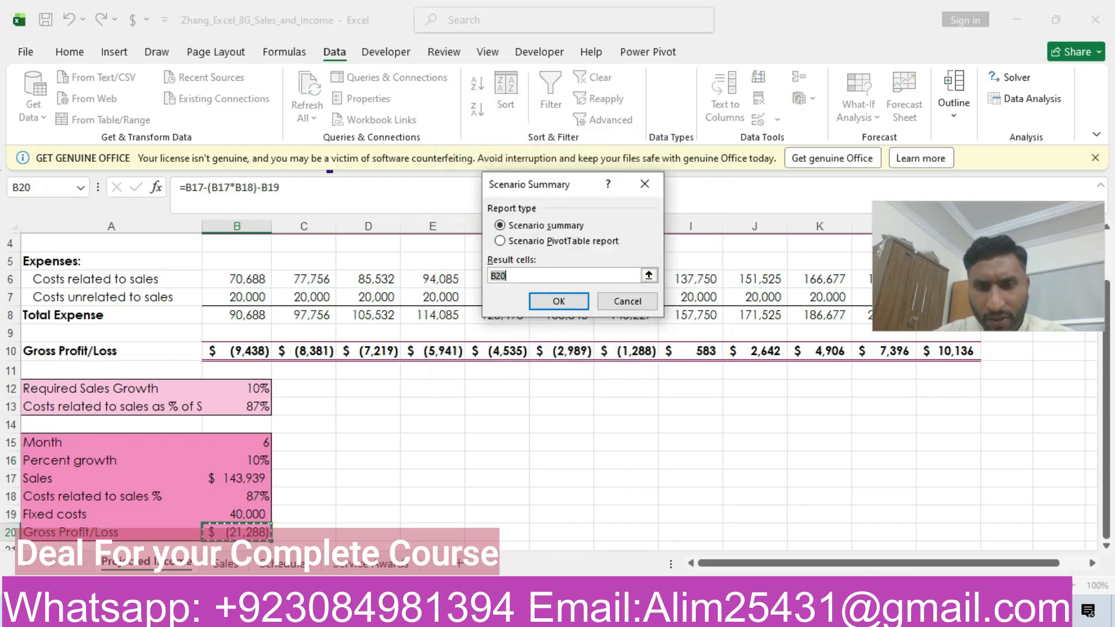
pyautogui.hotkey('alt', 'Tab')
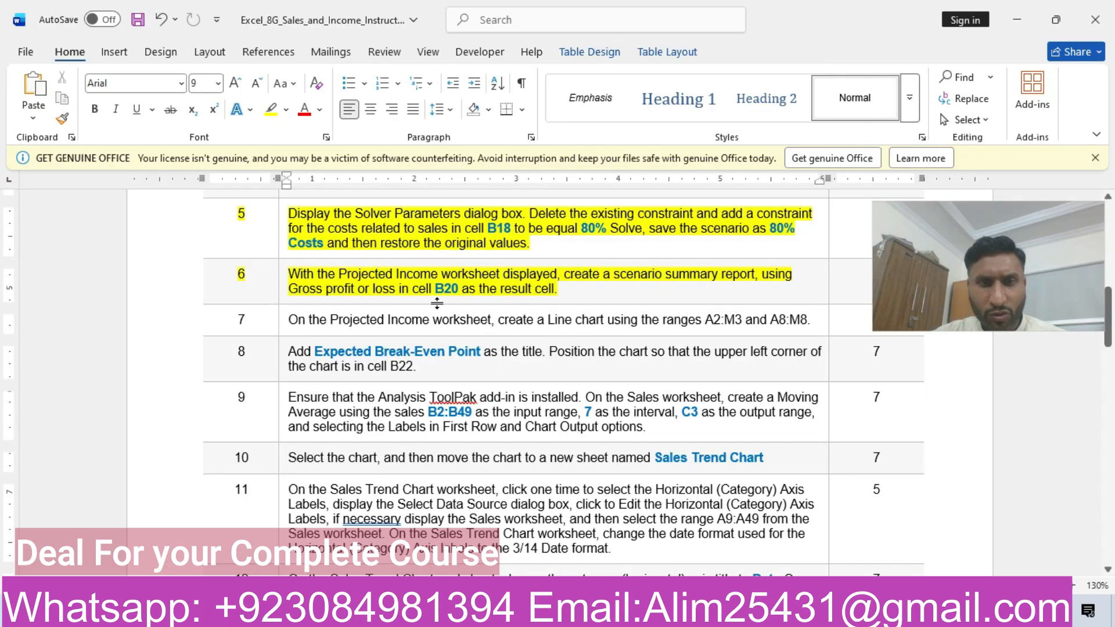
pyautogui.hotkey('alt', 'Tab')
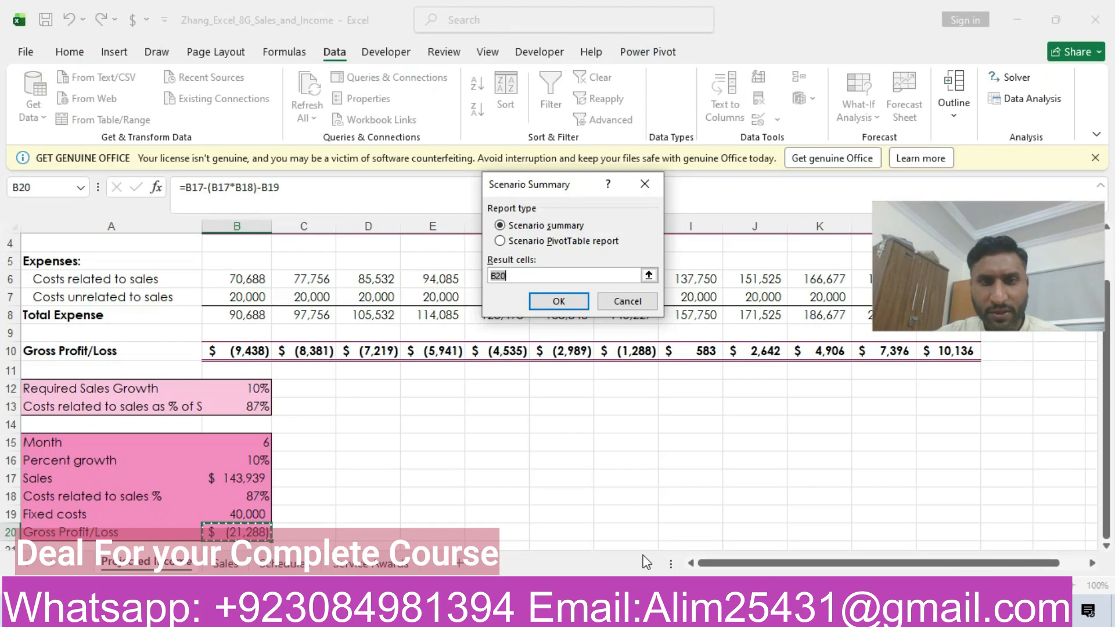
pyautogui.click(559, 302)
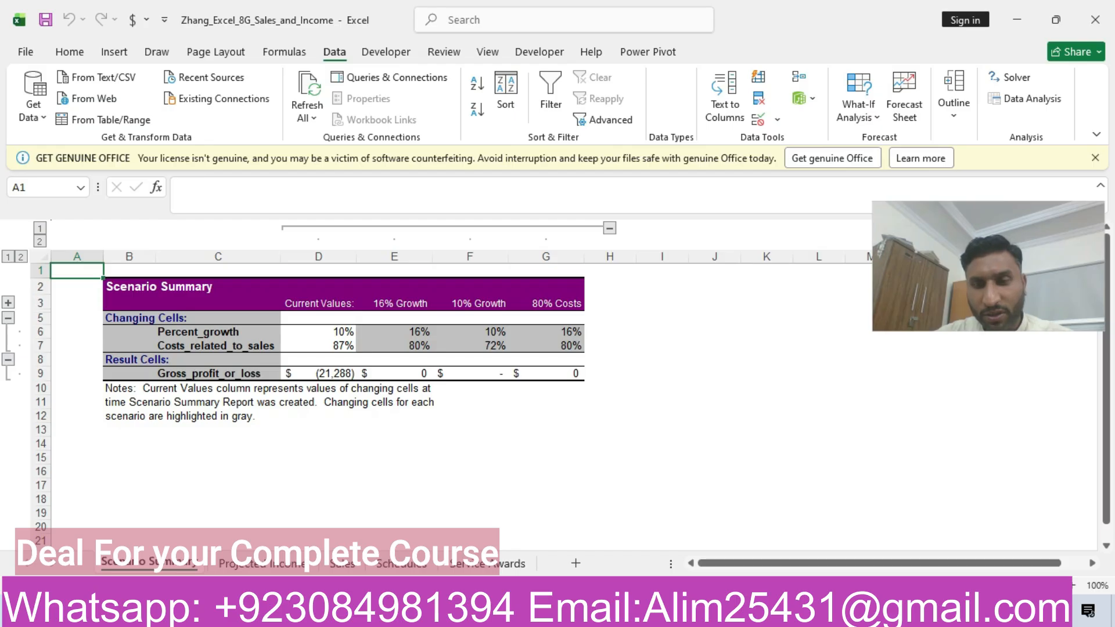
# Switch to the Word instructions and highlight the step 7 row in yellow.
pyautogui.hotkey('alt', 'Tab')
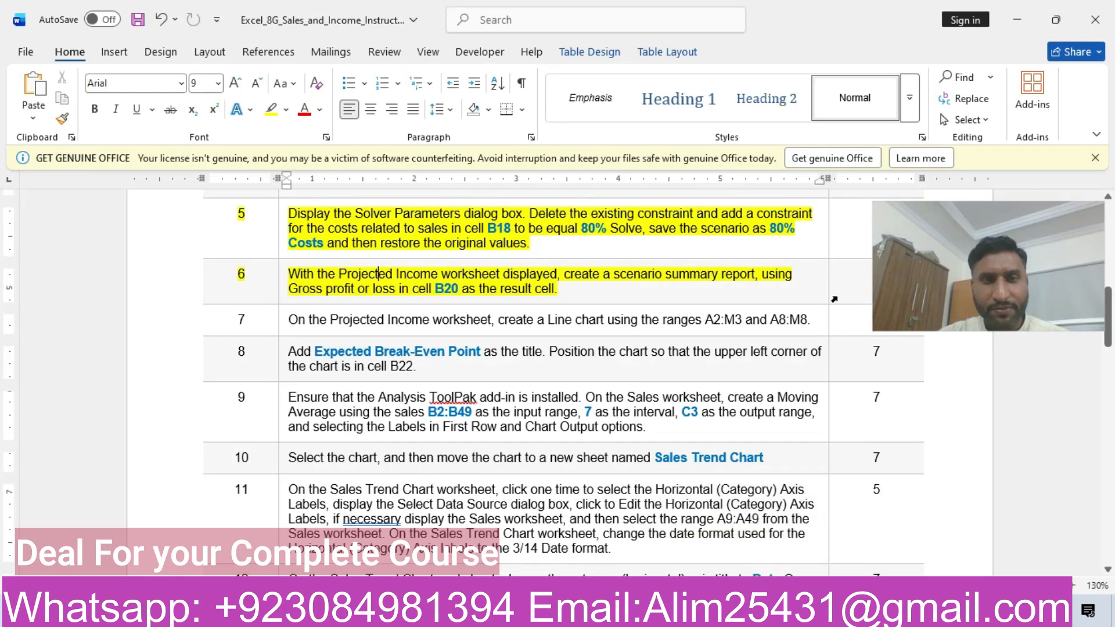
pyautogui.moveTo(935, 250); pyautogui.dragTo(956, 90)
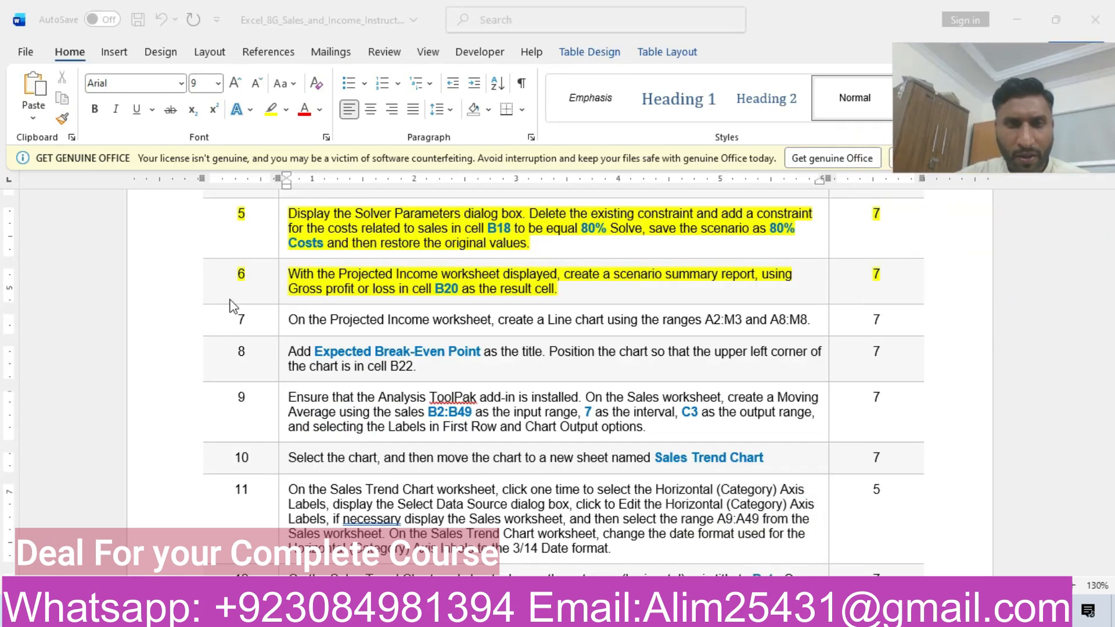
pyautogui.click(165, 327)
pyautogui.click(165, 325)
pyautogui.click(276, 290)
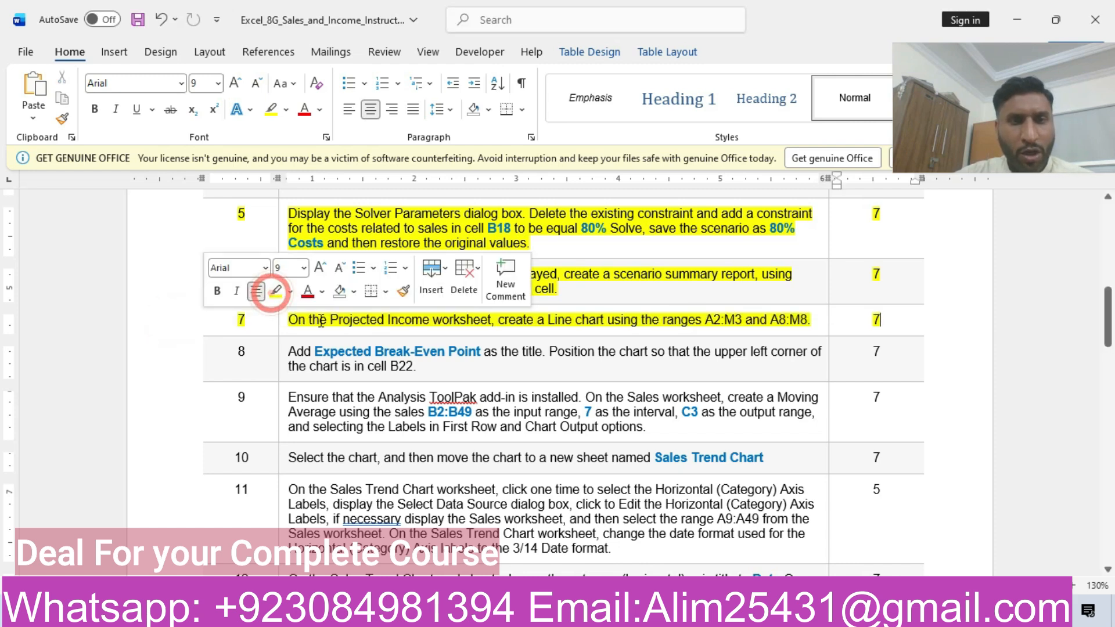
pyautogui.click(378, 322)
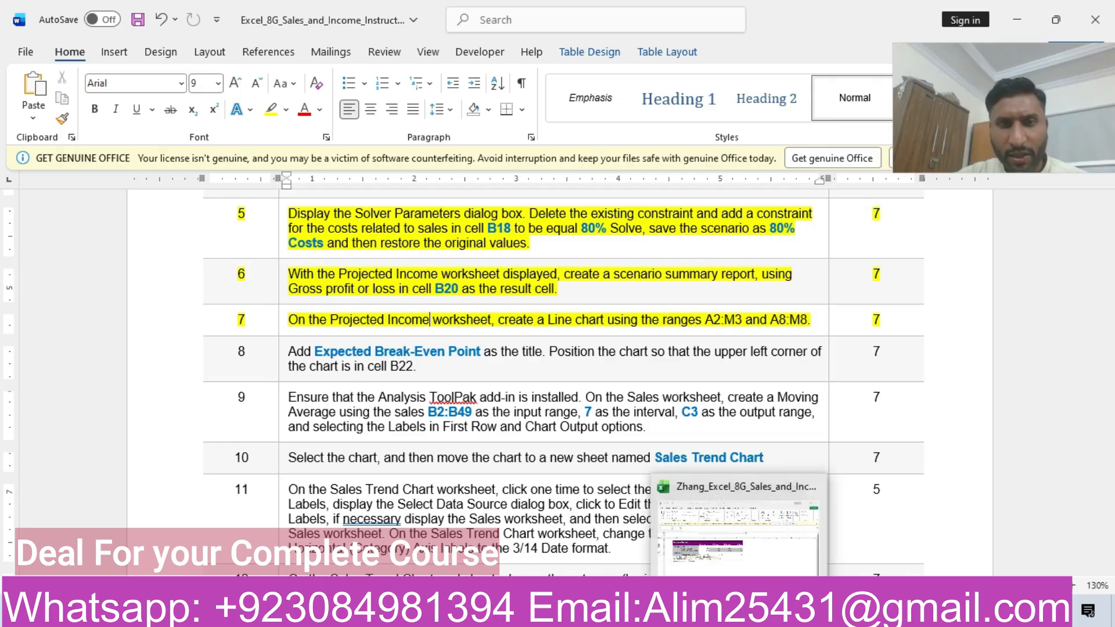
# Switch to Excel and select the ranges A2:M3 and A8:M8 on the Projected Income worksheet, as step 7 of the Word instructions specifies.
pyautogui.click(738, 613)
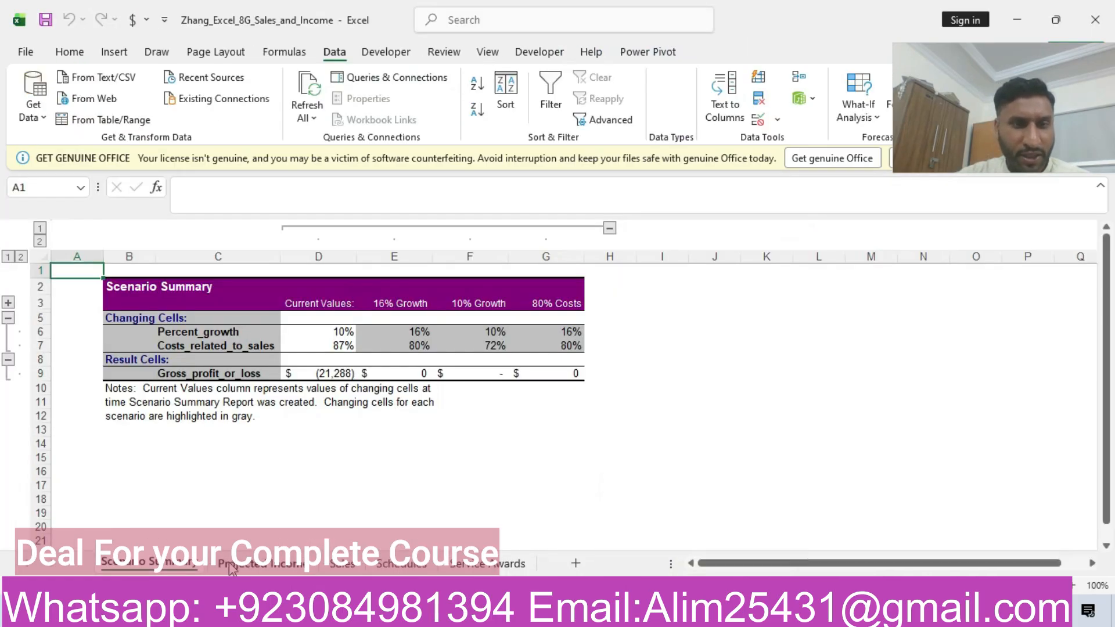
pyautogui.click(230, 564)
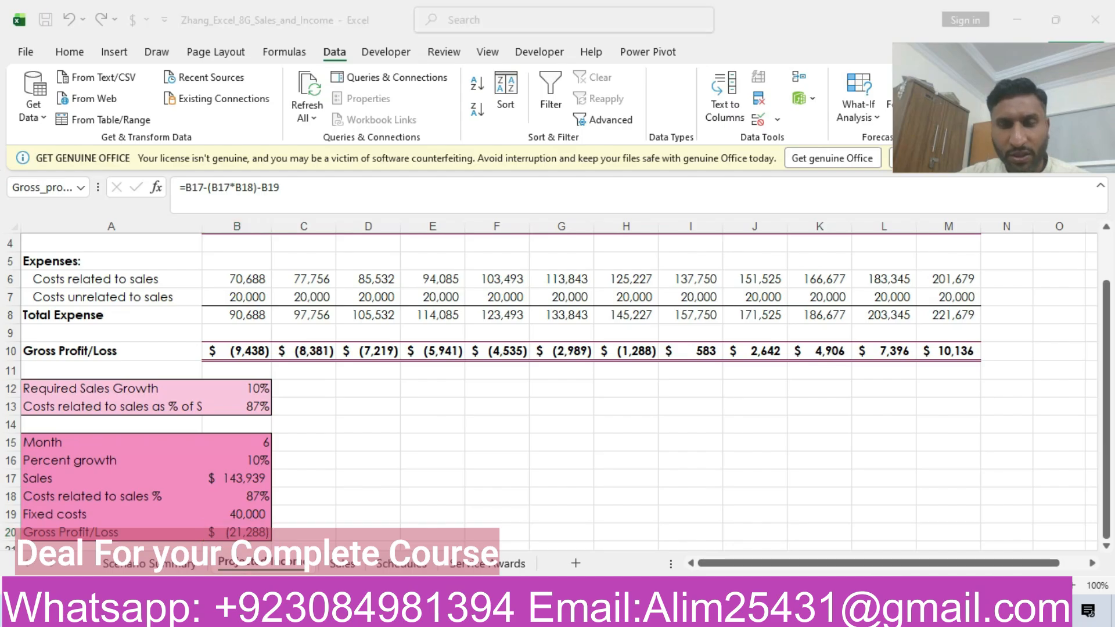
pyautogui.hotkey('alt', 'Tab')
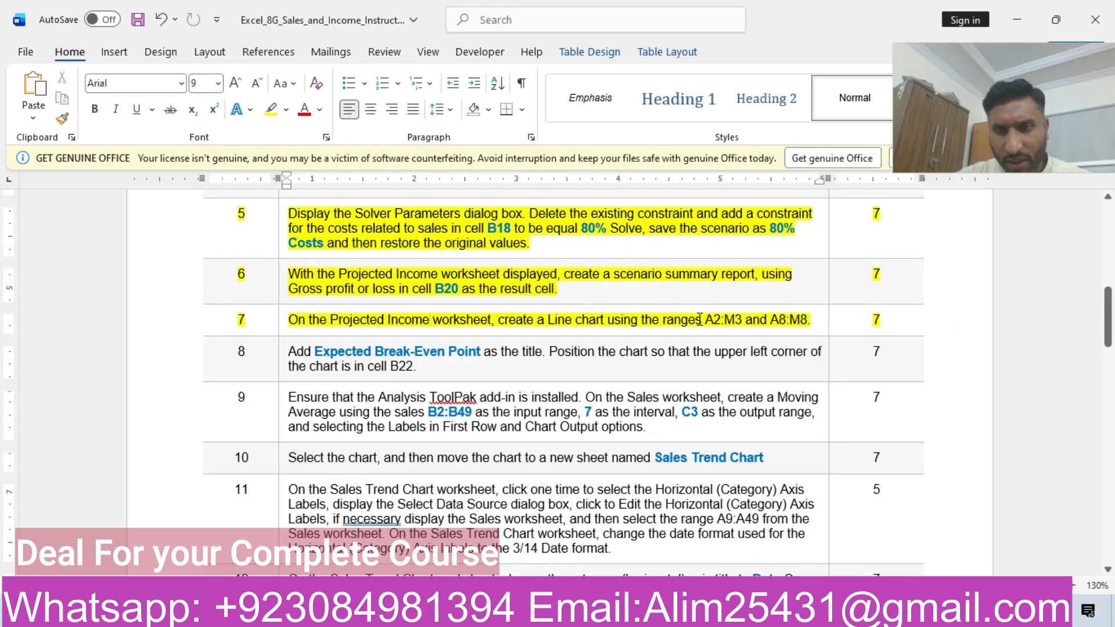
pyautogui.hotkey('alt', 'Tab')
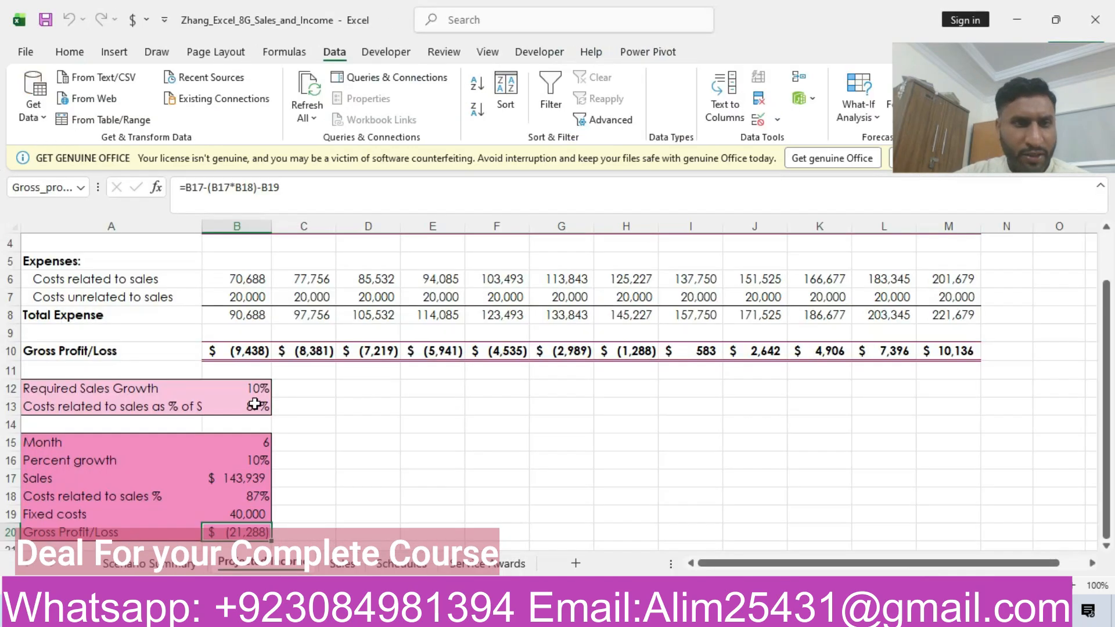
pyautogui.scroll(1, 4, 365)
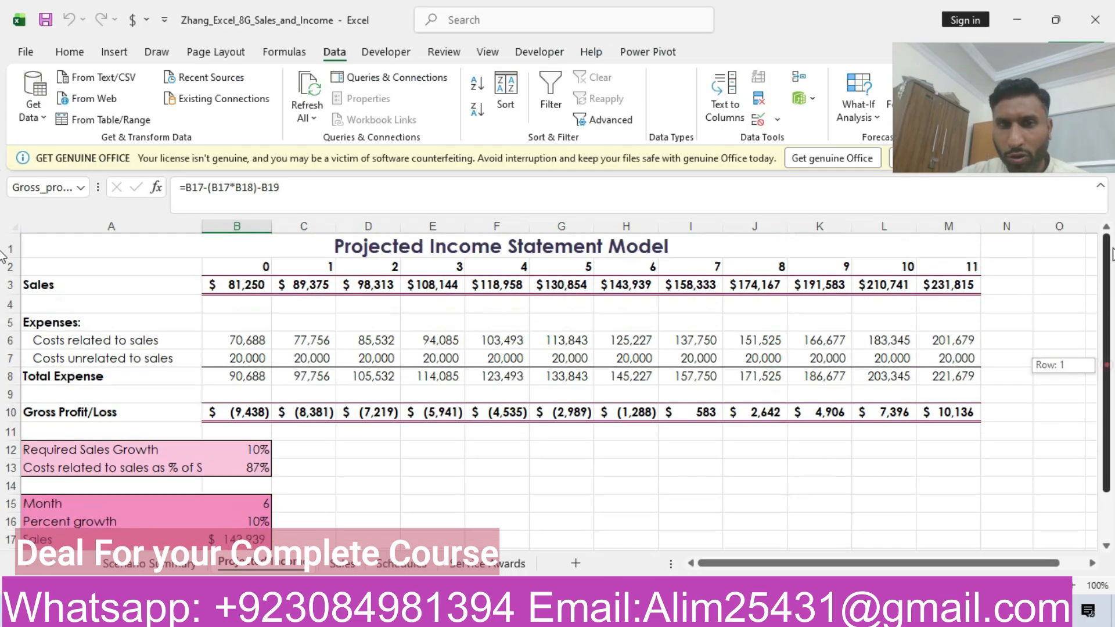
pyautogui.moveTo(132, 268); pyautogui.dragTo(941, 284)
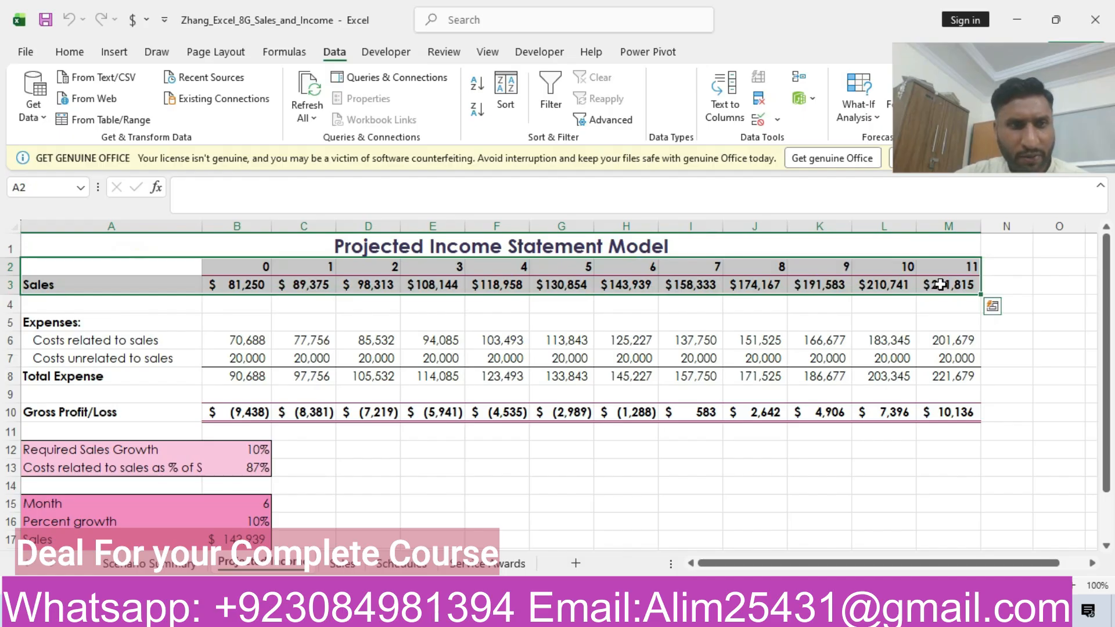
pyautogui.hotkey('alt', 'Tab')
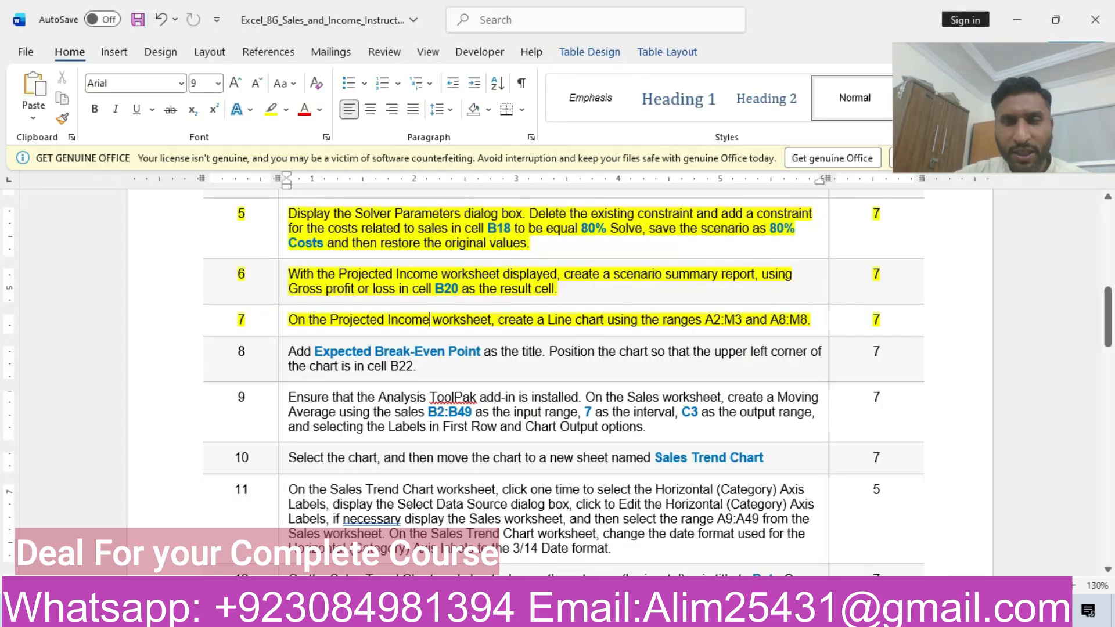
pyautogui.hotkey('alt', 'Tab')
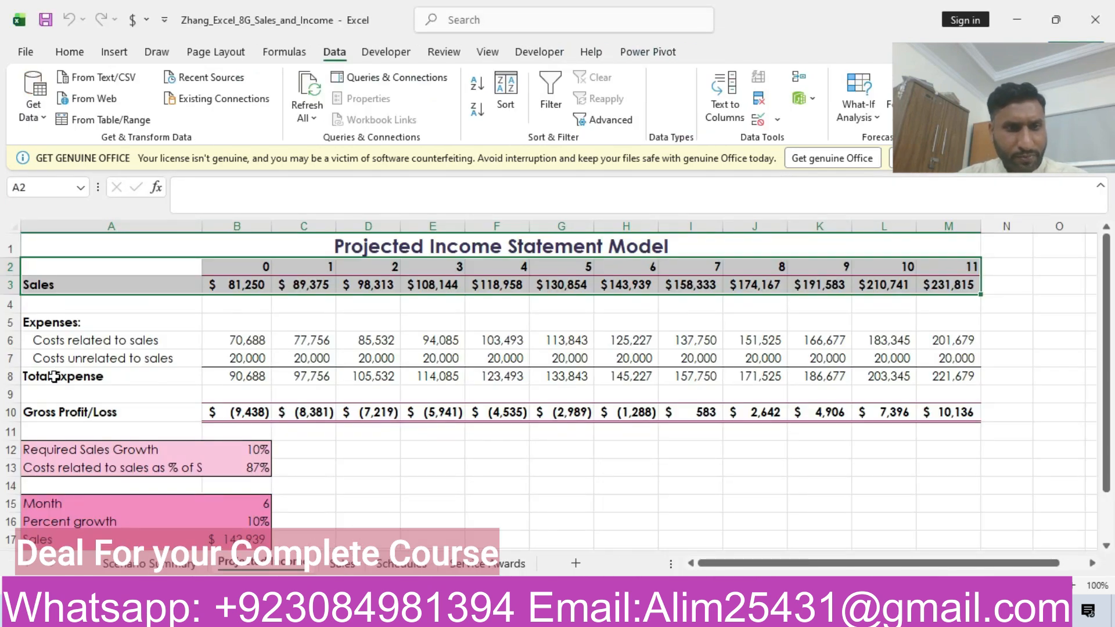
pyautogui.moveTo(54, 376); pyautogui.dragTo(961, 373)
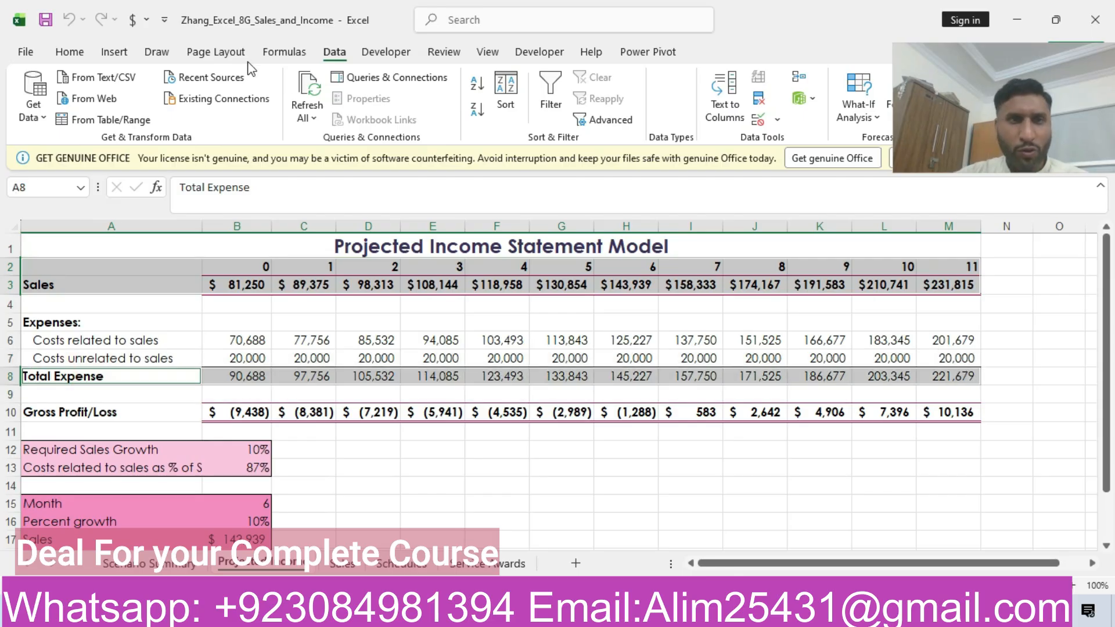
# Insert the recommended Line chart for the selected Sales and Total Expense data.
pyautogui.click(114, 52)
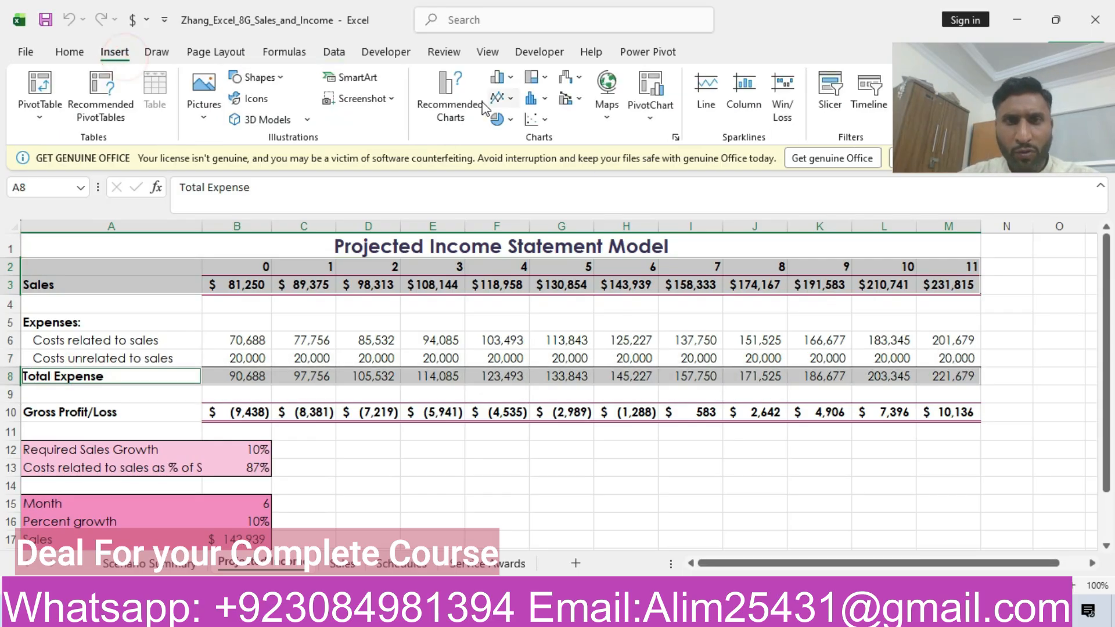
pyautogui.click(449, 102)
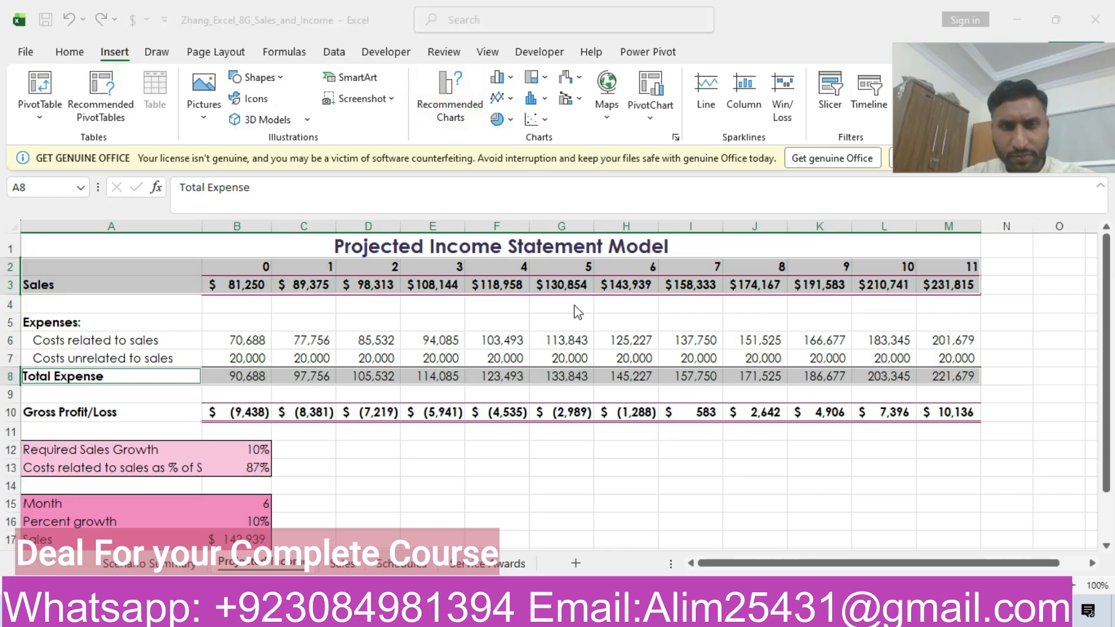
pyautogui.click(778, 613)
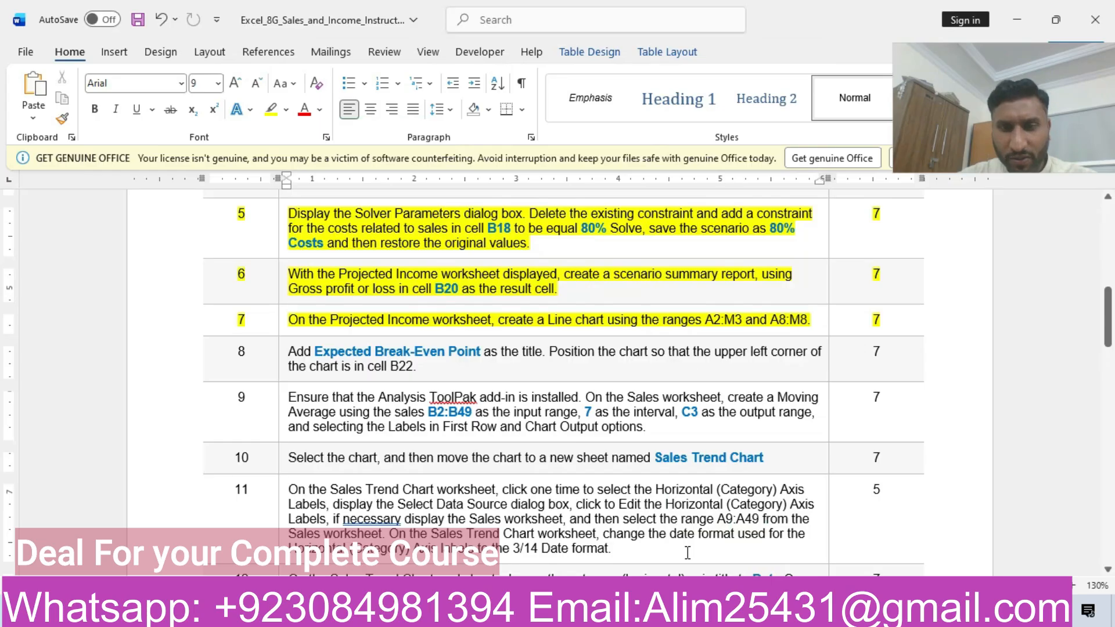
pyautogui.hotkey('alt', 'Tab')
pyautogui.click(367, 242)
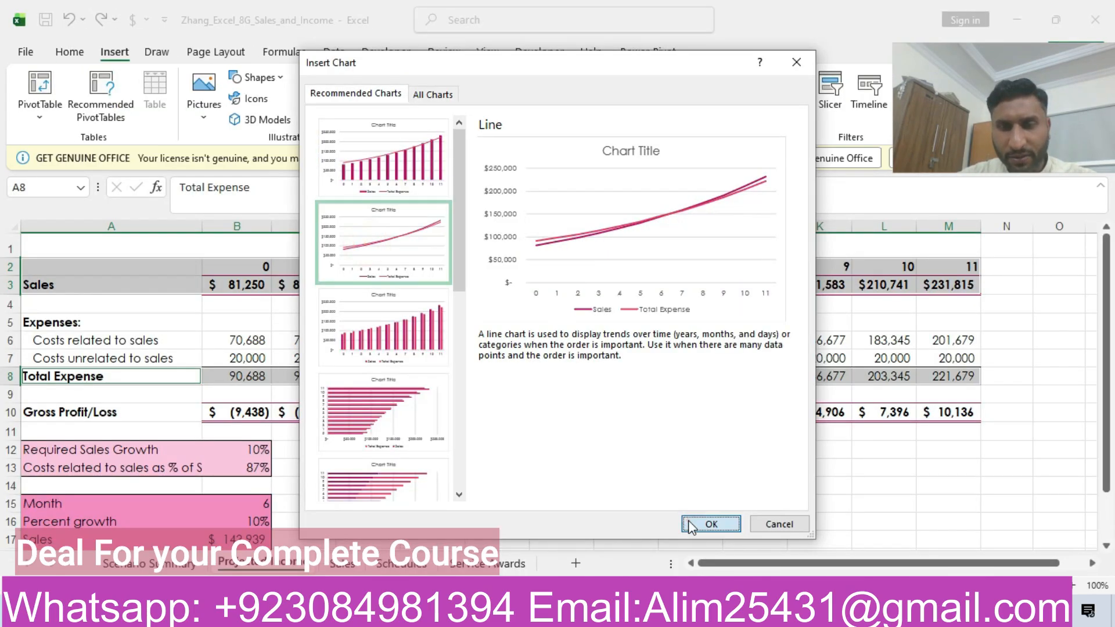
pyautogui.click(710, 524)
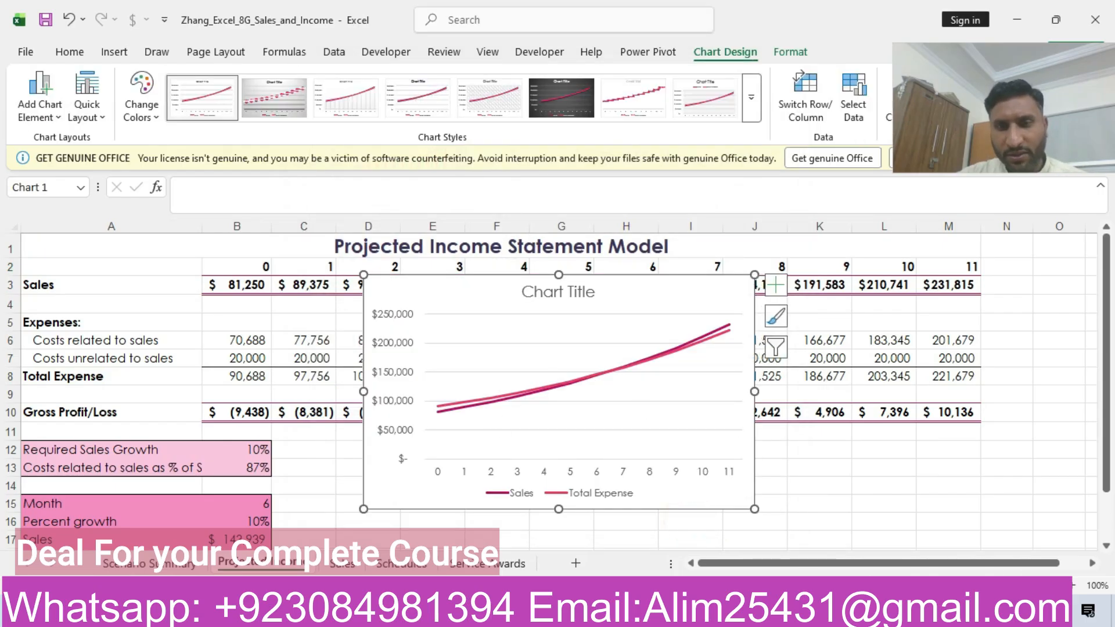
# Switch to the Word instructions and highlight the step 8 row in yellow.
pyautogui.hotkey('alt', 'Tab')
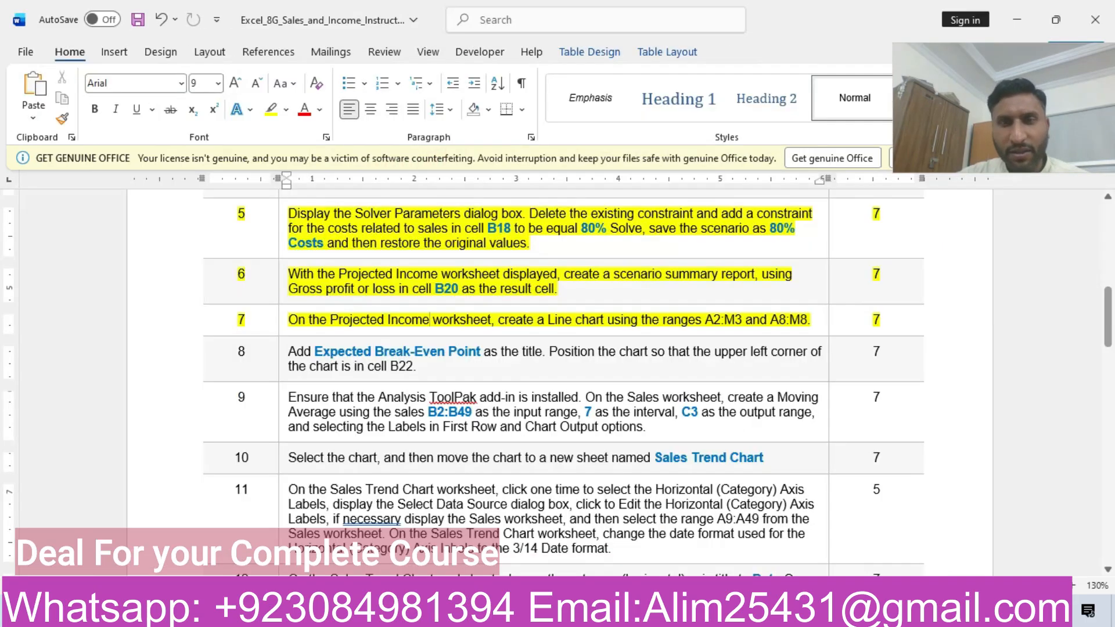
pyautogui.click(167, 376)
pyautogui.click(276, 340)
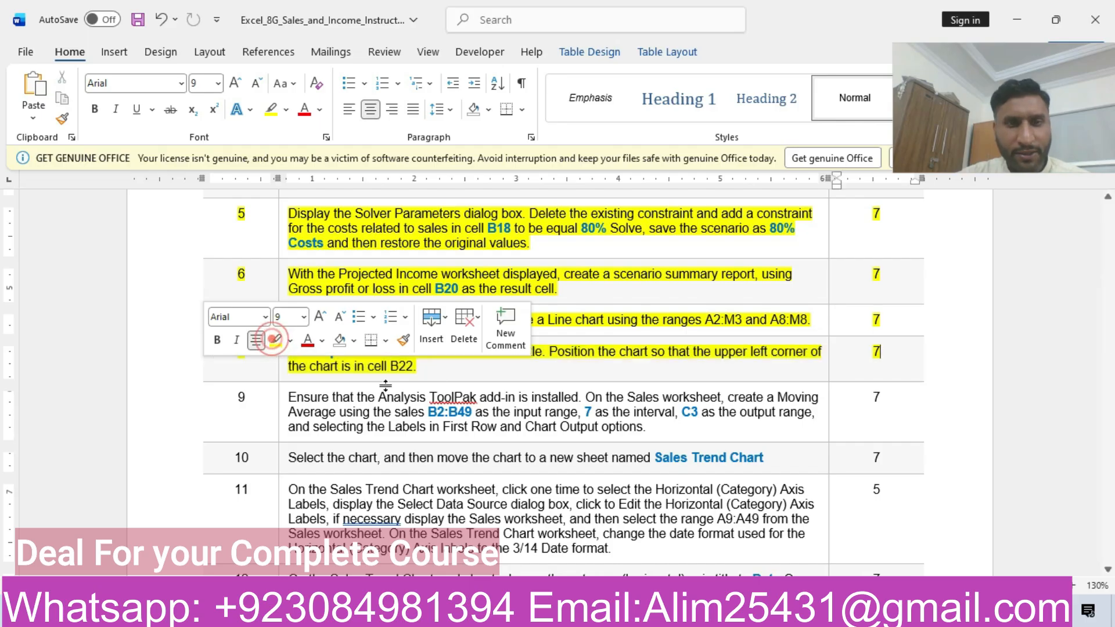
pyautogui.click(449, 366)
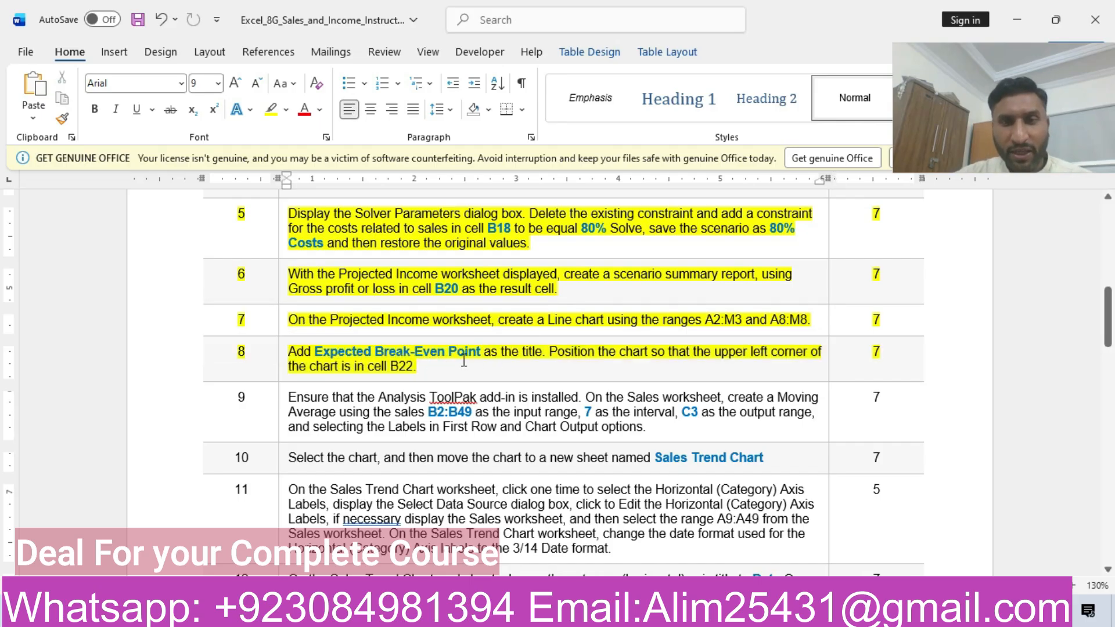
# Copy the title Expected Break-Even Point from step 8 of the Word instructions and switch back to Excel.
pyautogui.moveTo(316, 353); pyautogui.dragTo(465, 359)
pyautogui.hotkey('ctrl', 'c')
pyautogui.hotkey('alt', 'Tab')
# Replace the Projected Income line chart's placeholder title with the copied text Expected Break-Even Point.
pyautogui.click(562, 302)
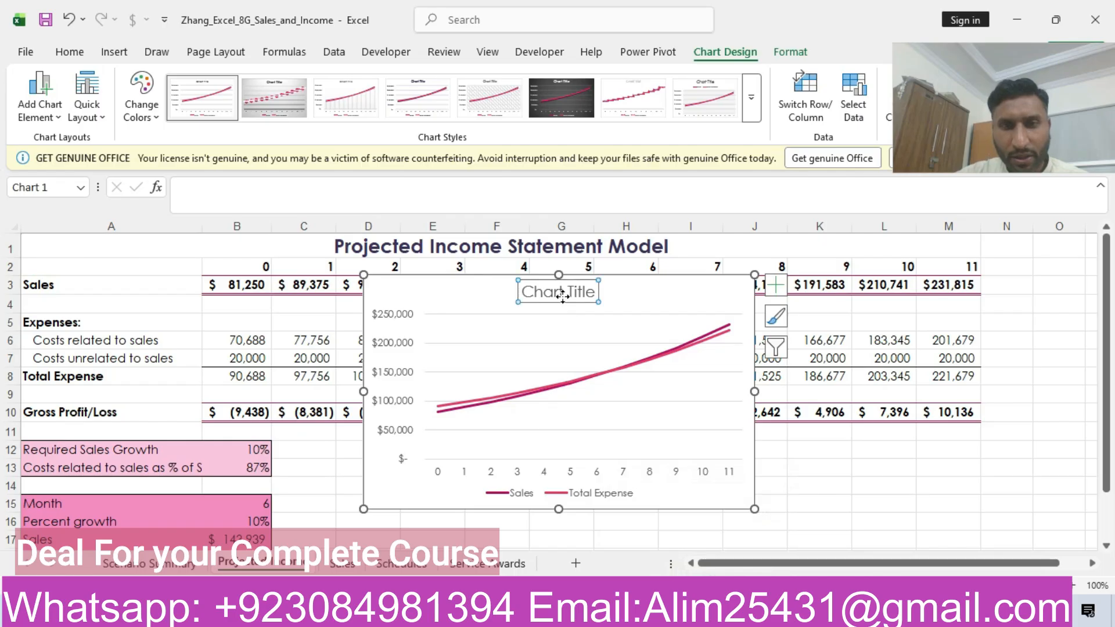
pyautogui.click(593, 293)
pyautogui.press('BackSpace')
pyautogui.press('BackSpace')
pyautogui.press('BackSpace')
pyautogui.press('BackSpace')
pyautogui.press('BackSpace')
pyautogui.press('BackSpace')
pyautogui.press('BackSpace')
pyautogui.press('BackSpace')
pyautogui.press('BackSpace')
pyautogui.press('BackSpace')
pyautogui.press('BackSpace')
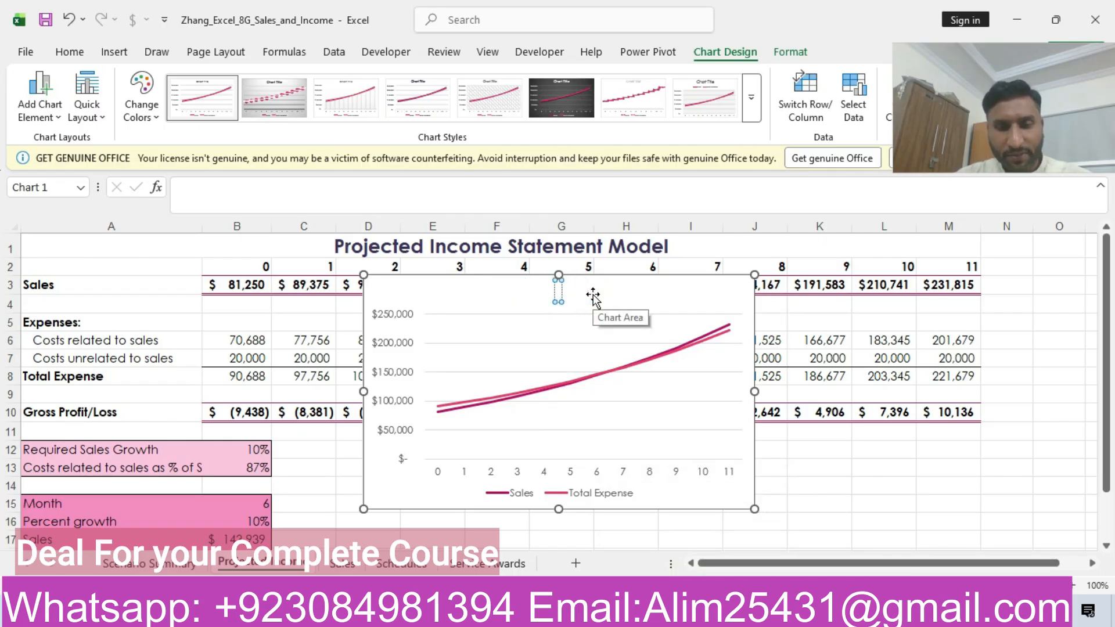
pyautogui.hotkey('ctrl', 'v')
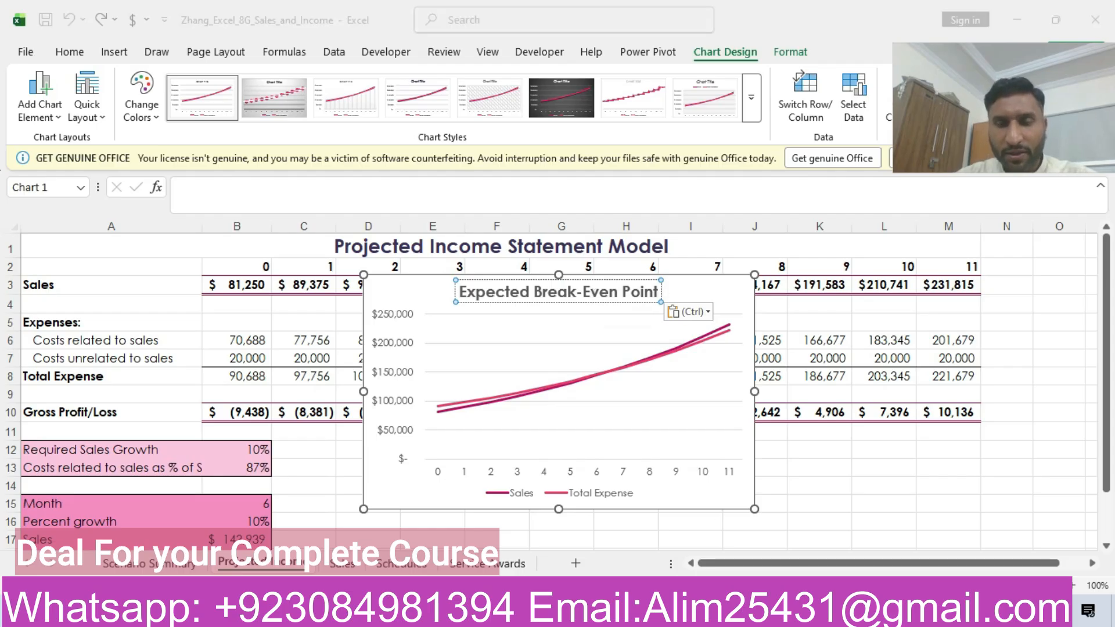
# Recheck step 8 in the Word instructions and move the Excel line chart so its upper left corner is in cell B22.
pyautogui.hotkey('alt', 'Tab')
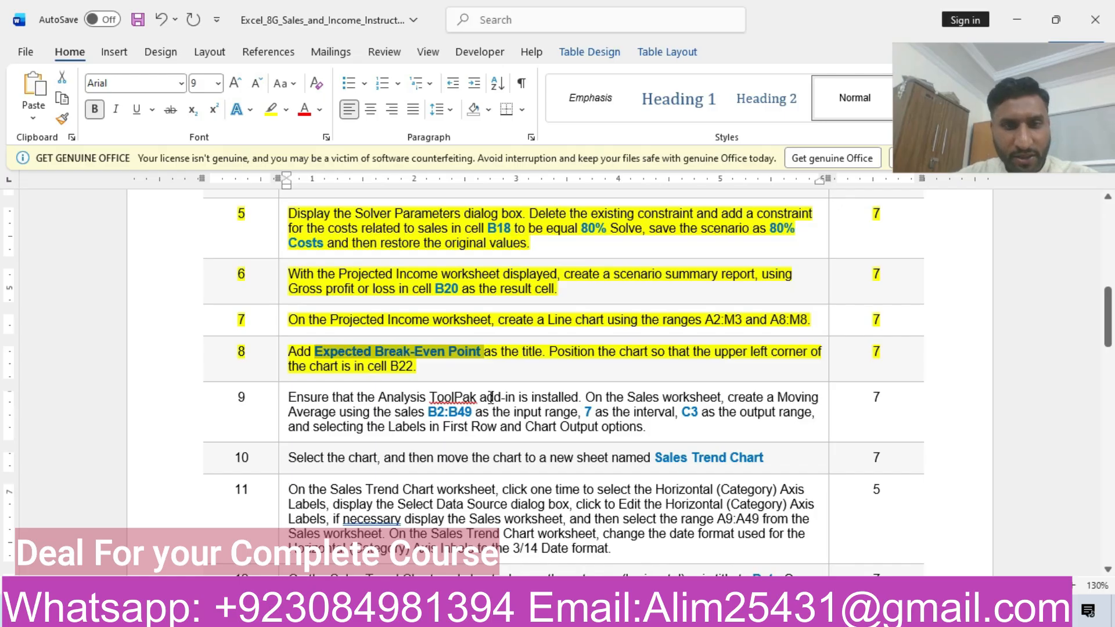
pyautogui.hotkey('alt', 'Tab')
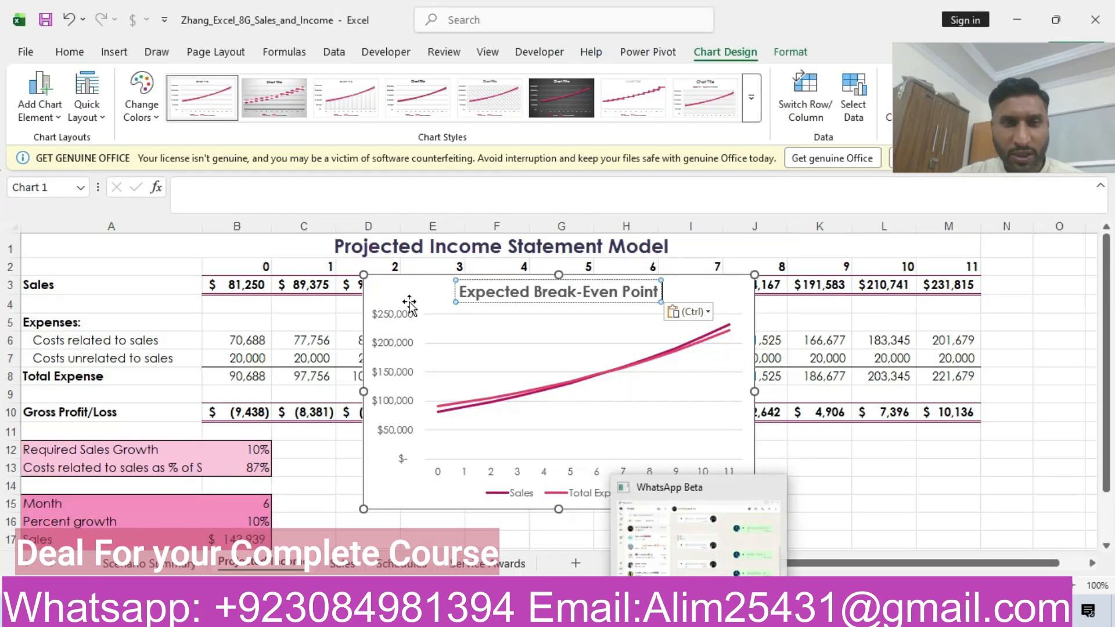
pyautogui.moveTo(409, 303)
pyautogui.mouseDown()
pyautogui.moveTo(451, 489)
pyautogui.moveTo(452, 555)
pyautogui.moveTo(676, 544)
pyautogui.moveTo(422, 505)
pyautogui.moveTo(416, 542)
pyautogui.moveTo(428, 506)
pyautogui.moveTo(429, 539)
pyautogui.moveTo(364, 498)
pyautogui.moveTo(351, 545)
pyautogui.moveTo(264, 543)
pyautogui.moveTo(253, 451)
pyautogui.moveTo(253, 470)
pyautogui.mouseUp()
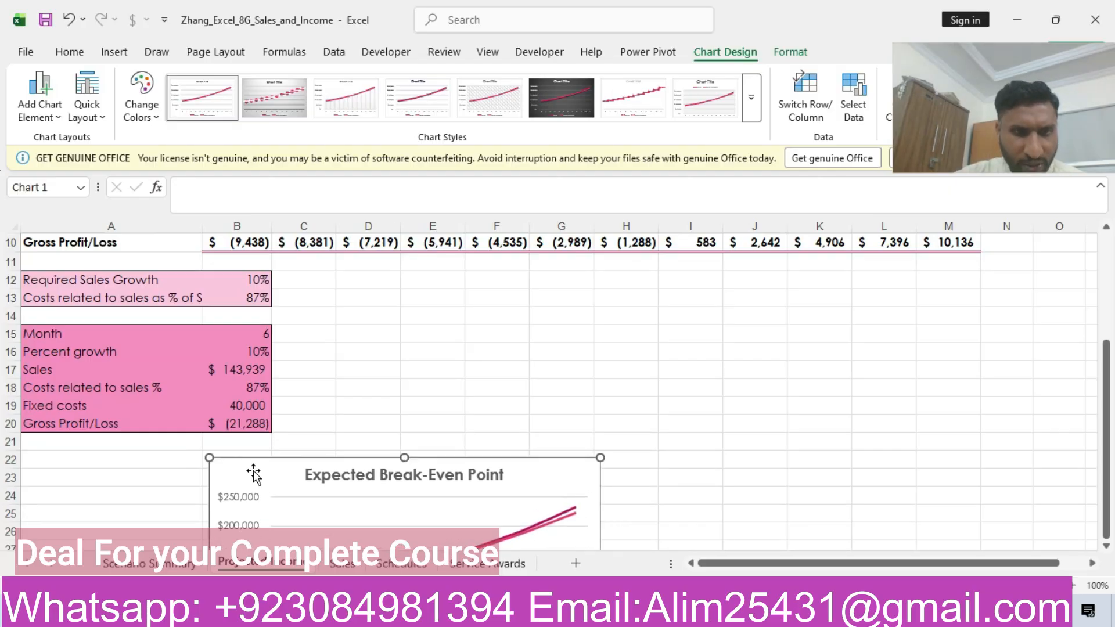
pyautogui.click(1109, 479)
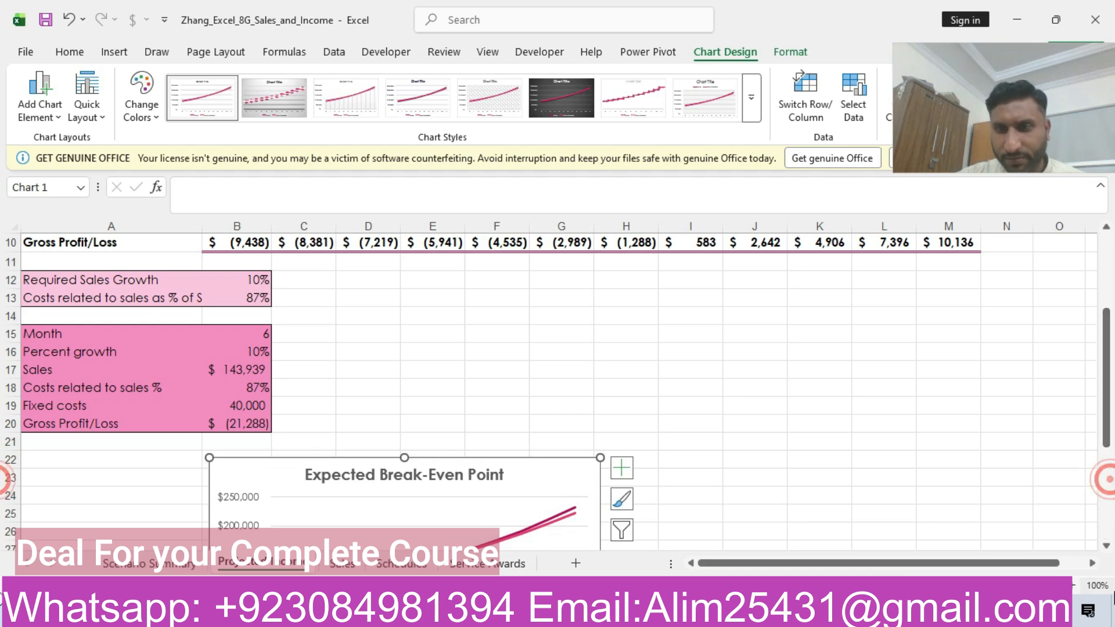
pyautogui.scroll(-3, 1109, 554)
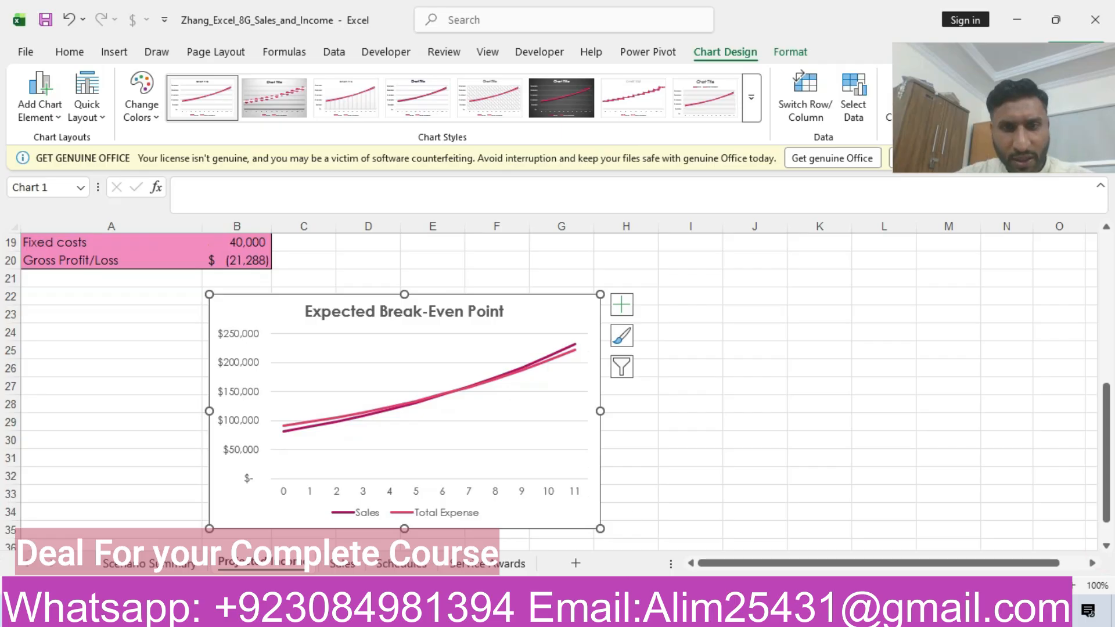
# Switch to the Word instructions and highlight the step 9 row about the Moving Average in yellow.
pyautogui.click(779, 607)
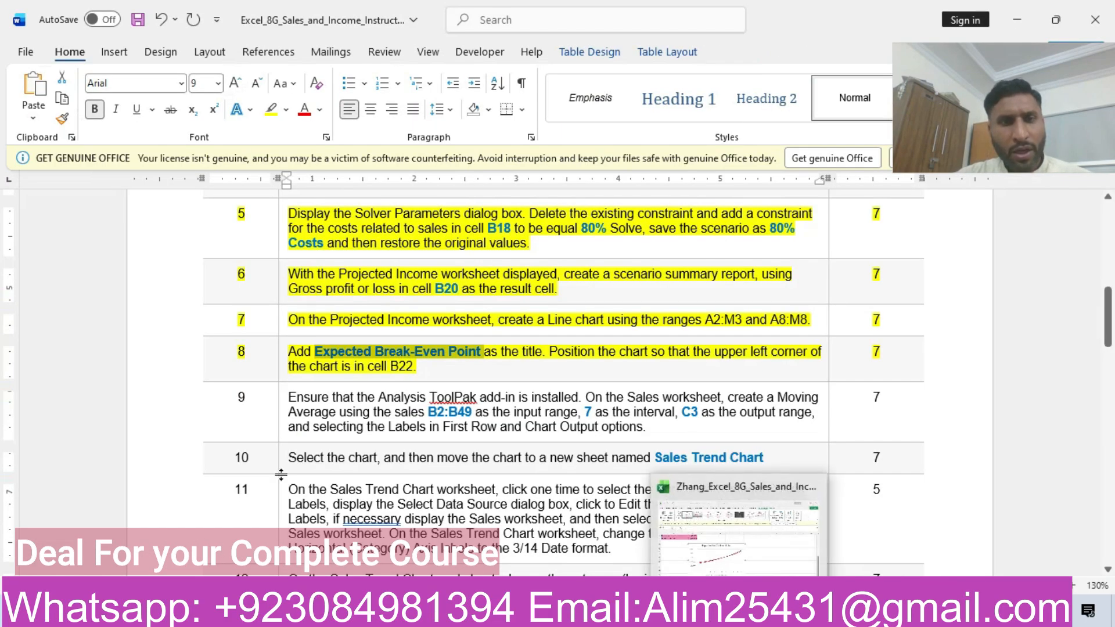
pyautogui.click(172, 410)
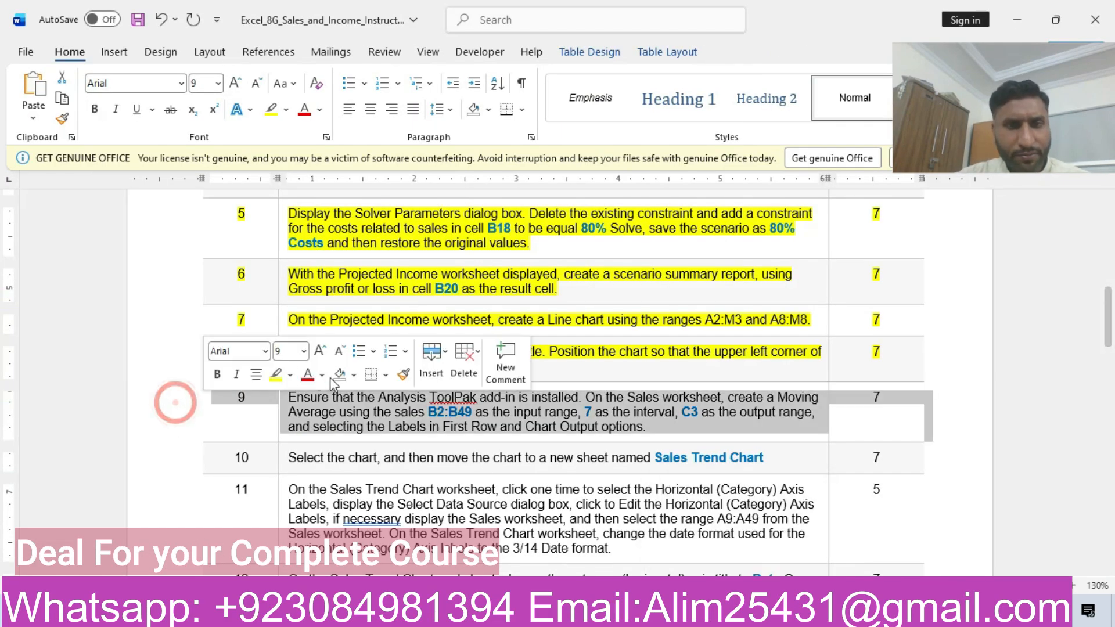
pyautogui.click(276, 375)
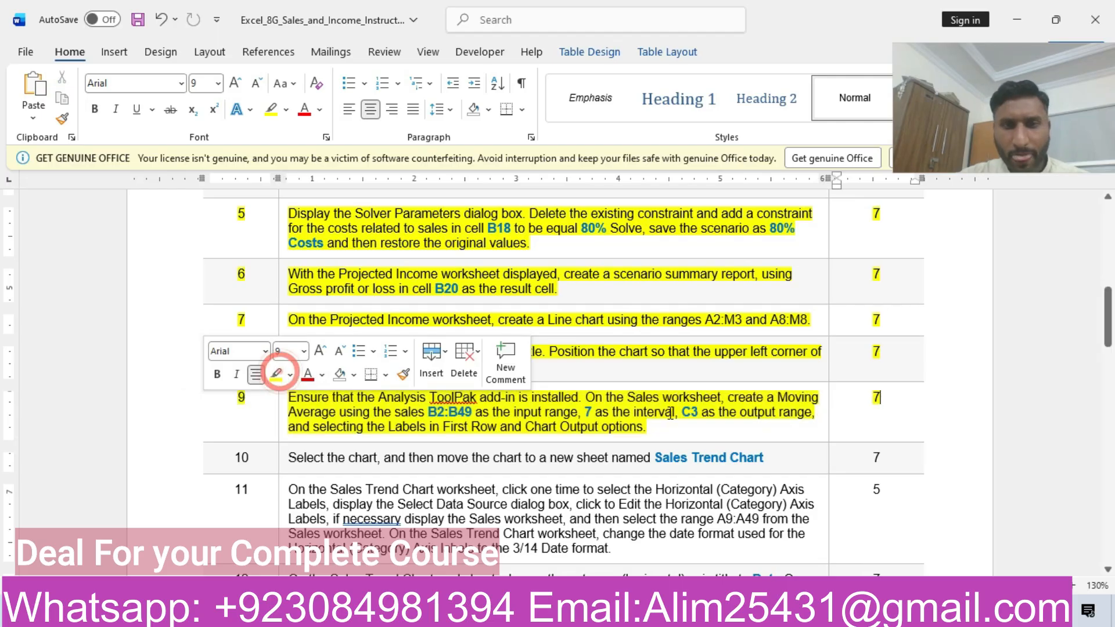
pyautogui.click(680, 421)
pyautogui.scroll(-10, 384, 329)
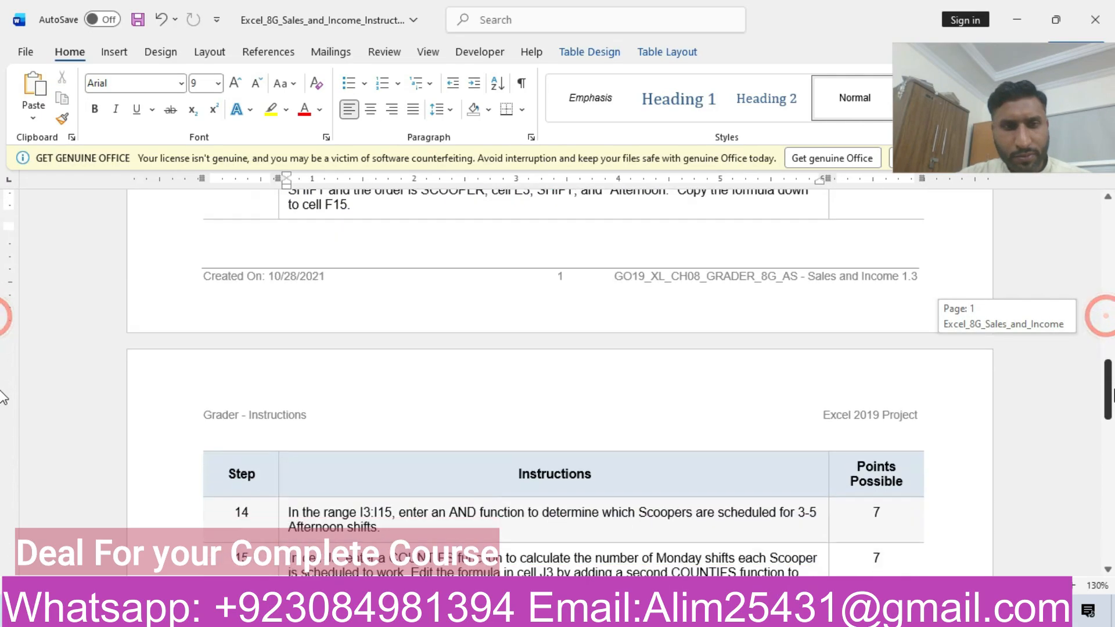